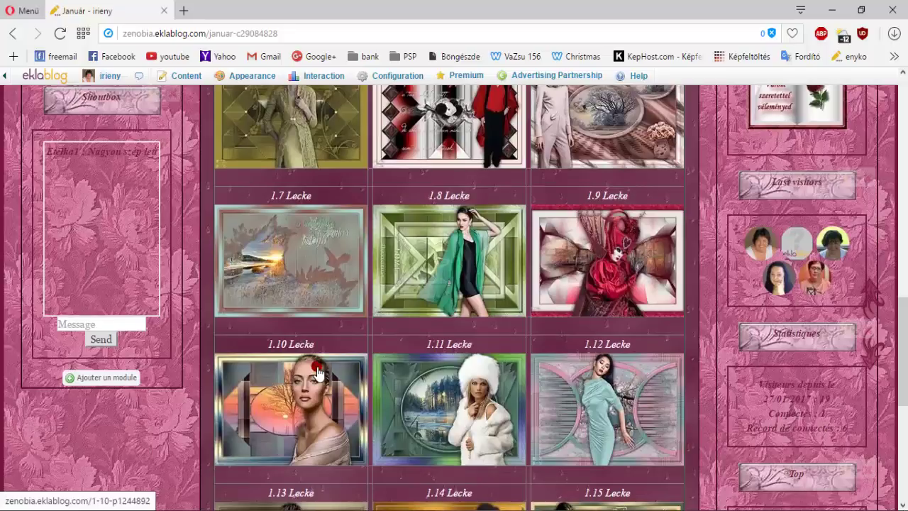
# Open lesson 1.16 from the January lesson gallery and look through its materials, filter list and tutorial video
pyautogui.scroll(-3, 317, 371)
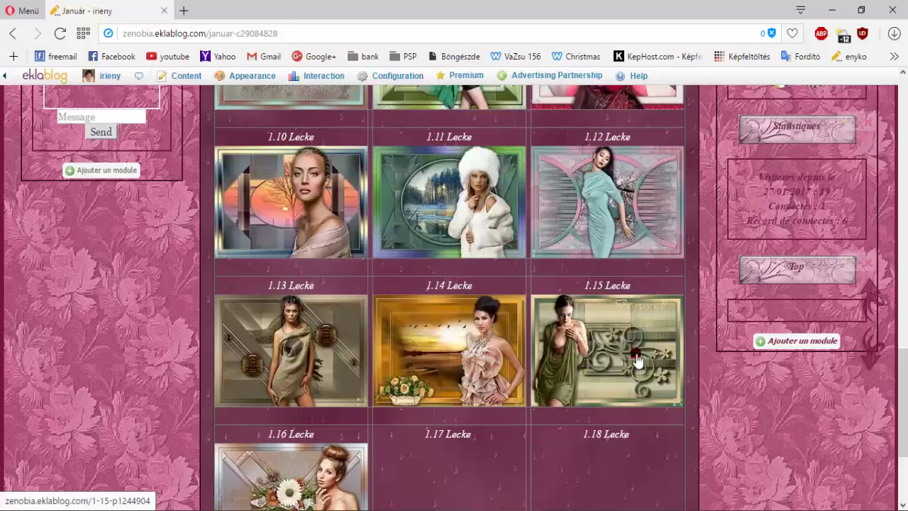
pyautogui.scroll(-1, 635, 358)
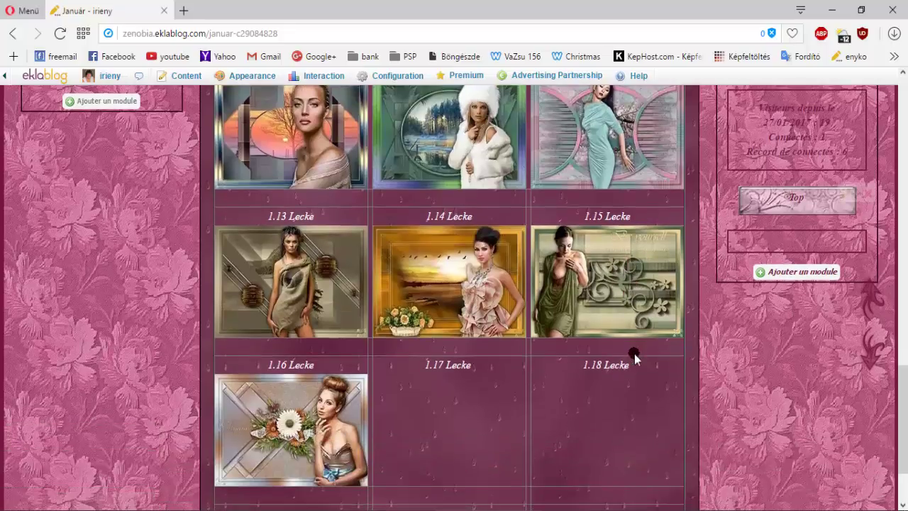
pyautogui.scroll(-1, 634, 357)
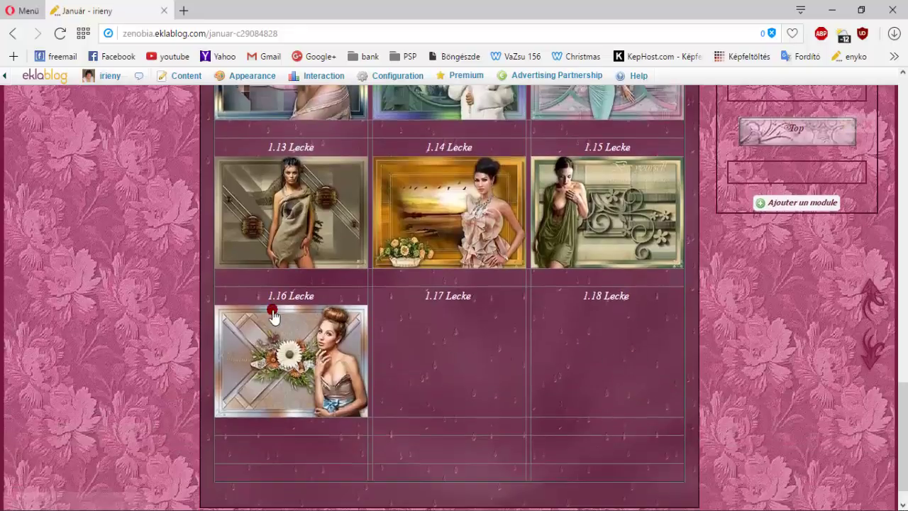
pyautogui.click(313, 363)
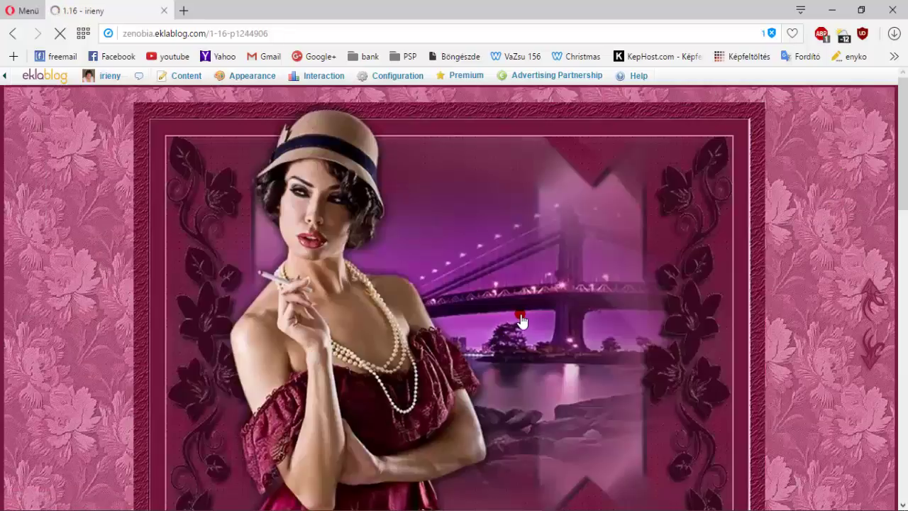
pyautogui.scroll(-8, 522, 321)
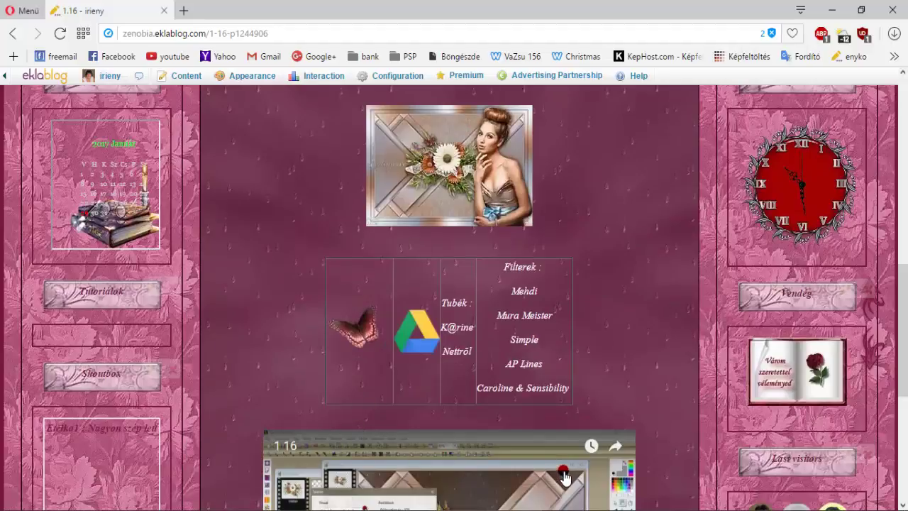
pyautogui.scroll(-1, 564, 476)
pyautogui.scroll(-2, 564, 477)
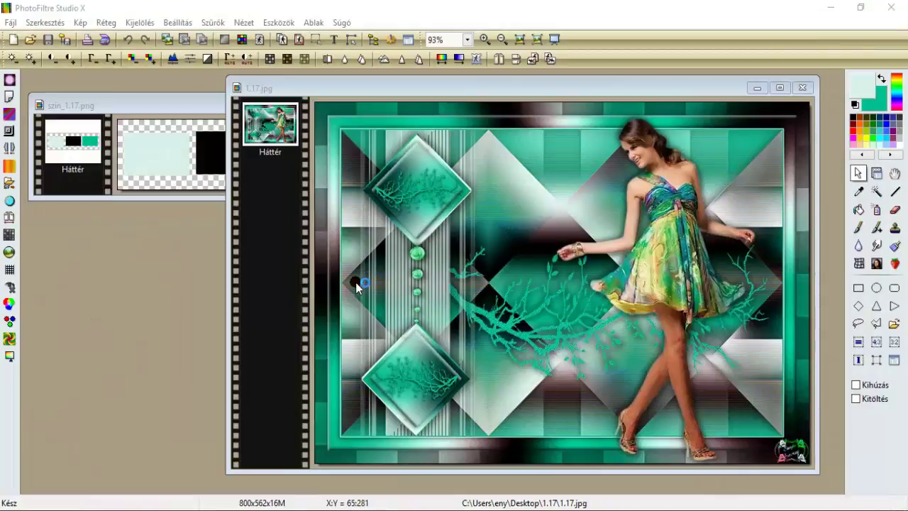
# In PhotoFiltre Studio X, close the 1.17.jpg sample image and move the szin_1.17.png swatch image to the middle of the workspace
pyautogui.moveTo(395, 87); pyautogui.dragTo(388, 90)
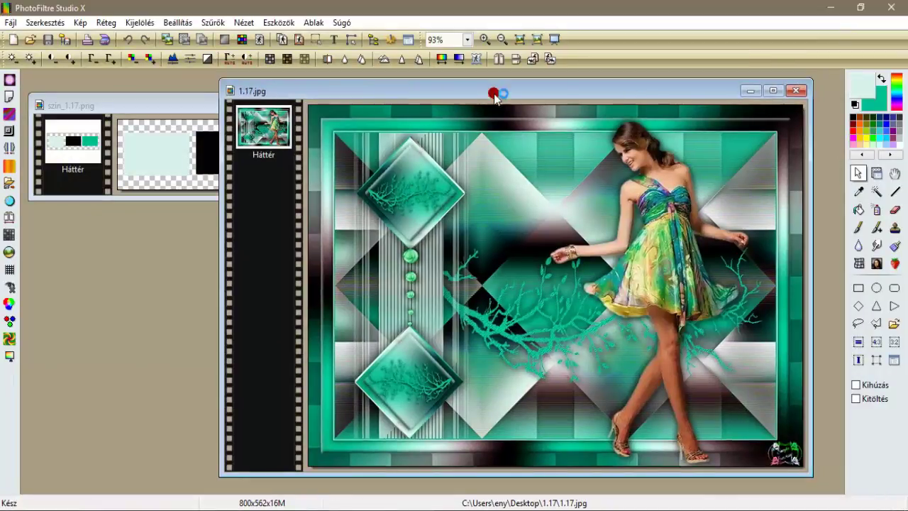
pyautogui.click(794, 90)
pyautogui.moveTo(131, 105); pyautogui.dragTo(391, 115)
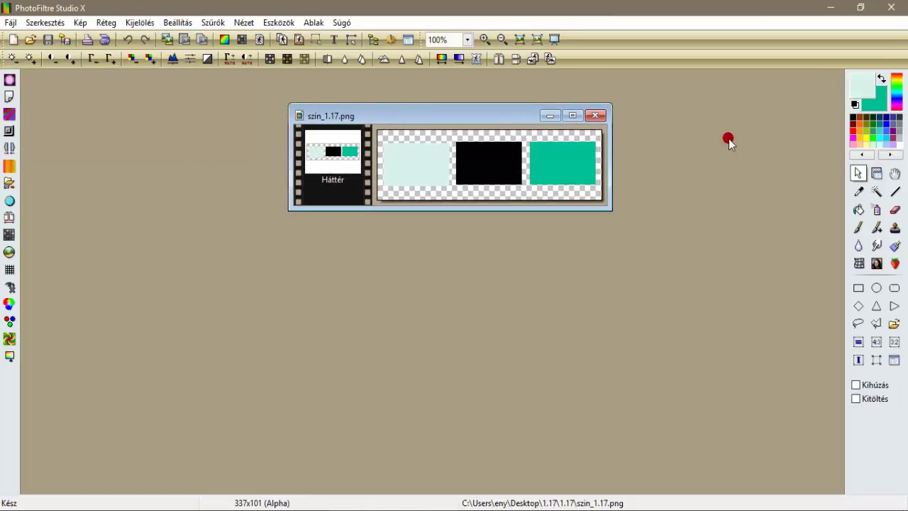
# Look through the material images in the 1.17 folder without opening any of them
pyautogui.click(32, 42)
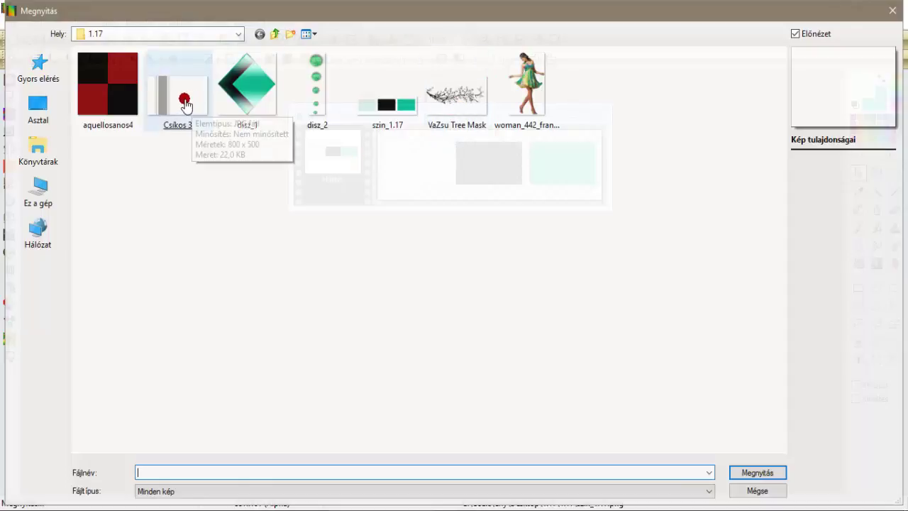
pyautogui.click(759, 491)
pyautogui.moveTo(485, 115); pyautogui.dragTo(477, 134)
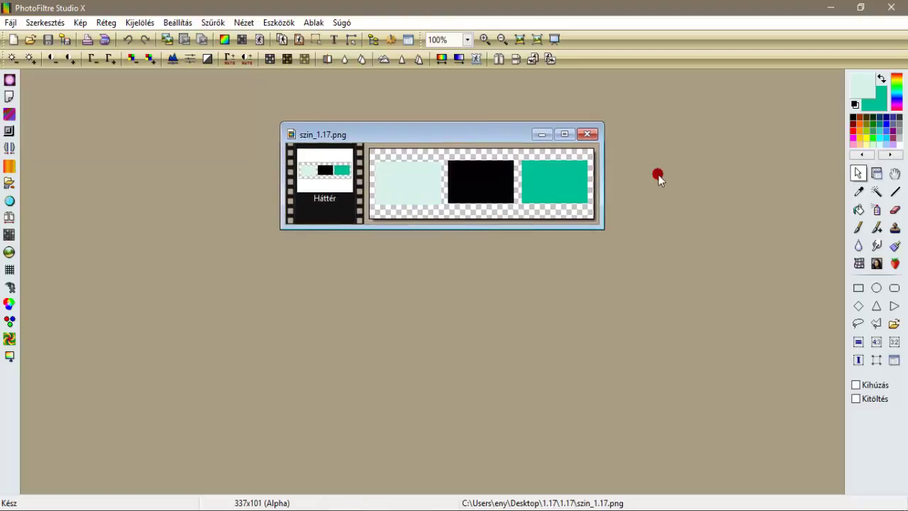
# View the RGB definitions of the green background colour and the pale foreground colour without changing them
pyautogui.click(866, 105)
pyautogui.moveTo(468, 110); pyautogui.dragTo(615, 125)
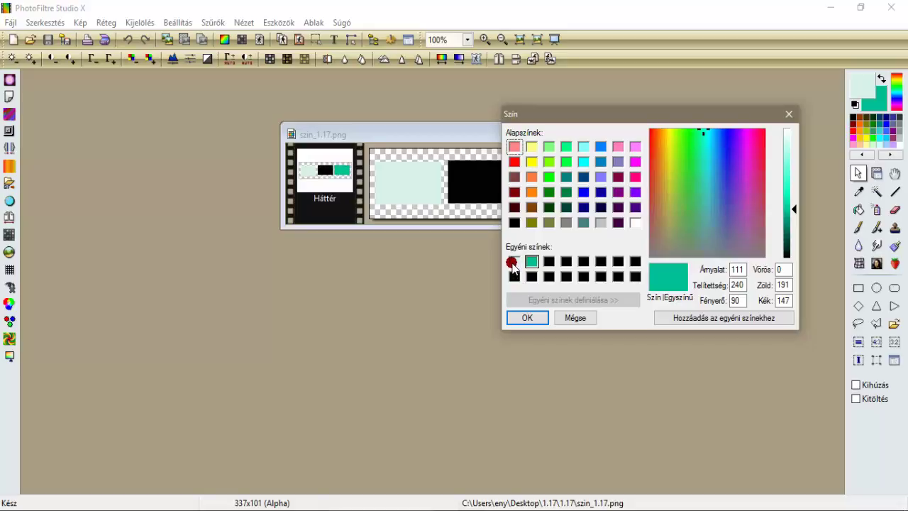
pyautogui.click(569, 318)
pyautogui.click(574, 318)
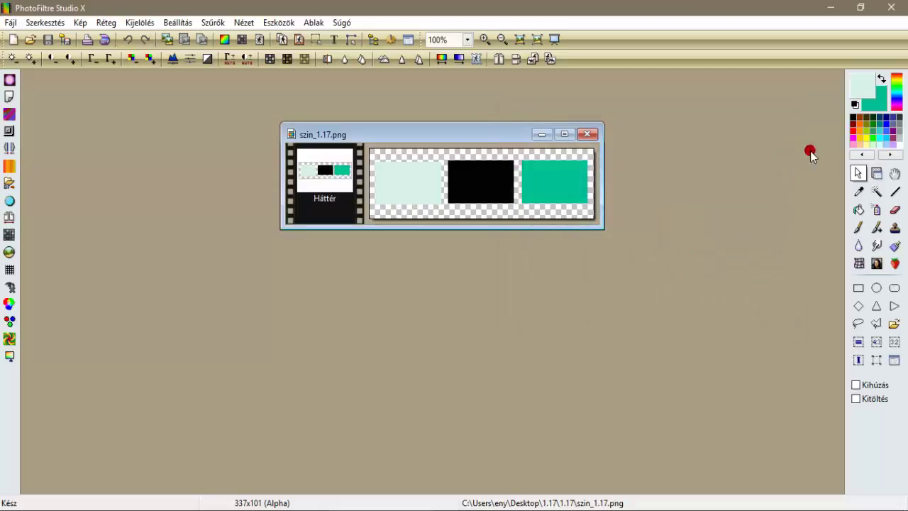
pyautogui.click(868, 92)
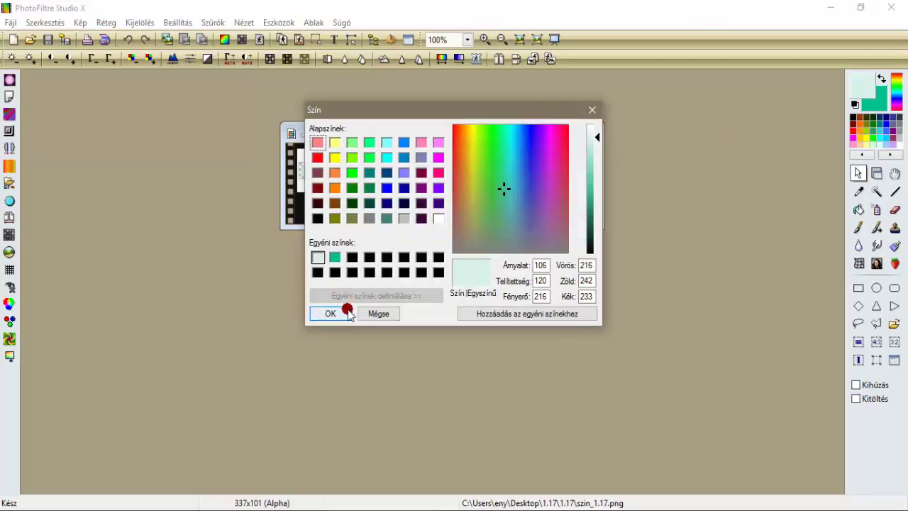
pyautogui.click(345, 312)
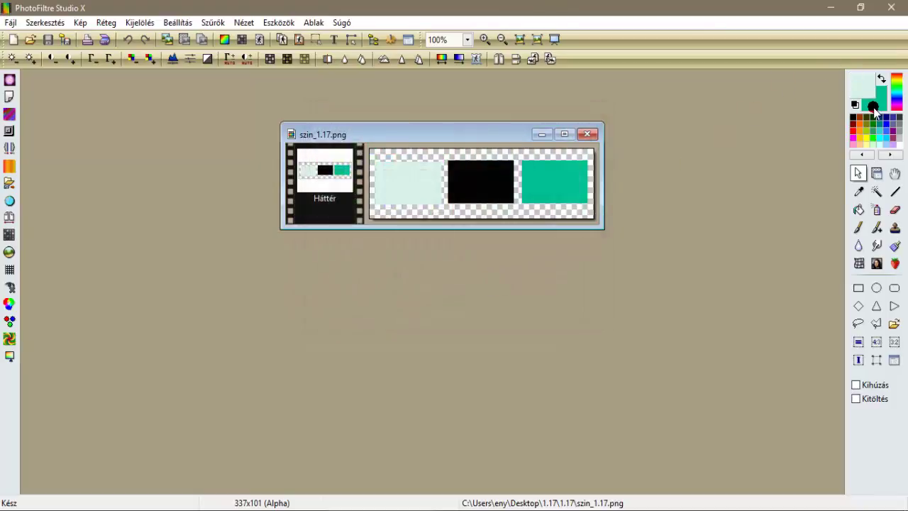
# Close the szin_1.17.png swatch image and create a new blank white image of 900 x 600 pixels
pyautogui.click(587, 134)
pyautogui.click(13, 39)
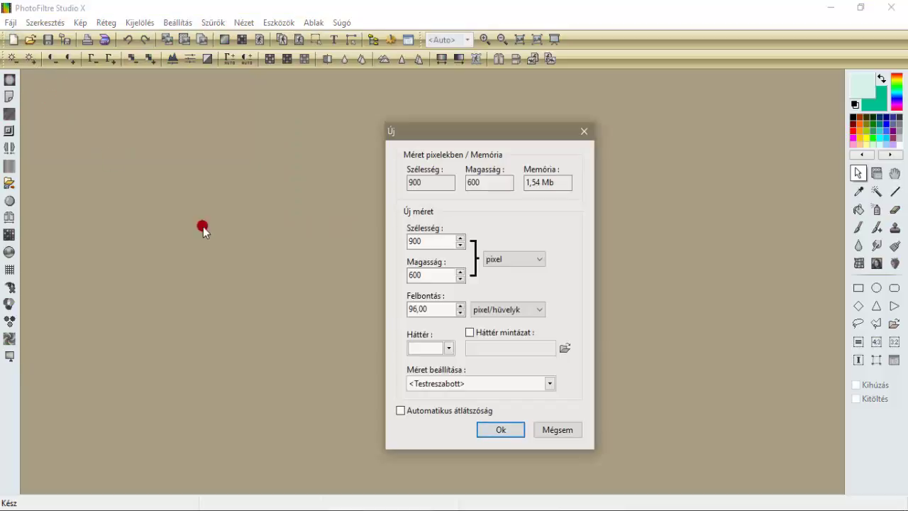
pyautogui.click(512, 431)
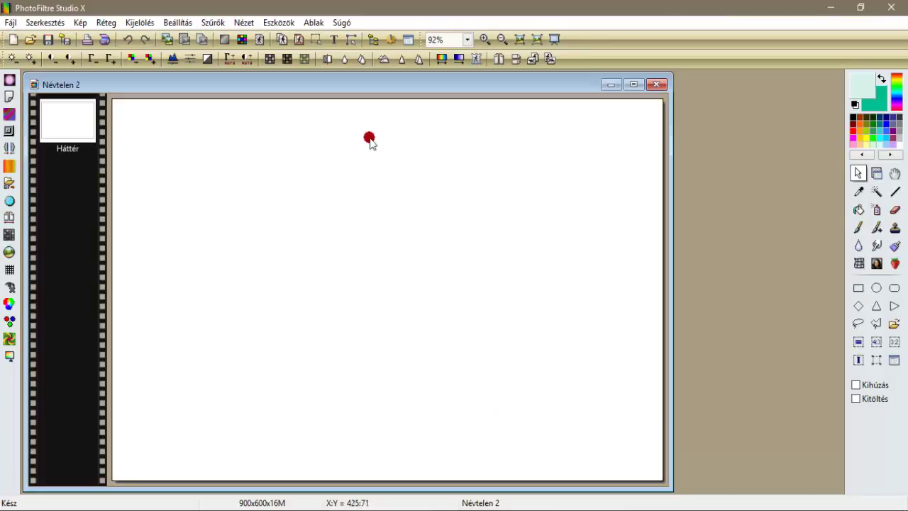
pyautogui.moveTo(348, 83); pyautogui.dragTo(510, 83)
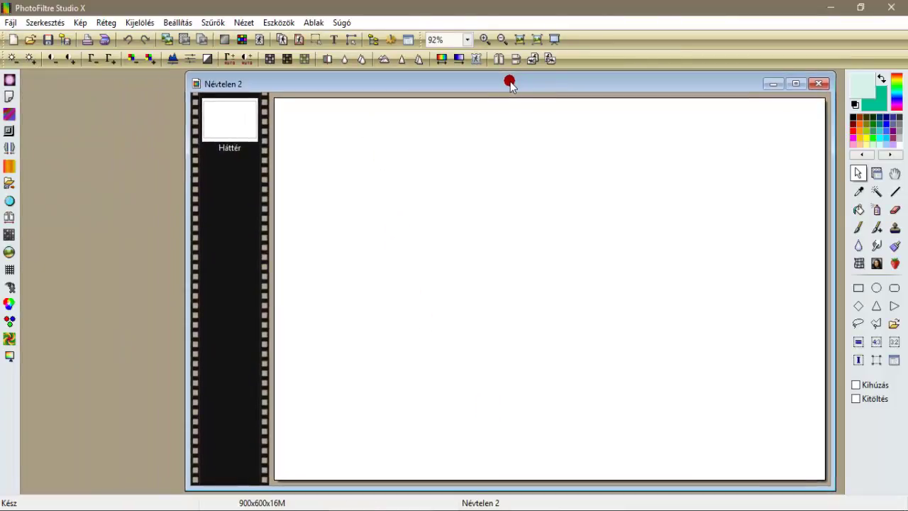
# Start the Mehdi Wavy Lab 1.1 filter and set its third colour to black and its fourth to the saved custom green
pyautogui.click(212, 23)
pyautogui.moveTo(233, 349)
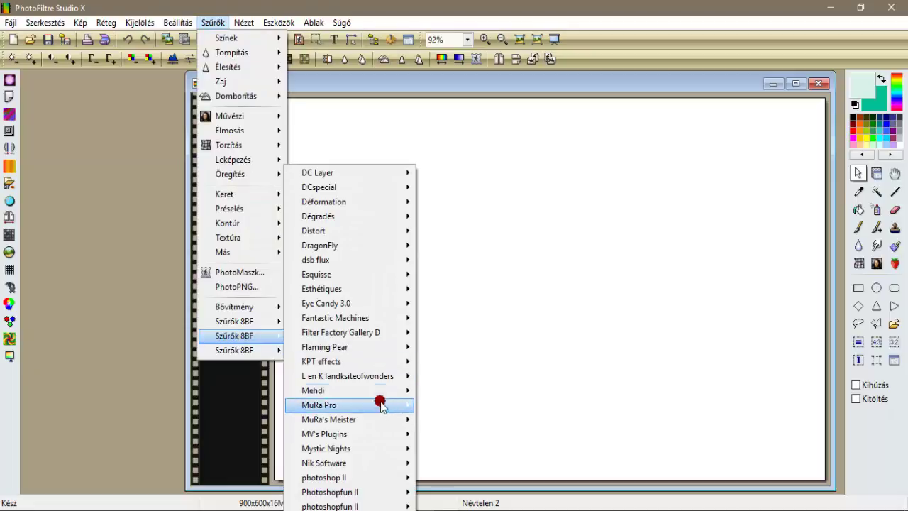
pyautogui.moveTo(373, 391)
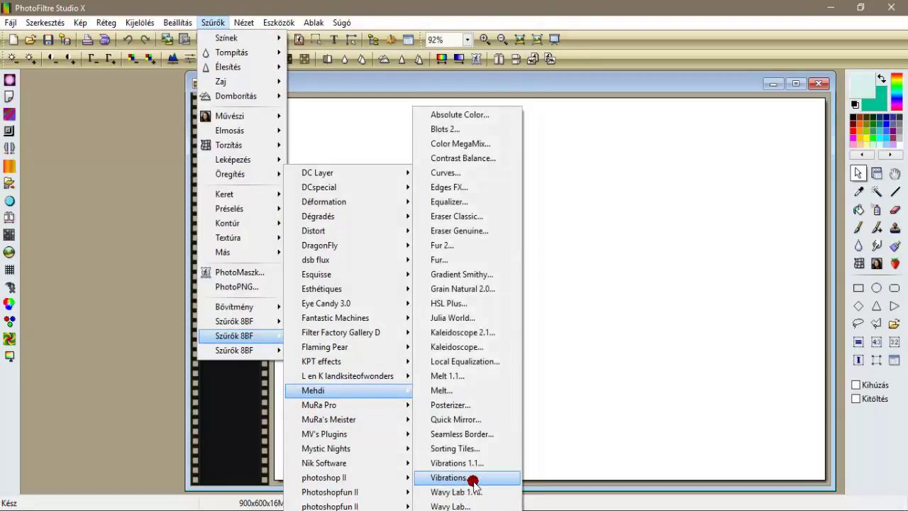
pyautogui.click(454, 492)
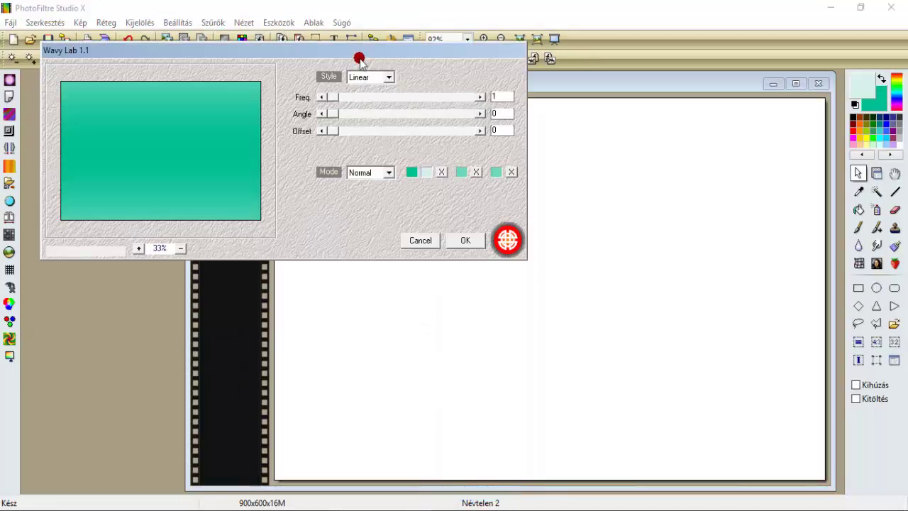
pyautogui.moveTo(356, 54); pyautogui.dragTo(555, 141)
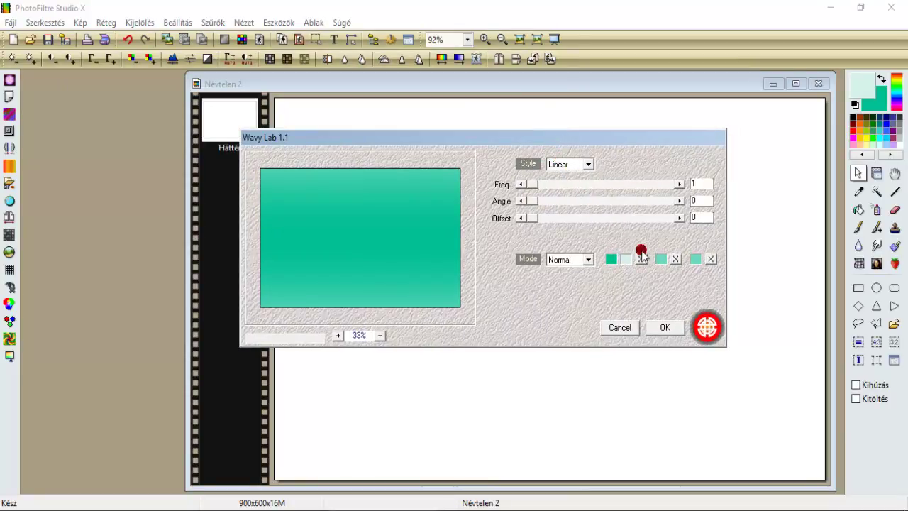
pyautogui.click(661, 260)
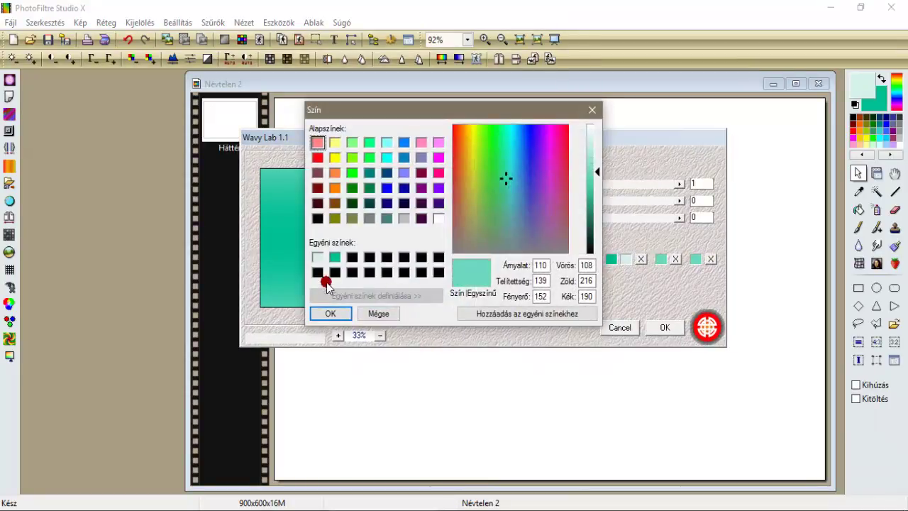
pyautogui.click(317, 273)
pyautogui.click(331, 313)
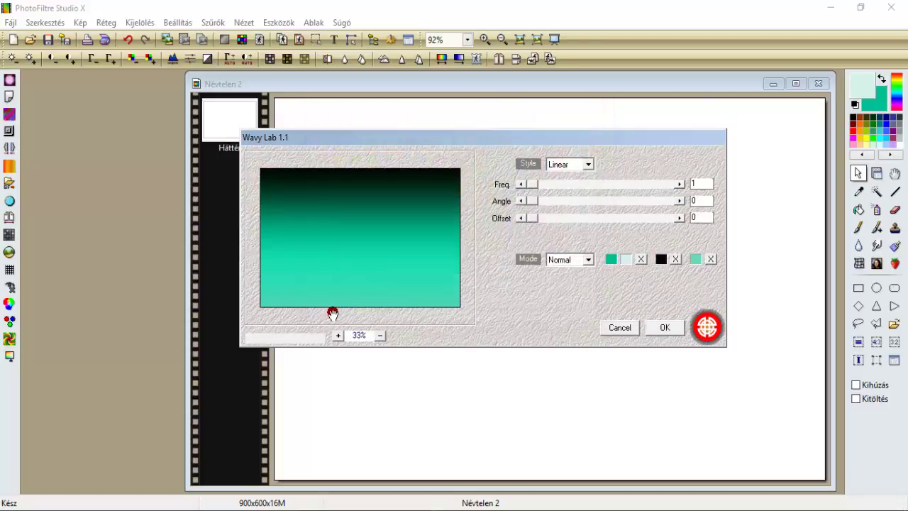
pyautogui.click(694, 260)
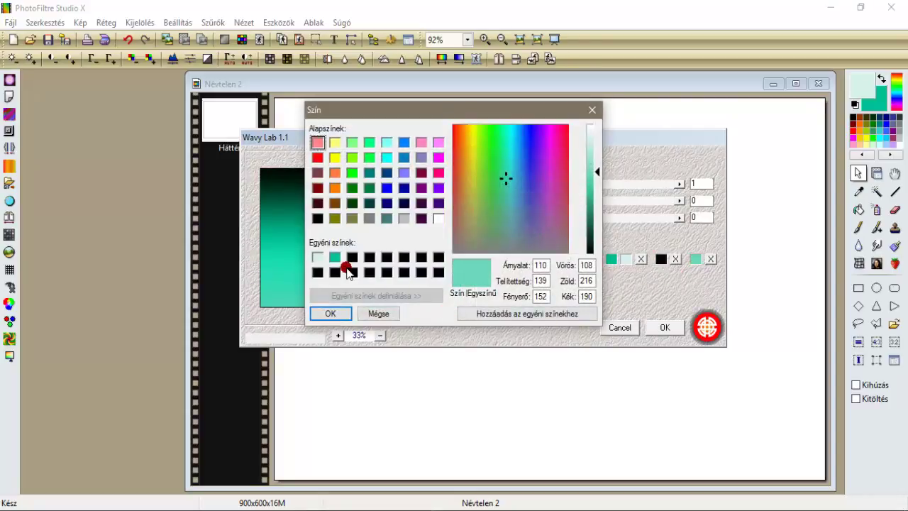
pyautogui.click(334, 258)
pyautogui.click(335, 313)
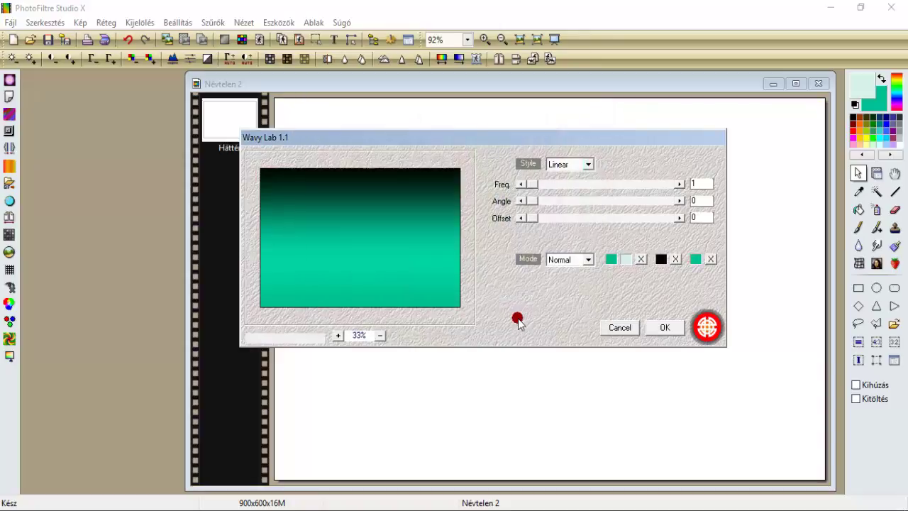
# Set the Wavy Lab frequency to 5 and apply the linear gradient to the image
pyautogui.click(679, 183)
pyautogui.click(679, 184)
pyautogui.click(679, 184)
pyautogui.click(679, 184)
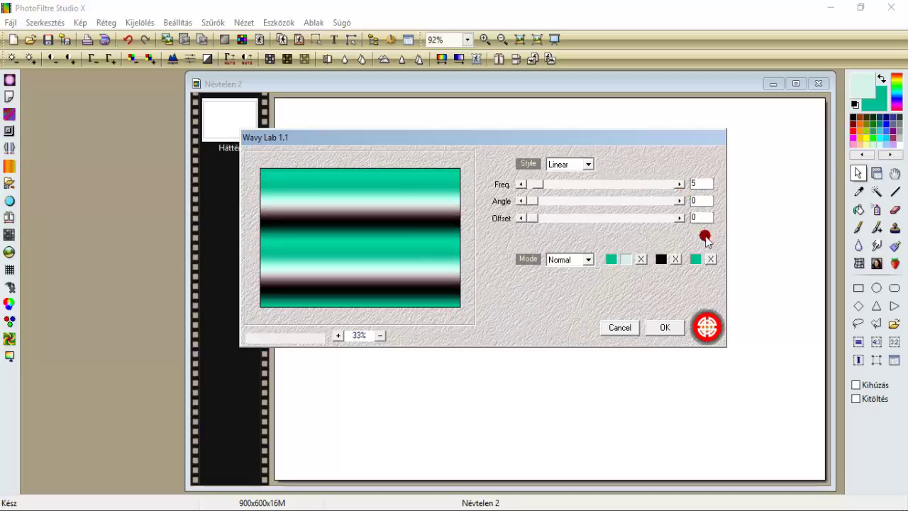
pyautogui.click(664, 327)
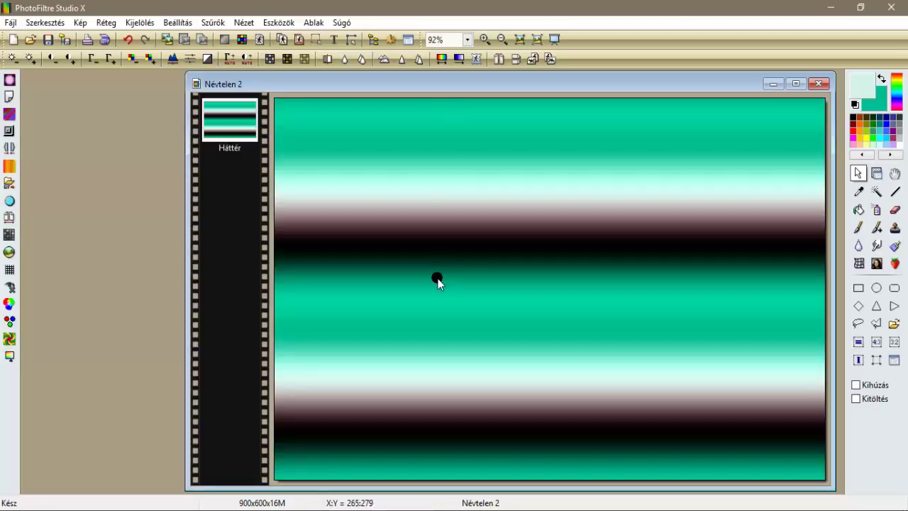
# Apply the Mehdi Sorting Tiles filter with Block Range 300-500, Block 300 and the Crossed pattern
pyautogui.click(213, 22)
pyautogui.moveTo(274, 341)
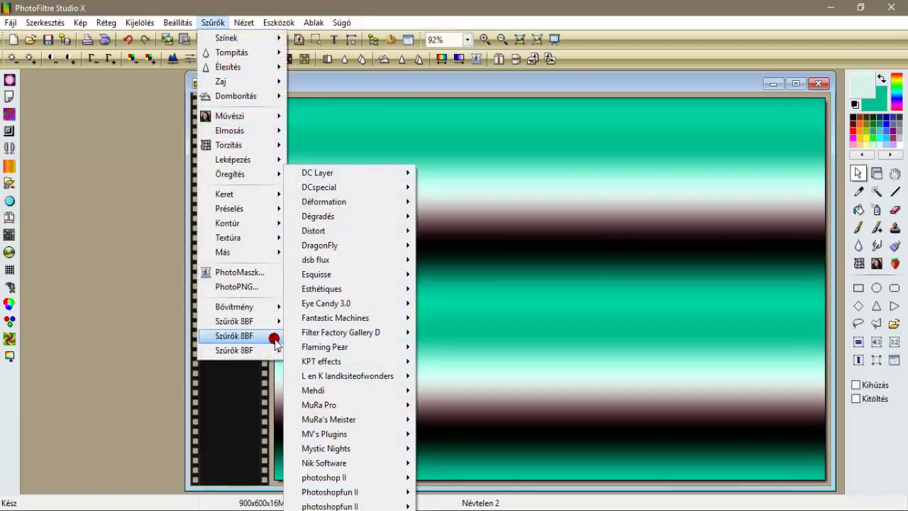
pyautogui.moveTo(337, 392)
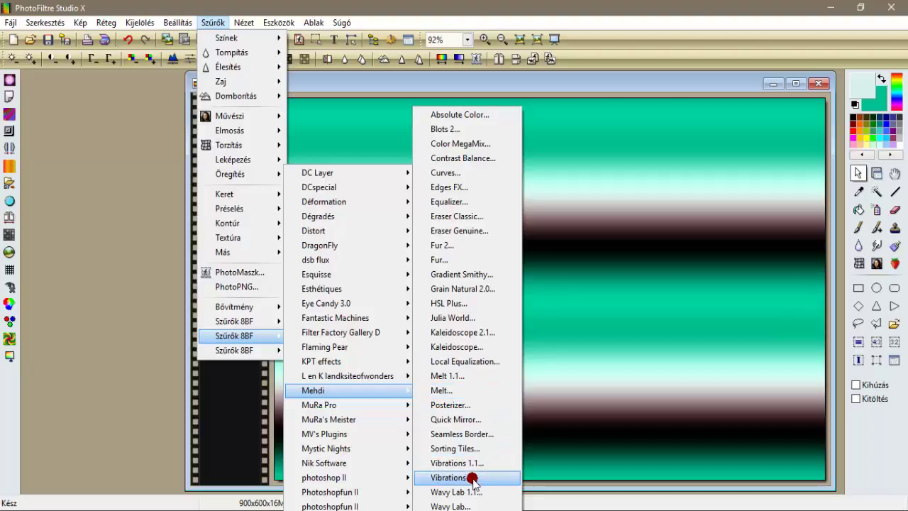
pyautogui.click(476, 448)
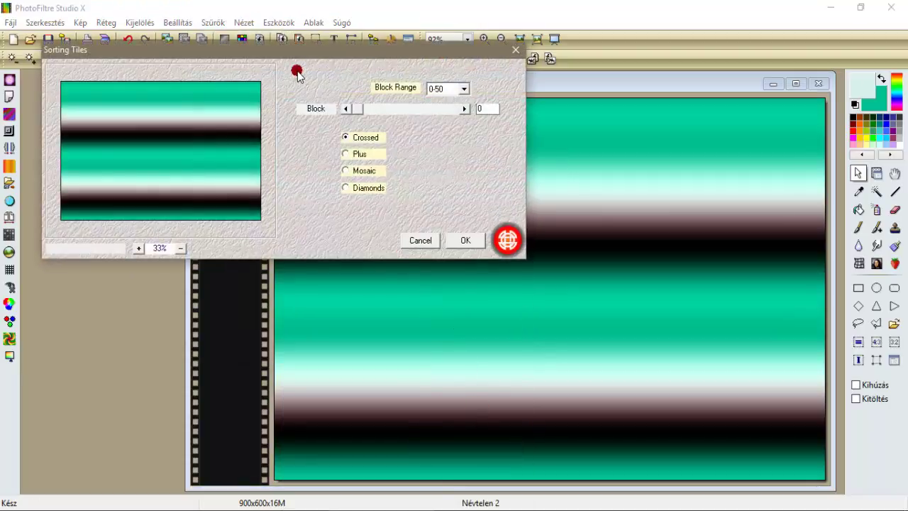
pyautogui.moveTo(298, 58); pyautogui.dragTo(395, 140)
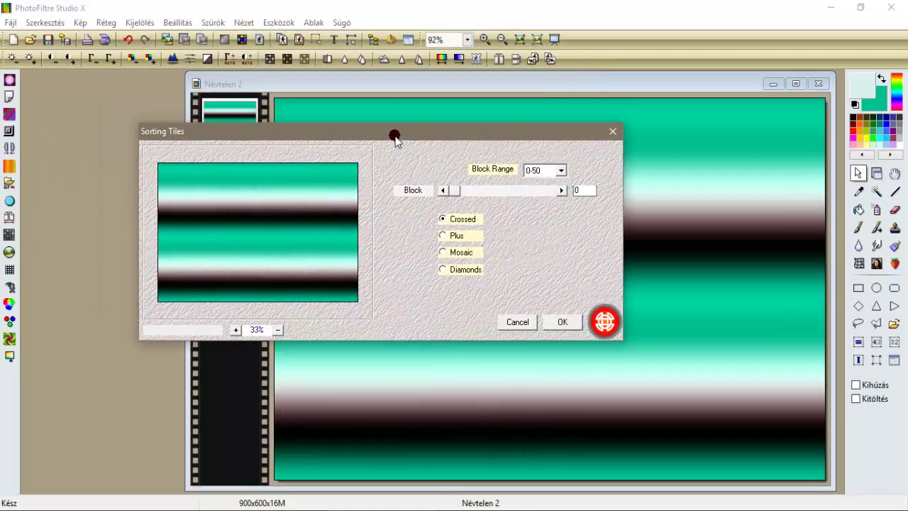
pyautogui.click(560, 171)
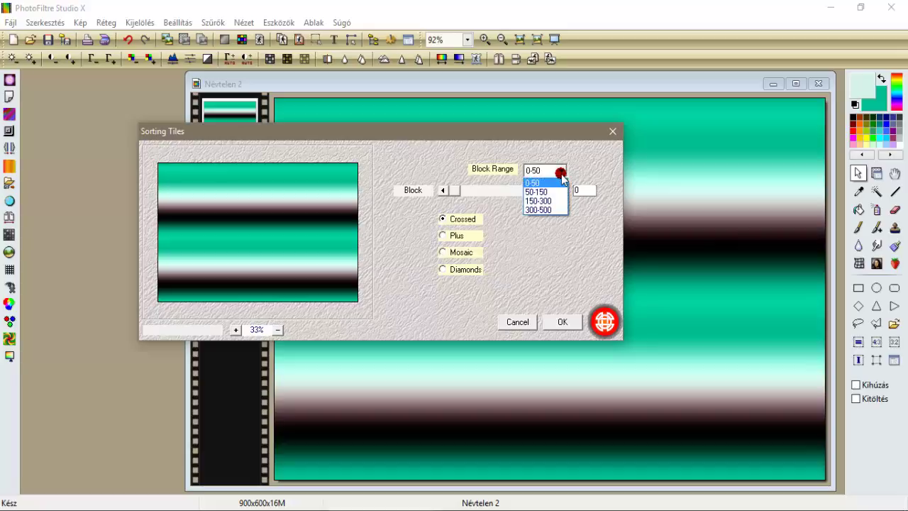
pyautogui.click(550, 209)
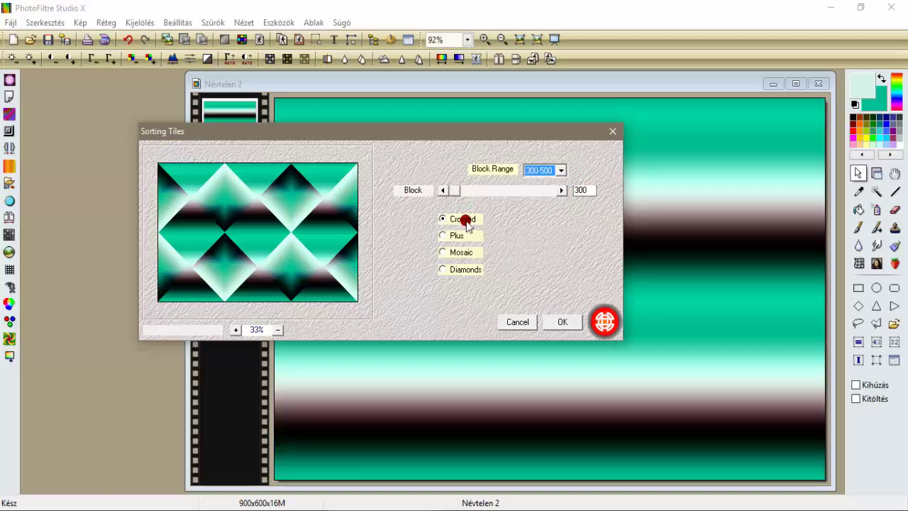
pyautogui.click(571, 322)
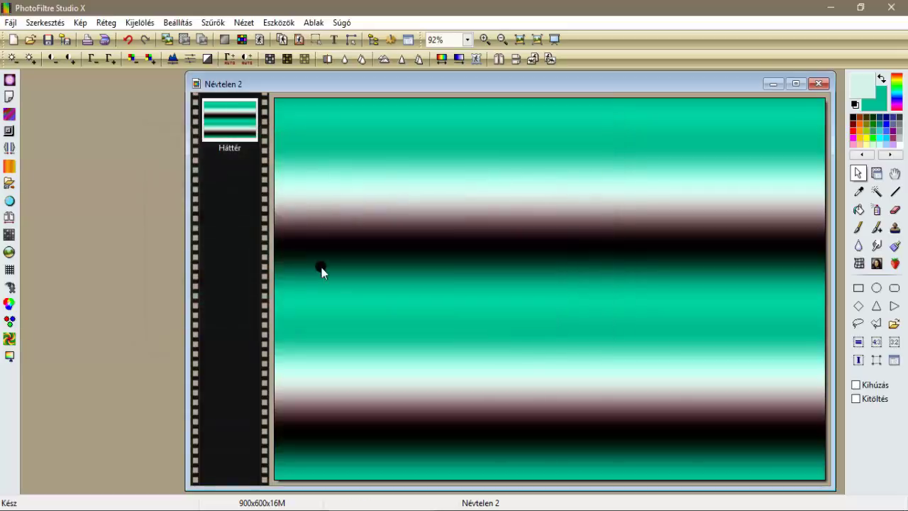
# Sharpen the tiled background image with the Micro Contrast (Mikrokontraszt) filter
pyautogui.click(212, 22)
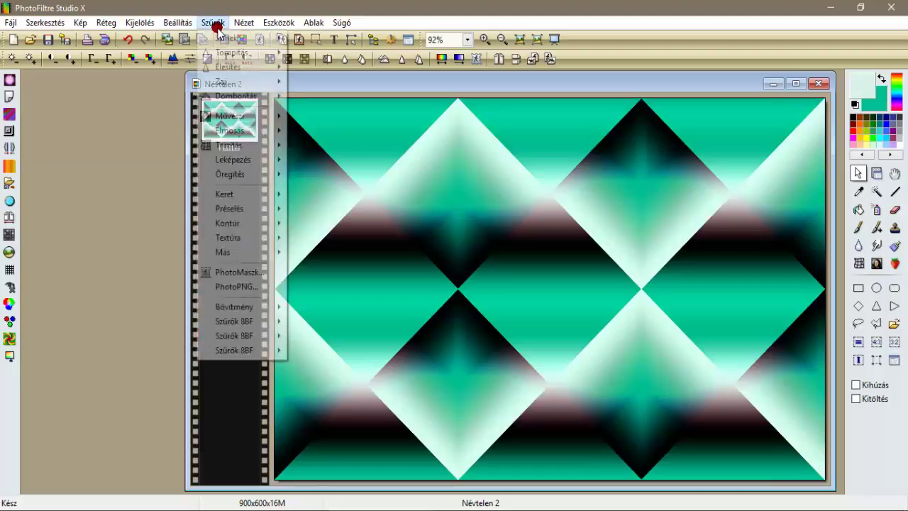
pyautogui.moveTo(262, 71)
pyautogui.click(331, 135)
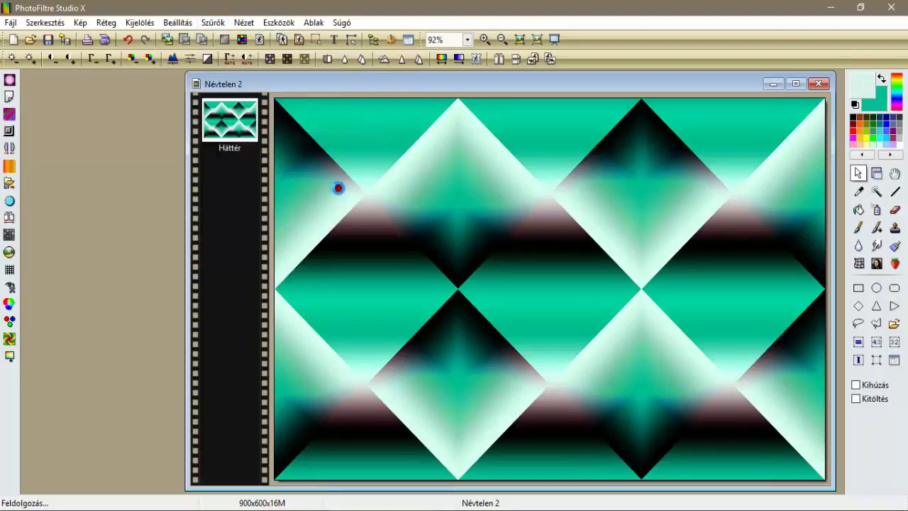
pyautogui.click(300, 276)
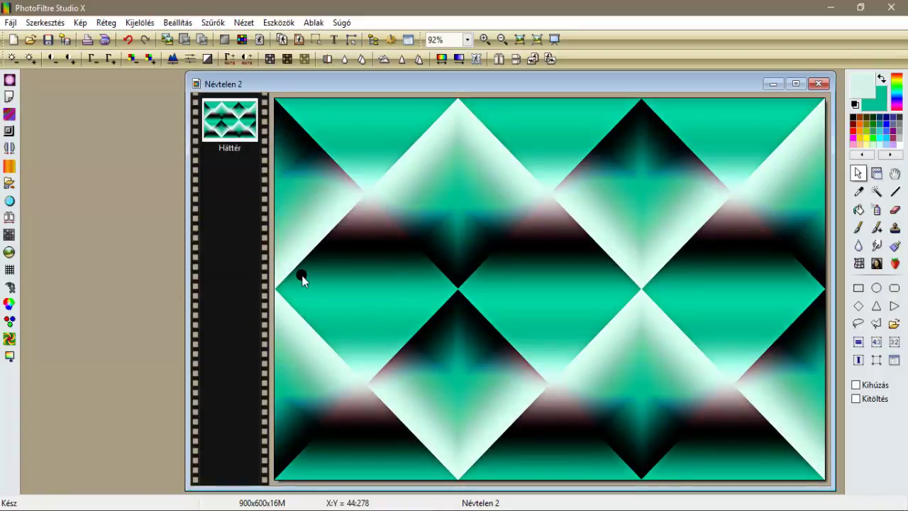
# Duplicate the background (Háttér) layer and flip the copy horizontally
pyautogui.rightClick(234, 121)
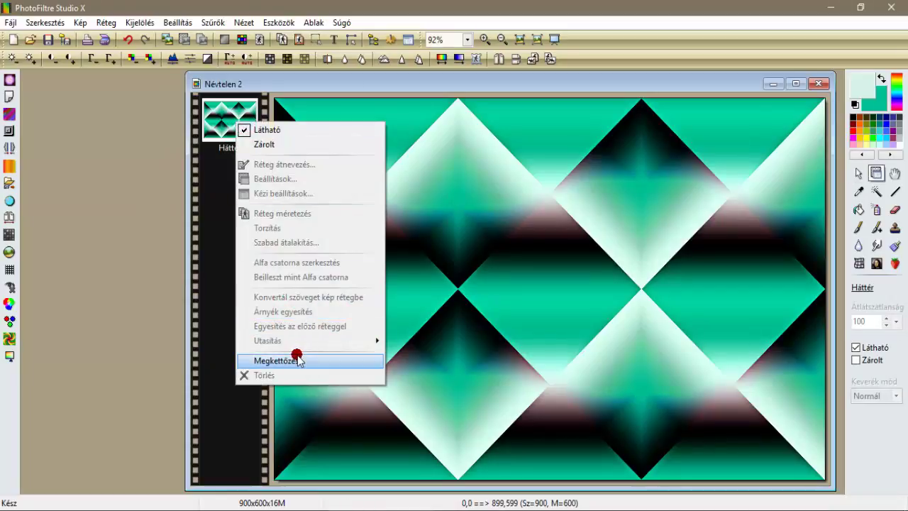
pyautogui.click(296, 359)
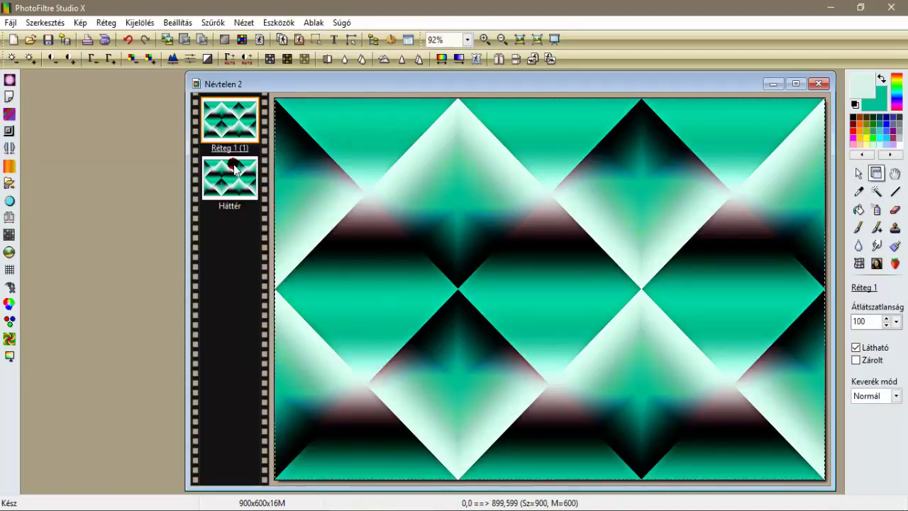
pyautogui.click(496, 83)
pyautogui.click(498, 59)
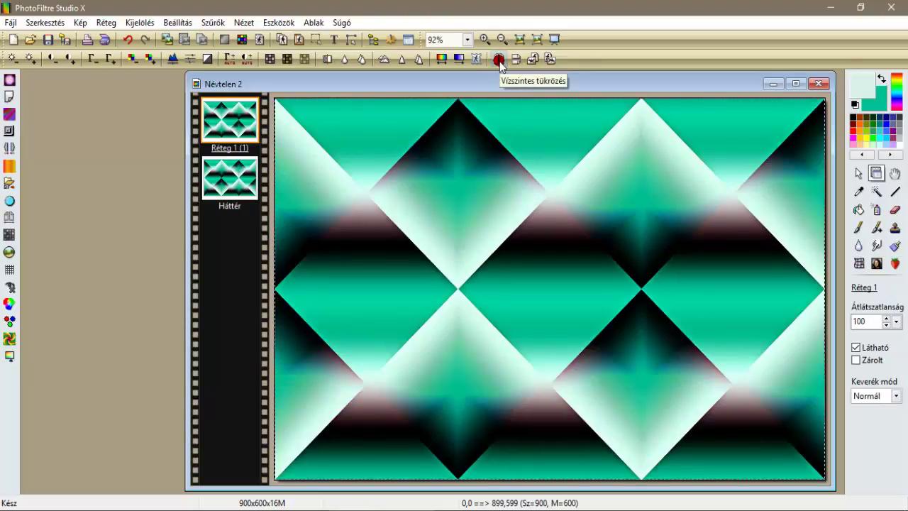
# Set the opacity of the duplicate layer to 50% and sharpen it with Micro Contrast
pyautogui.click(896, 325)
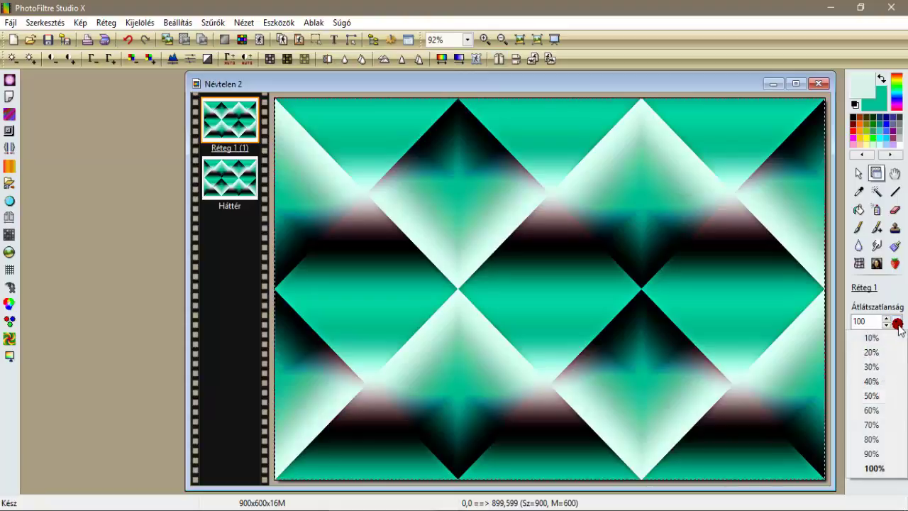
pyautogui.click(895, 398)
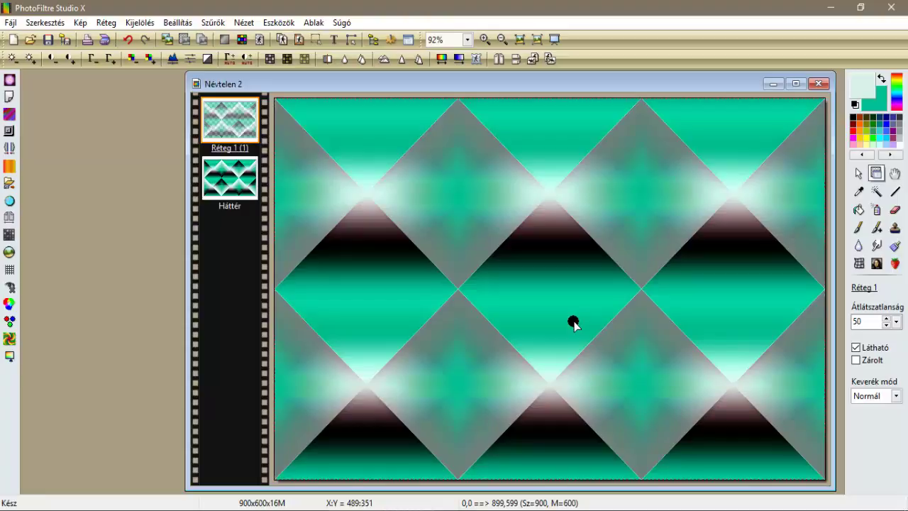
pyautogui.click(252, 135)
pyautogui.click(213, 22)
pyautogui.moveTo(233, 67)
pyautogui.click(324, 134)
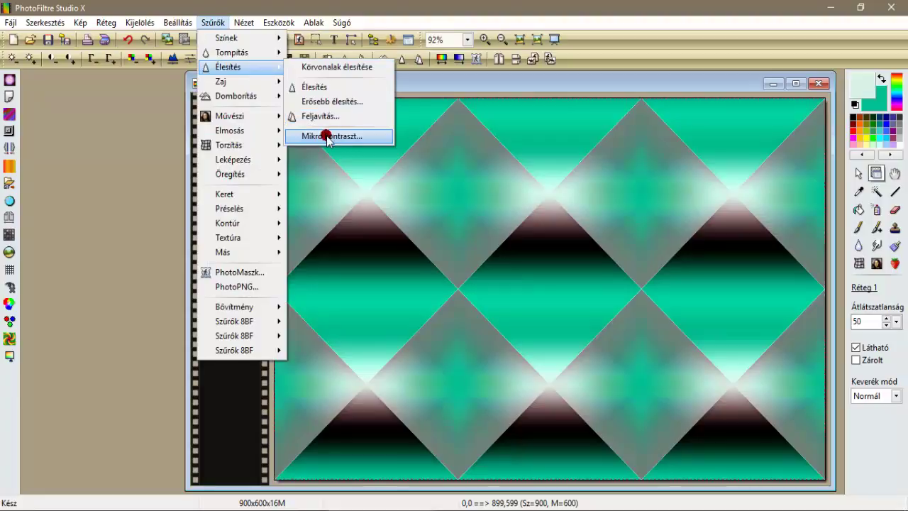
pyautogui.click(309, 279)
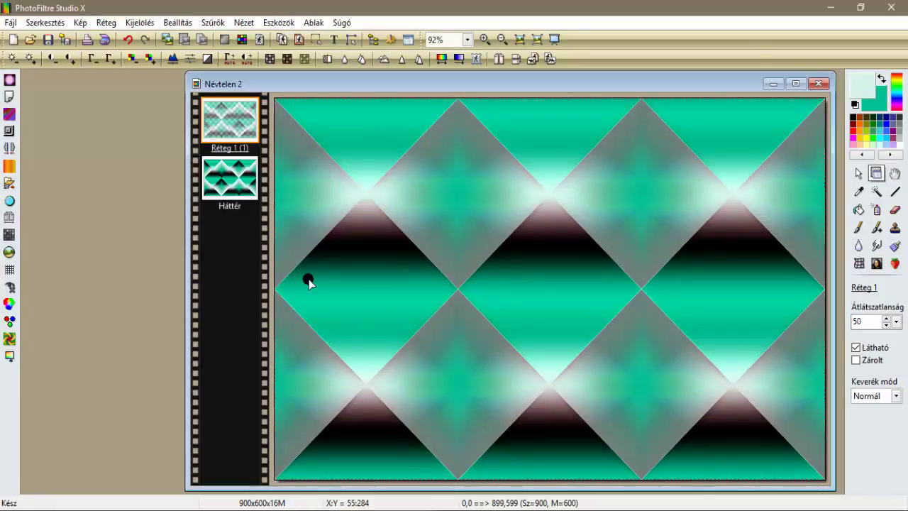
pyautogui.rightClick(224, 126)
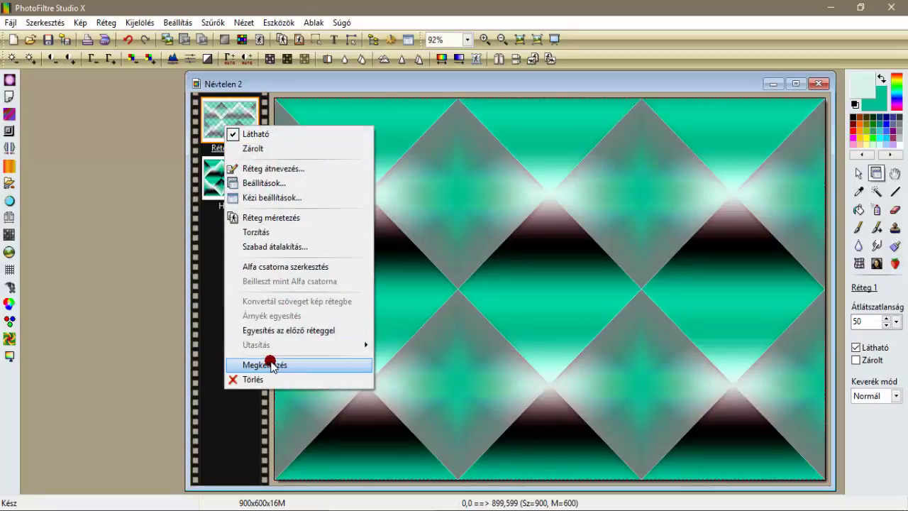
pyautogui.click(241, 328)
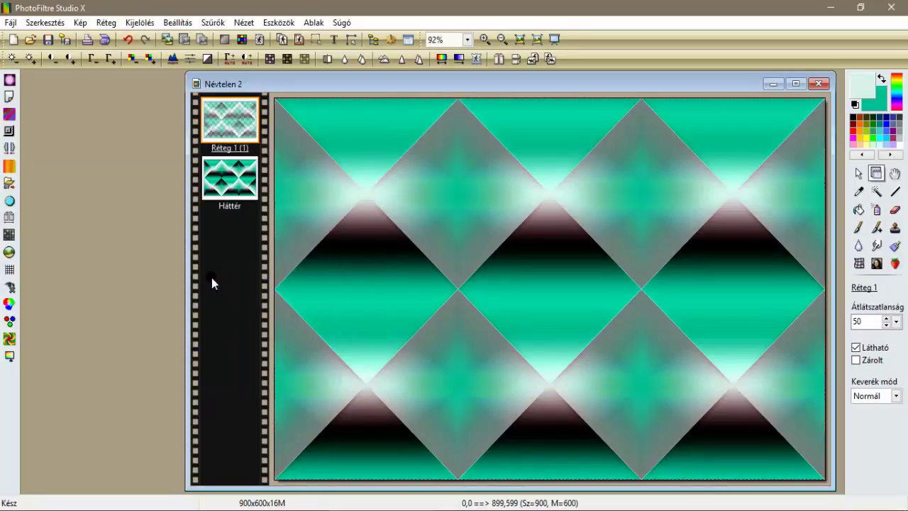
# Apply the Filters Unlimited 2.0 effect sf10 Diamond Flip from the Background Designers IV category to Réteg 1
pyautogui.click(221, 111)
pyautogui.click(212, 22)
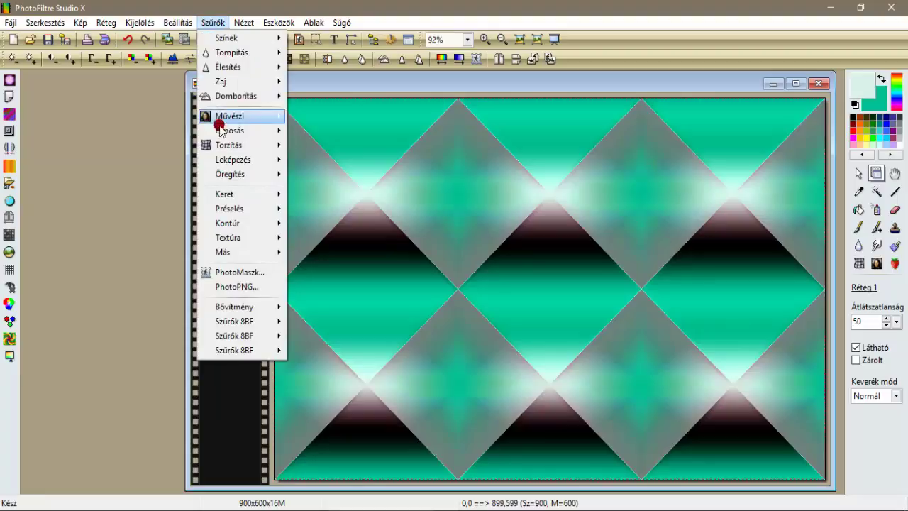
pyautogui.moveTo(239, 320)
pyautogui.moveTo(429, 175)
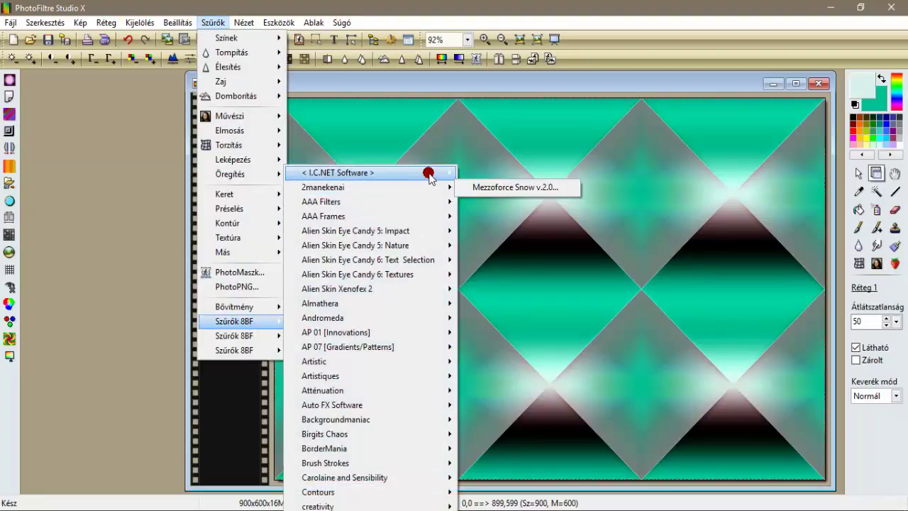
pyautogui.click(478, 177)
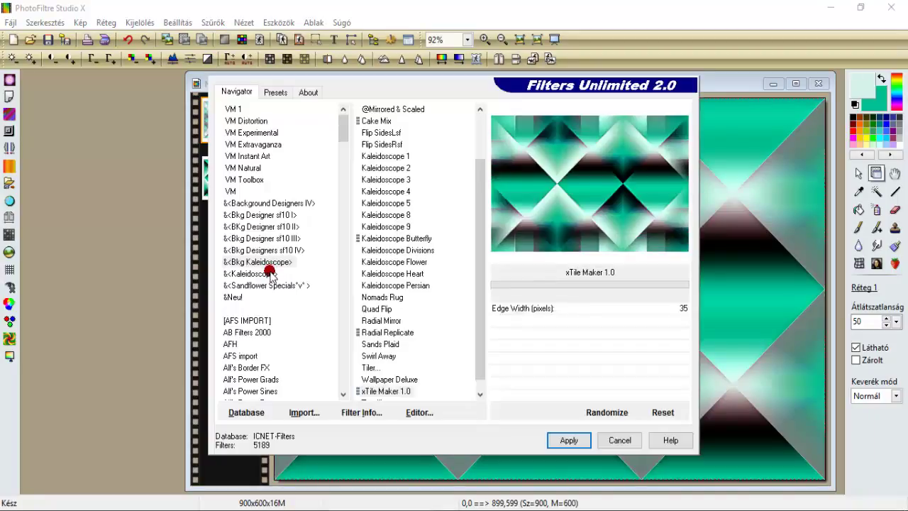
pyautogui.click(280, 203)
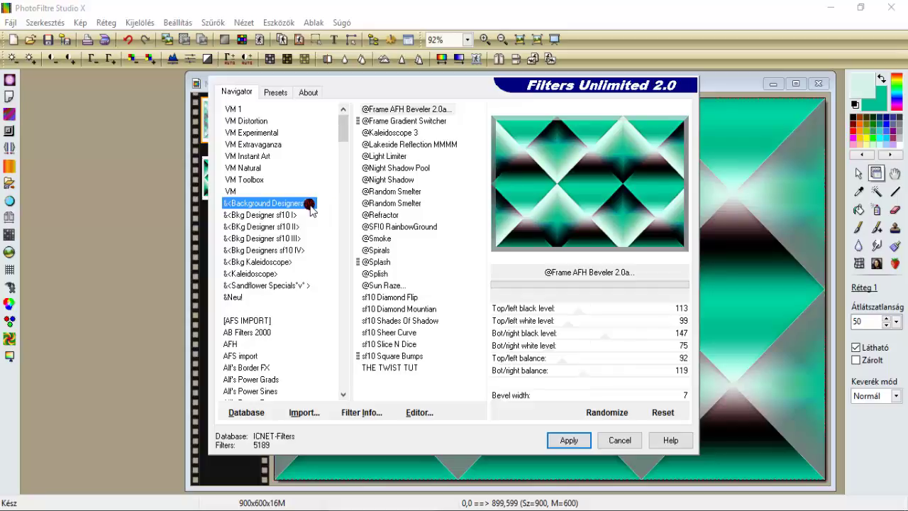
pyautogui.click(388, 297)
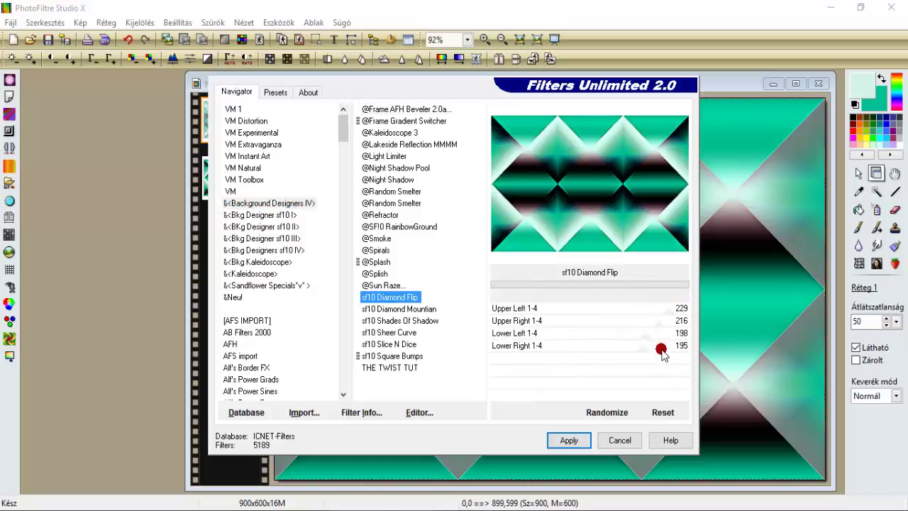
pyautogui.click(571, 439)
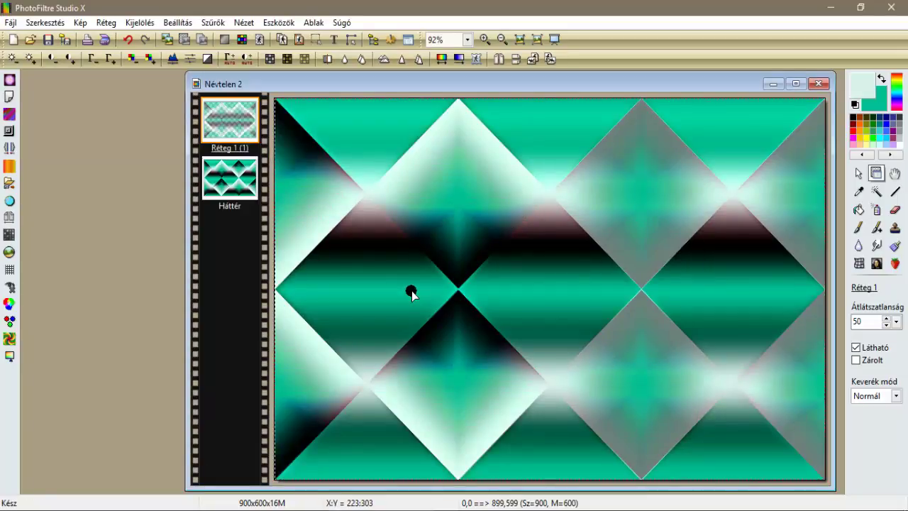
# Apply Micro Contrast sharpening to Réteg 1 with its Diamond Flip pattern
pyautogui.click(213, 22)
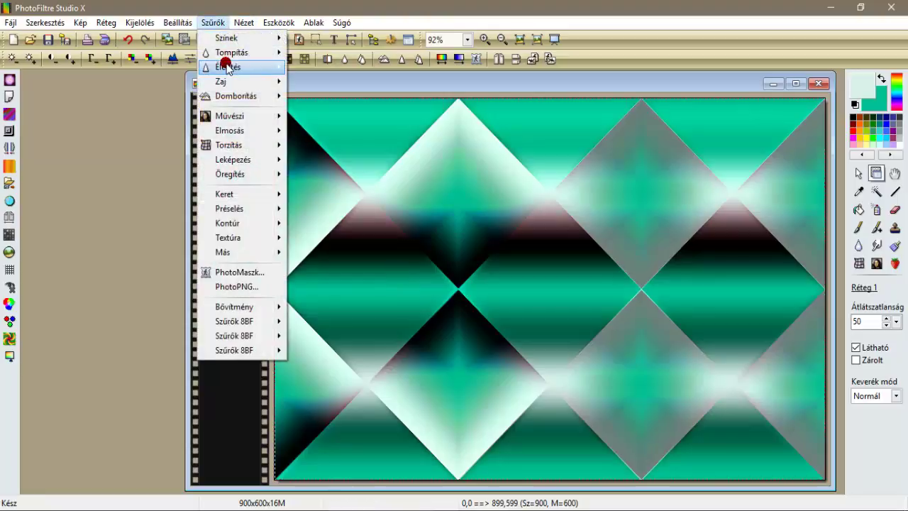
pyautogui.moveTo(228, 67)
pyautogui.click(334, 135)
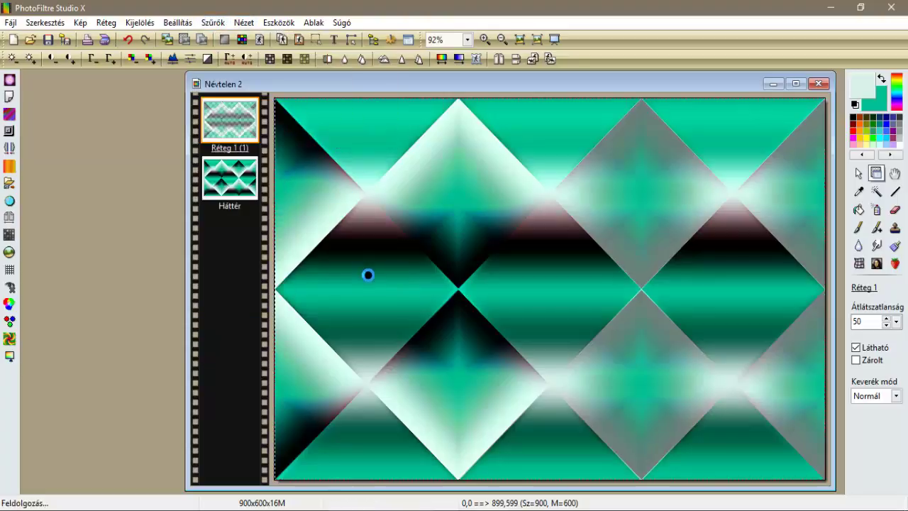
pyautogui.click(300, 278)
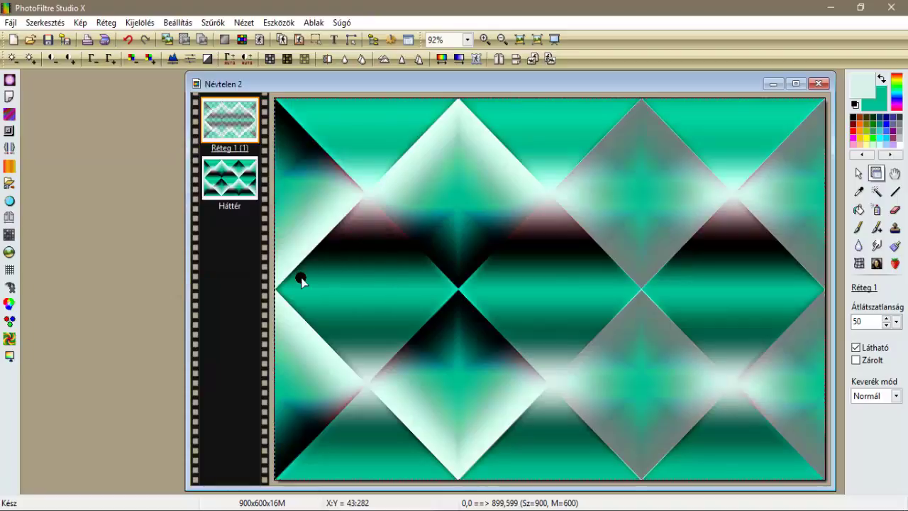
# Apply xTile Maker 1.0 from Filters Unlimited's Bkg Kaleidoscope category to Réteg 1, using the saved preset with Edge Width 110
pyautogui.click(213, 22)
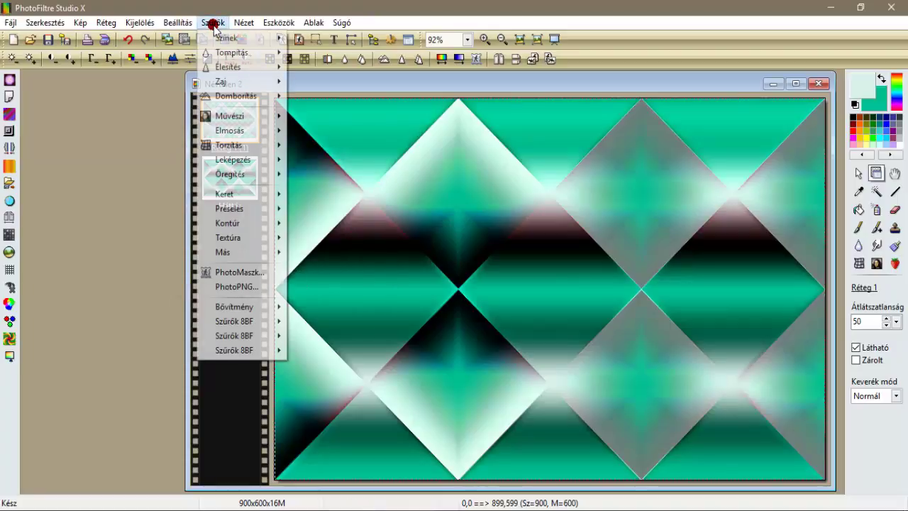
pyautogui.moveTo(247, 320)
pyautogui.moveTo(405, 173)
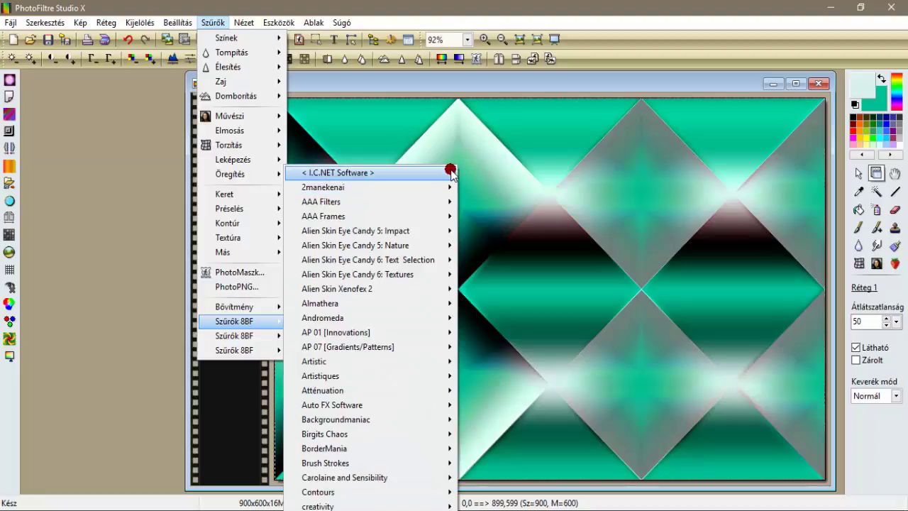
pyautogui.click(468, 172)
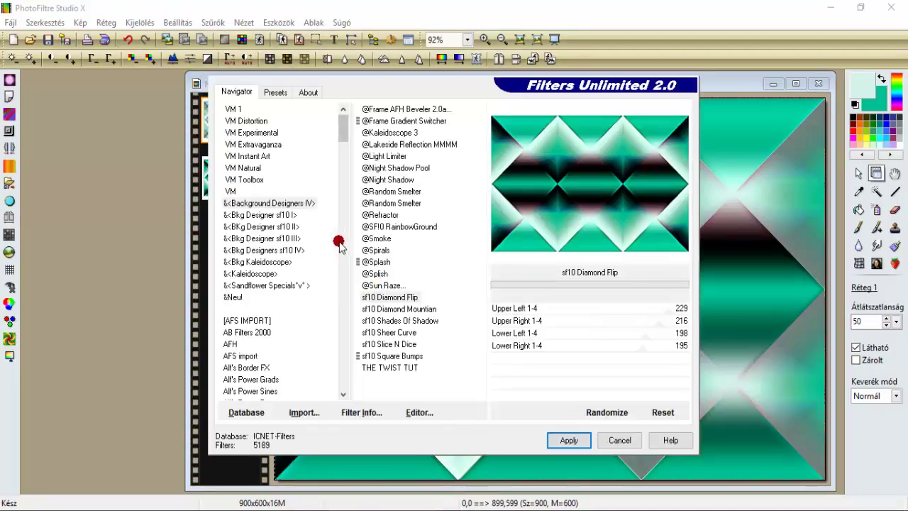
pyautogui.click(267, 262)
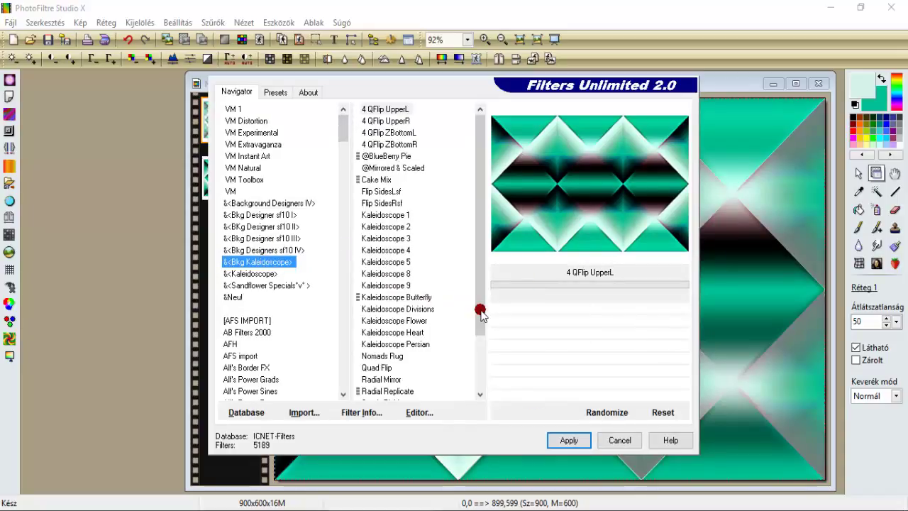
pyautogui.moveTo(476, 309); pyautogui.dragTo(484, 371)
pyautogui.click(402, 380)
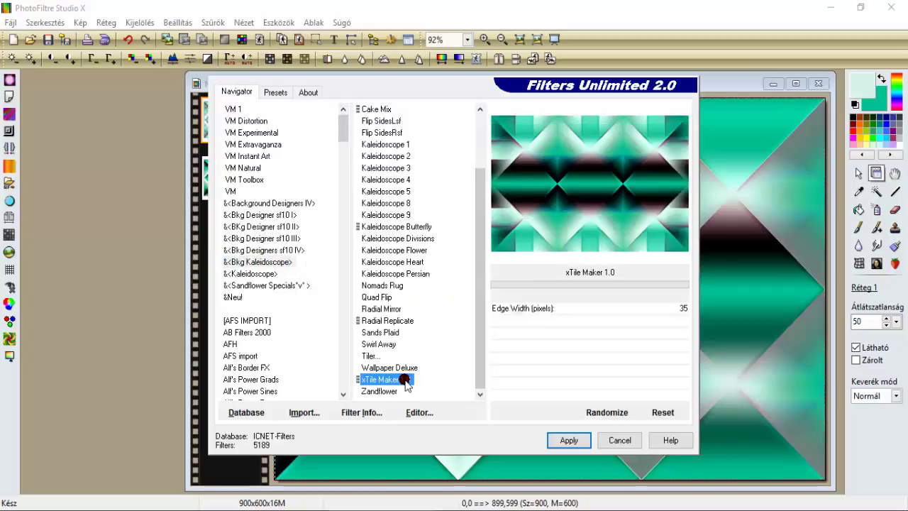
pyautogui.click(275, 93)
pyautogui.click(274, 131)
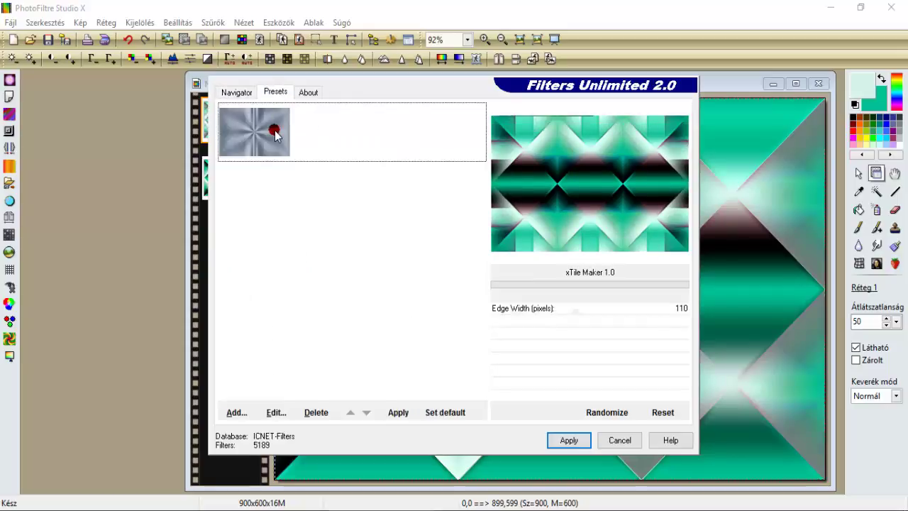
pyautogui.click(243, 91)
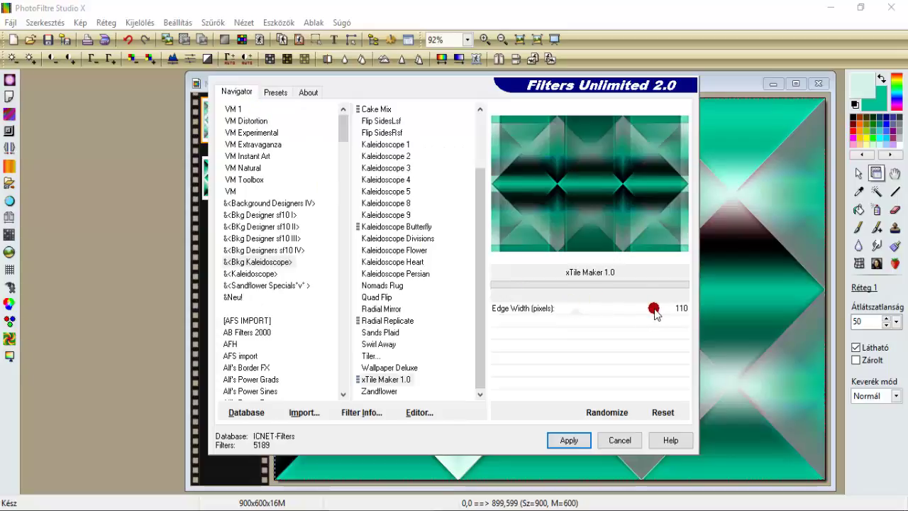
pyautogui.click(569, 439)
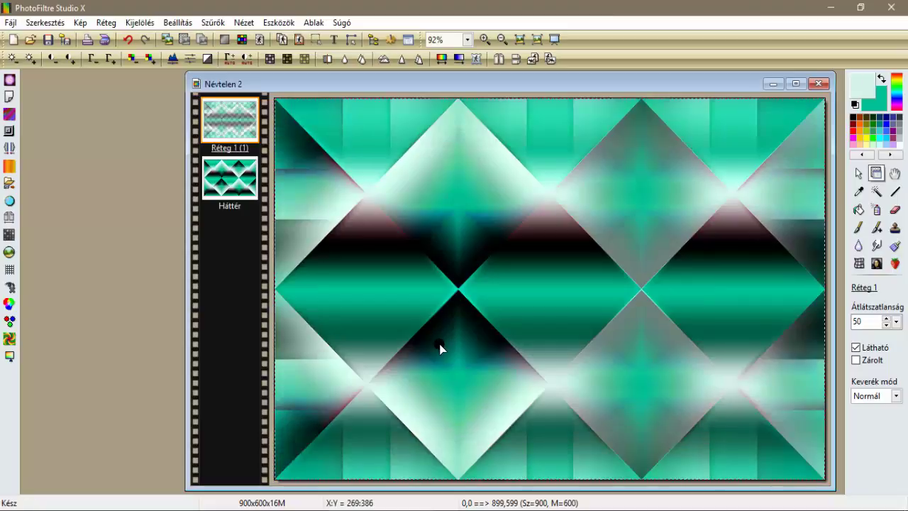
# Apply xTile Maker 1.0 from Filters Unlimited's Bkg Kaleidoscope category to Réteg 1 a second time, with the saved Edge Width 110 preset
pyautogui.click(213, 22)
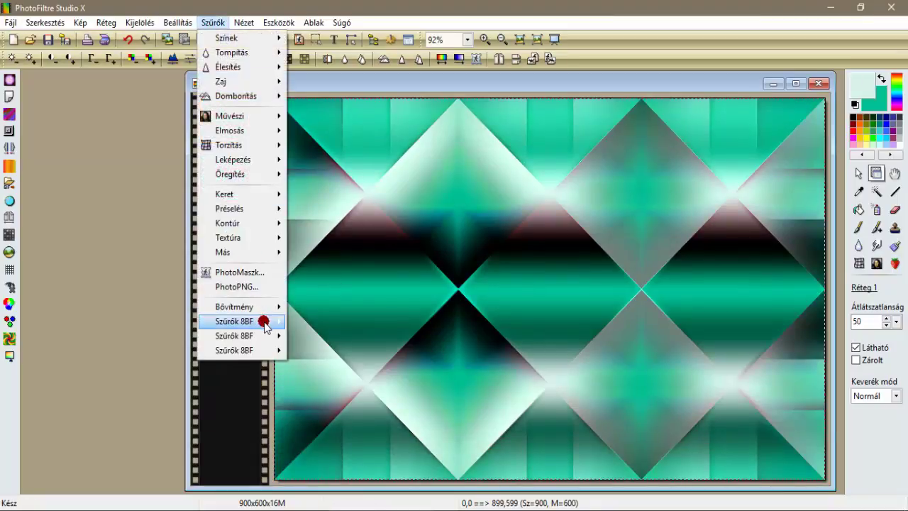
pyautogui.moveTo(264, 323)
pyautogui.moveTo(415, 172)
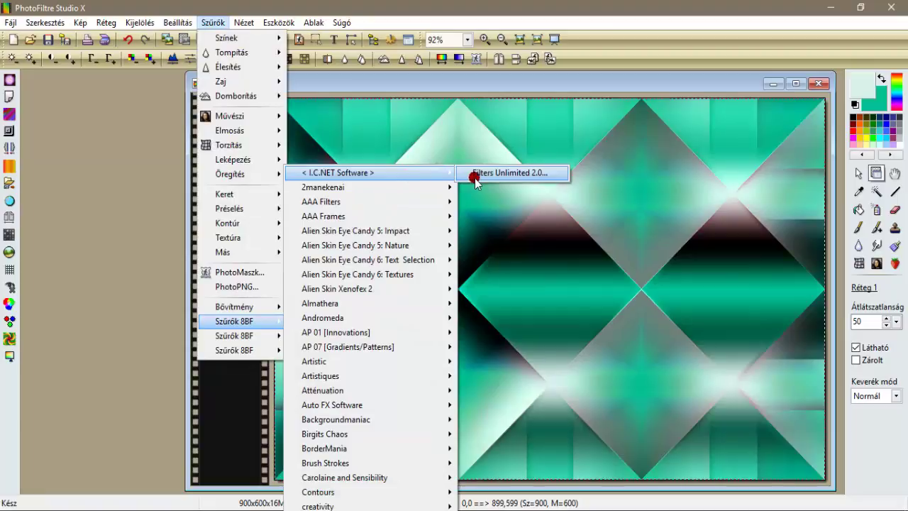
pyautogui.click(474, 176)
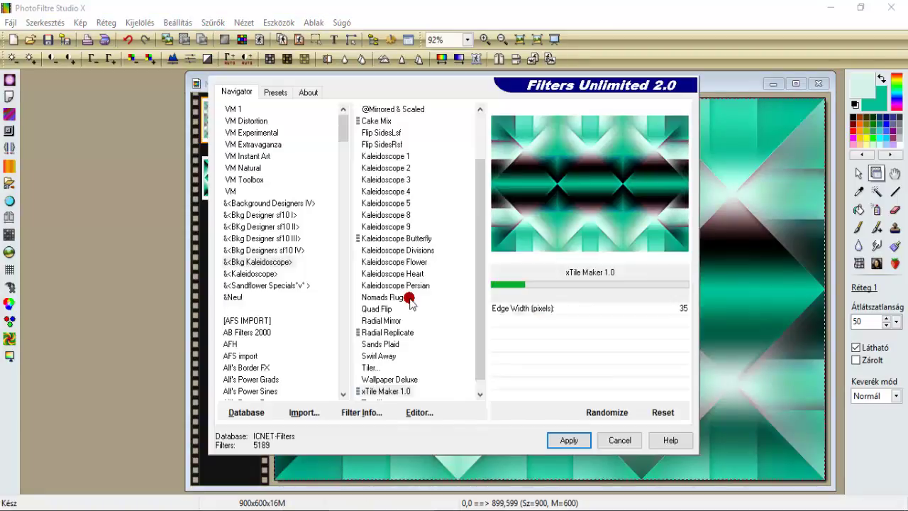
pyautogui.click(274, 263)
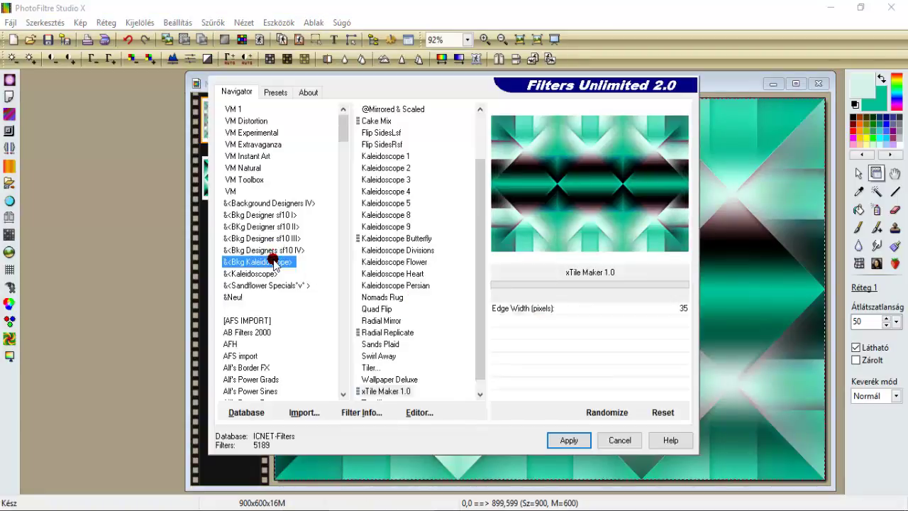
pyautogui.click(389, 391)
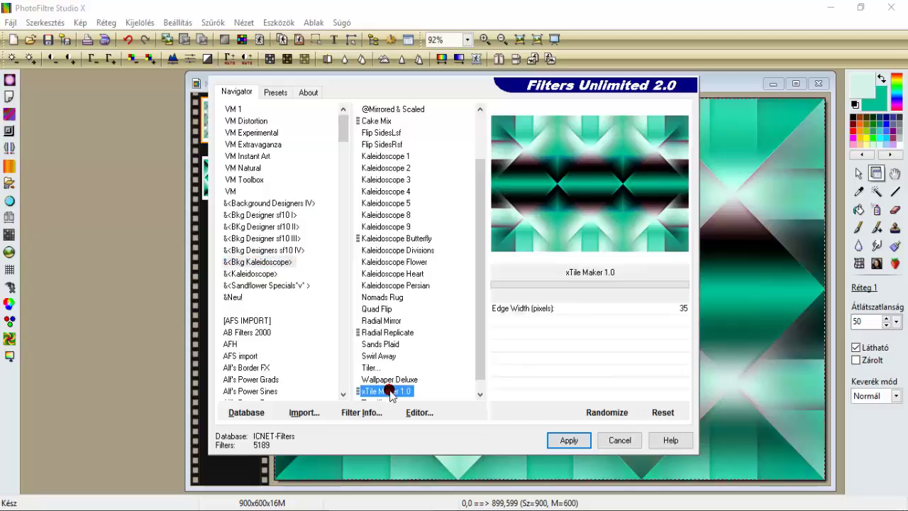
pyautogui.click(263, 89)
pyautogui.click(266, 140)
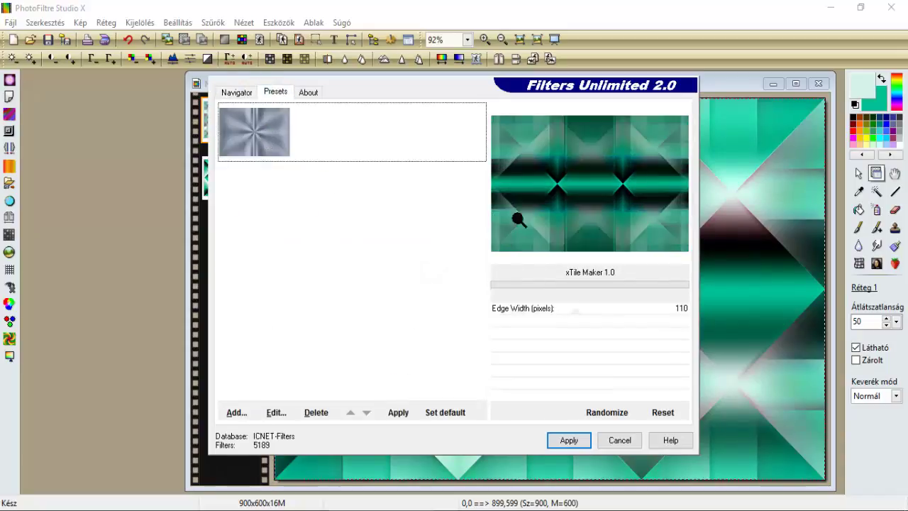
pyautogui.click(570, 440)
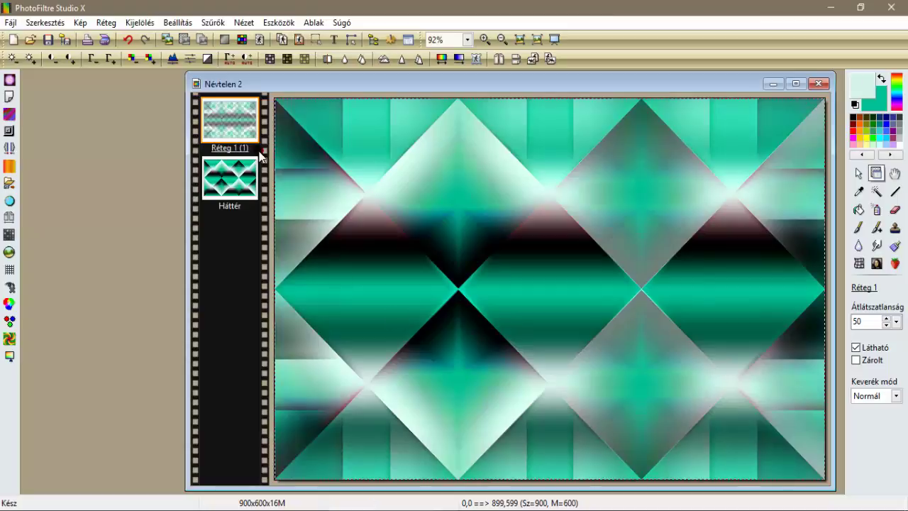
# Apply the Filters Unlimited 2.0 effect Horizontal Grain from the Simple category to Réteg 1
pyautogui.click(212, 22)
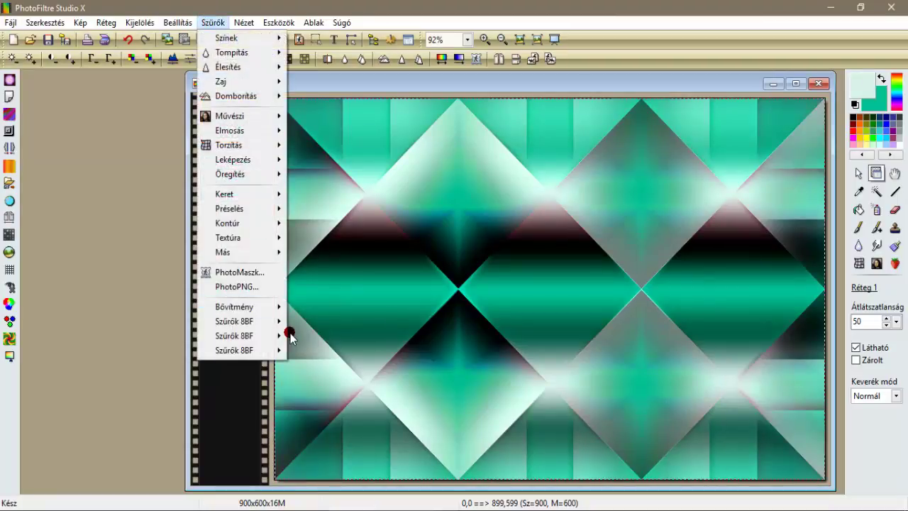
pyautogui.moveTo(278, 321)
pyautogui.moveTo(370, 174)
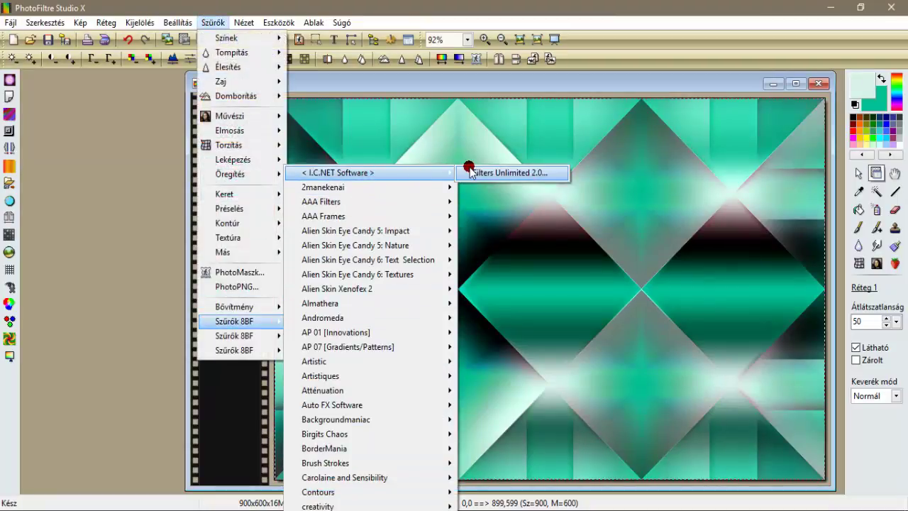
pyautogui.click(470, 171)
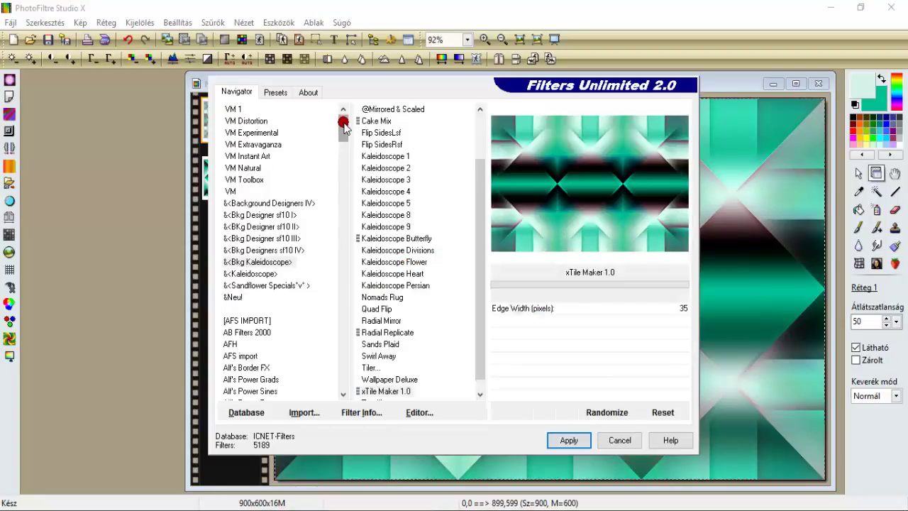
pyautogui.moveTo(344, 119); pyautogui.dragTo(345, 341)
pyautogui.click(293, 343)
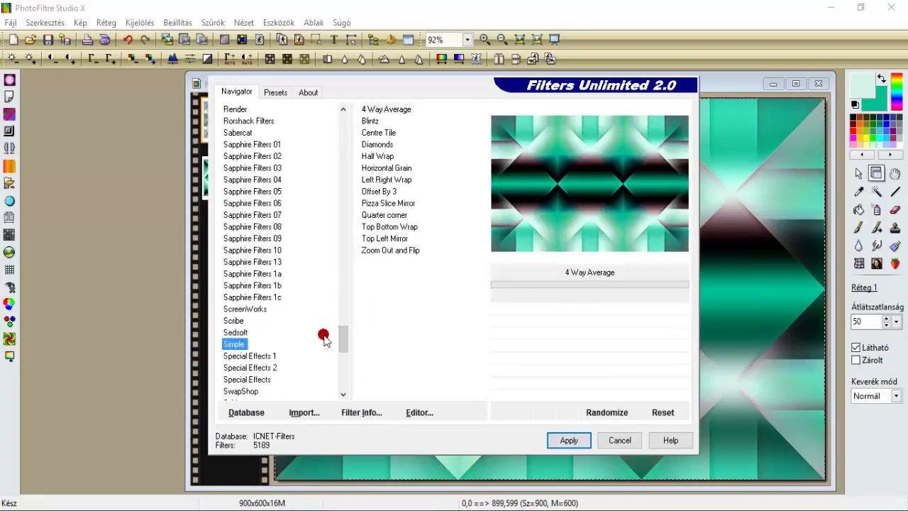
pyautogui.click(383, 168)
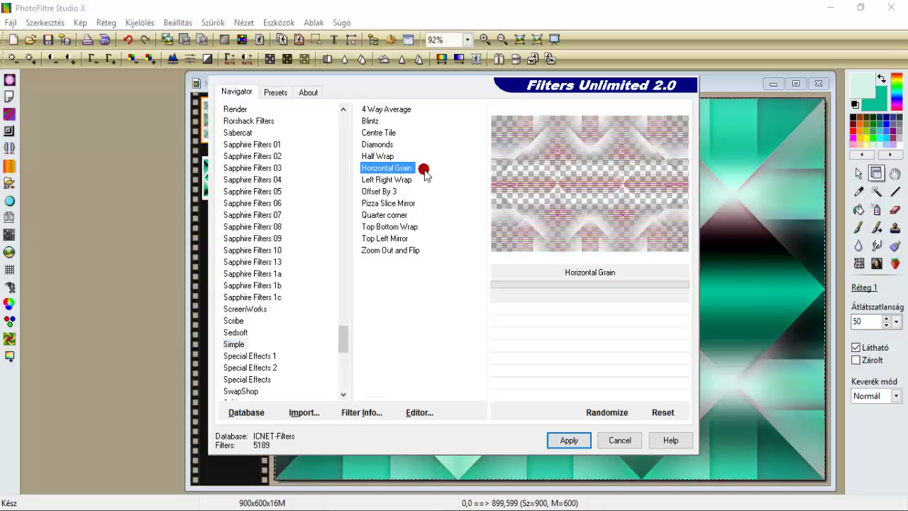
pyautogui.click(571, 440)
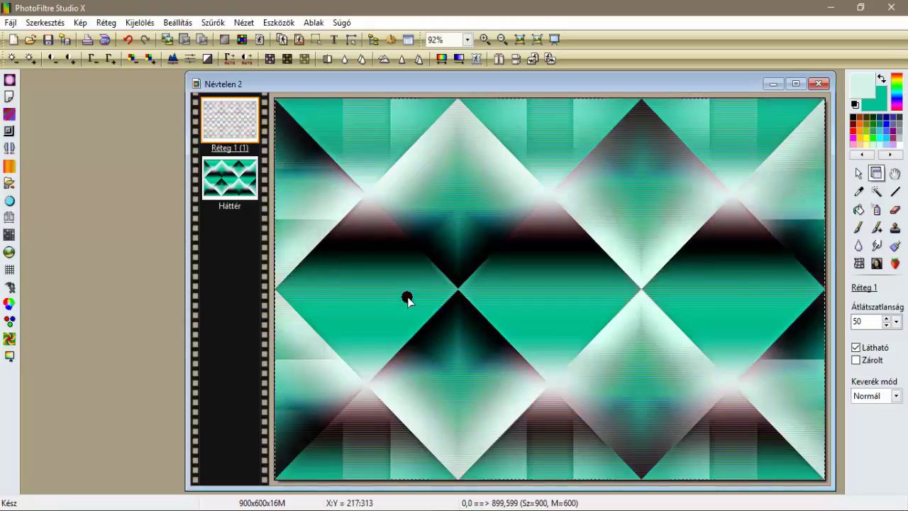
# Sharpen the grained Réteg 1 with Micro Contrast at 100% intensity and a 12-pixel radius
pyautogui.click(213, 22)
pyautogui.moveTo(244, 67)
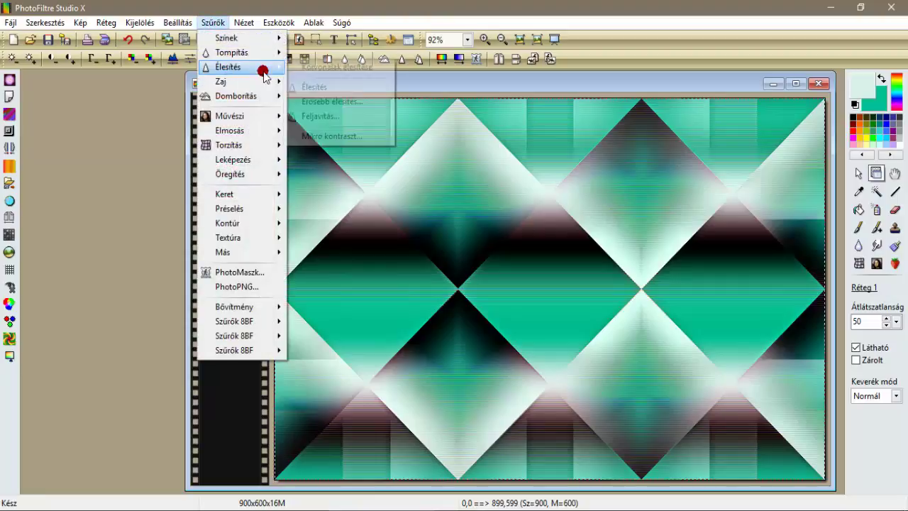
pyautogui.click(298, 136)
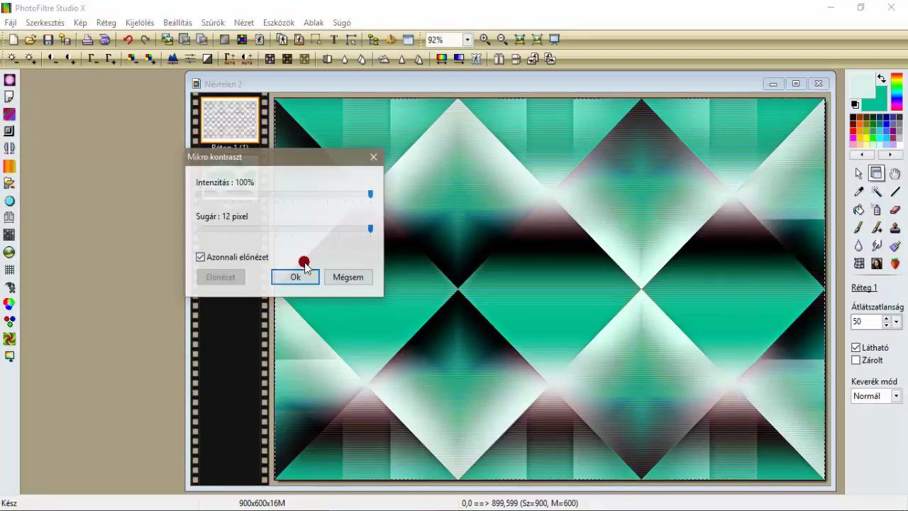
pyautogui.click(294, 277)
# Give Réteg 1 a black drop shadow with X and Y offsets of 5, 50% shadow opacity and radius 25
pyautogui.rightClick(219, 107)
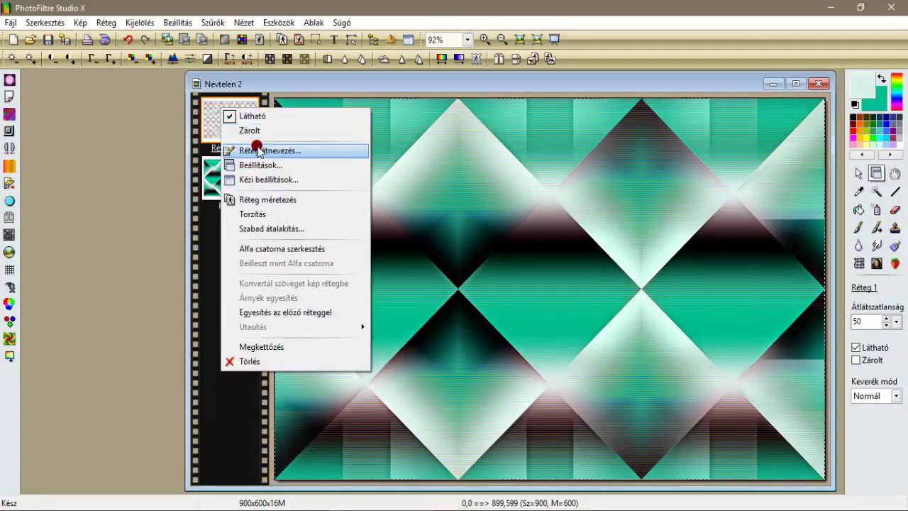
pyautogui.click(239, 166)
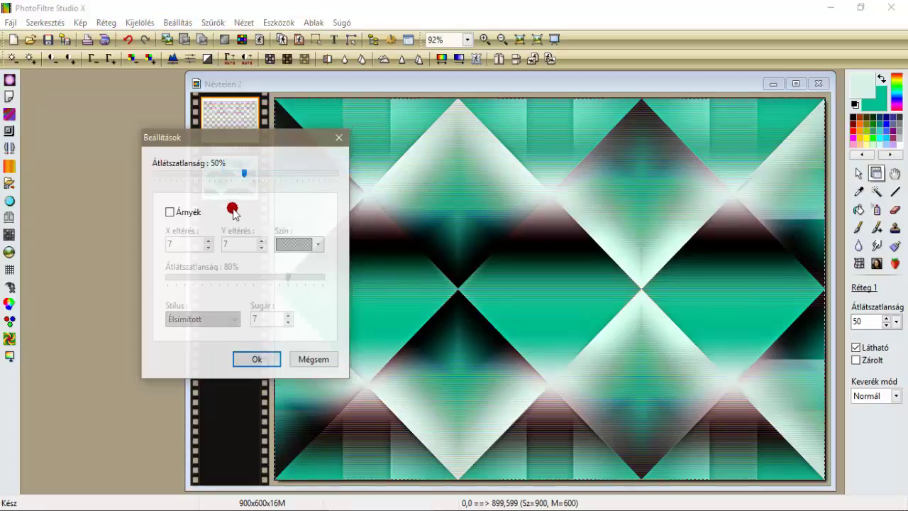
pyautogui.click(170, 212)
pyautogui.moveTo(177, 244); pyautogui.dragTo(159, 246)
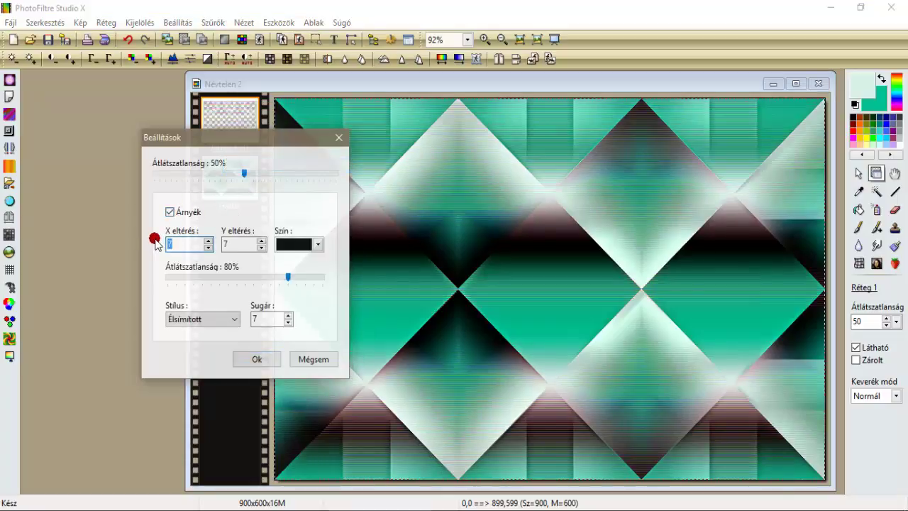
pyautogui.write('5')
pyautogui.moveTo(229, 244); pyautogui.dragTo(218, 244)
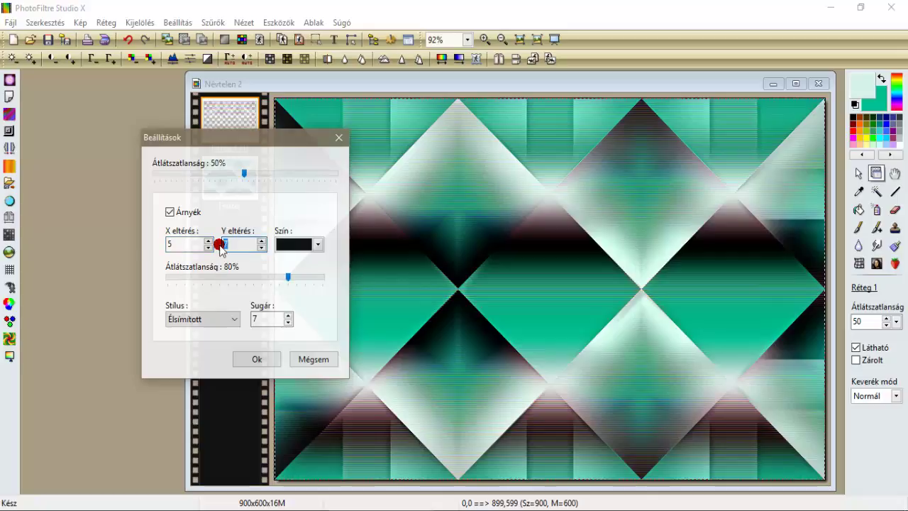
pyautogui.moveTo(288, 277); pyautogui.dragTo(235, 278)
pyautogui.moveTo(258, 330)
pyautogui.mouseDown()
pyautogui.moveTo(253, 316)
pyautogui.moveTo(243, 327)
pyautogui.mouseUp()
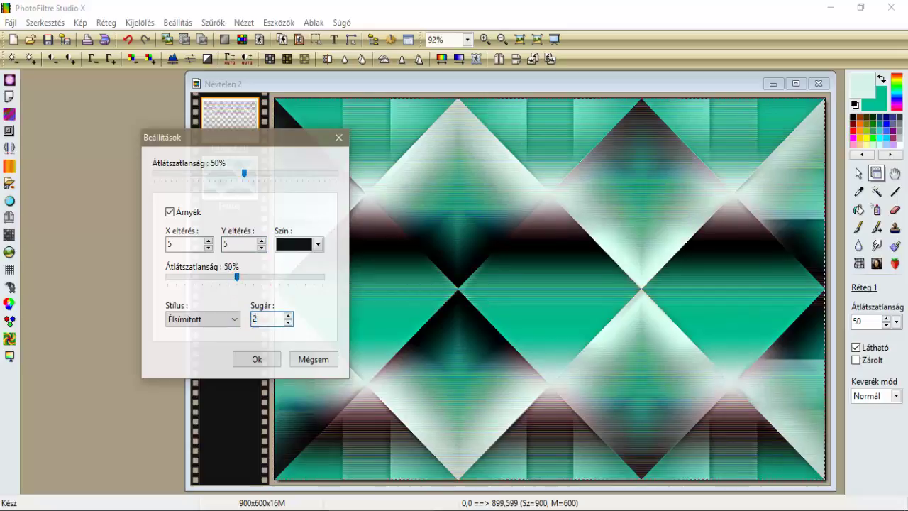
pyautogui.write('25')
pyautogui.click(248, 361)
# Merge the drop shadow into Réteg 1
pyautogui.click(216, 124)
pyautogui.rightClick(216, 124)
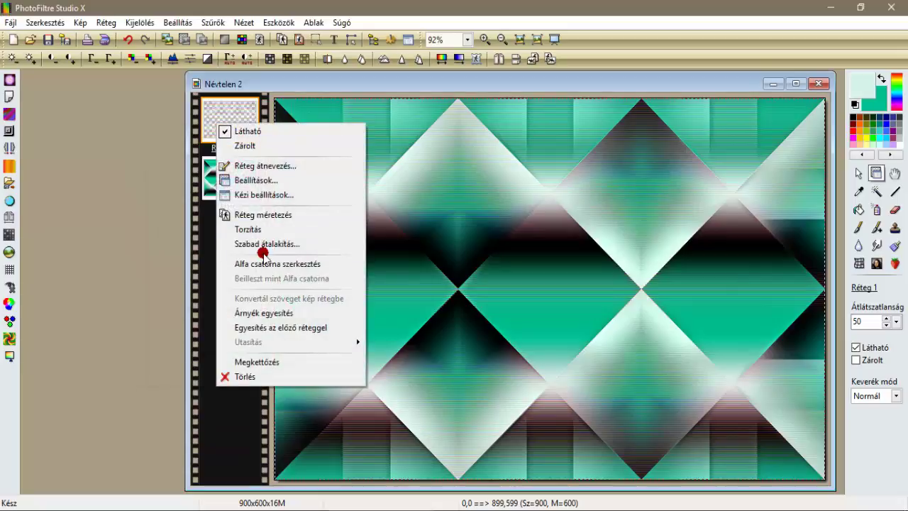
pyautogui.click(256, 314)
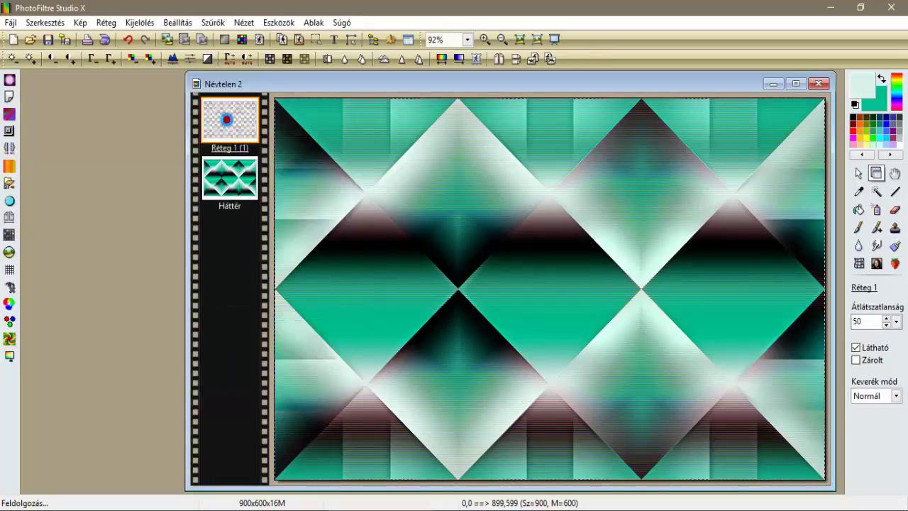
# Add a second shadow to Réteg 1 with X and Y offsets of -5, 50% opacity and radius 25, and merge it into the layer
pyautogui.rightClick(227, 119)
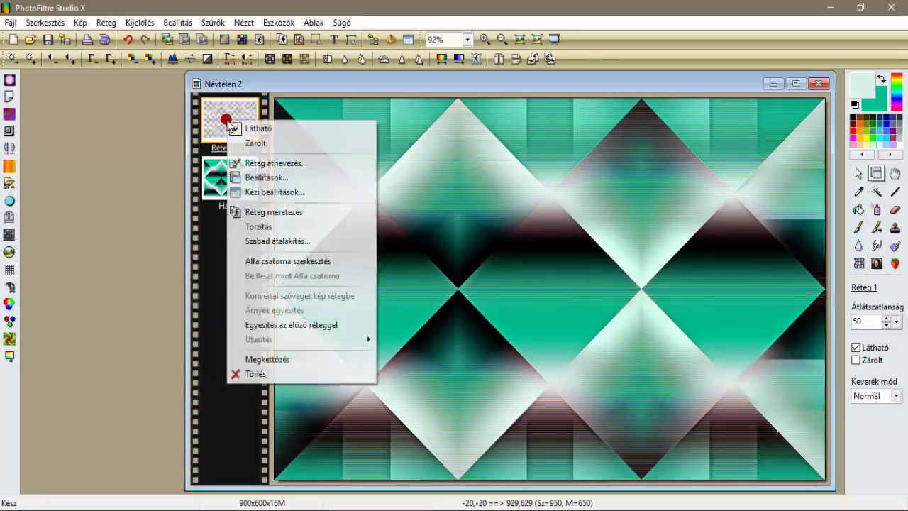
pyautogui.click(266, 178)
pyautogui.click(170, 212)
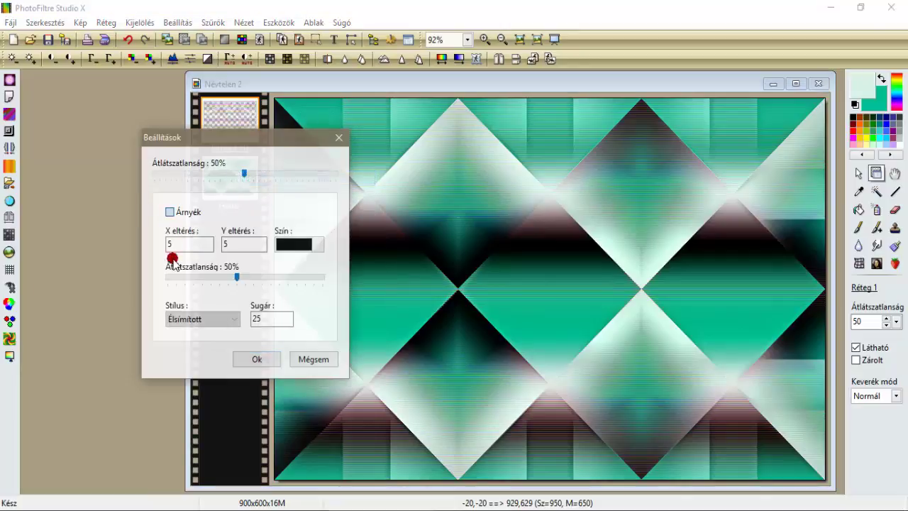
pyautogui.click(168, 245)
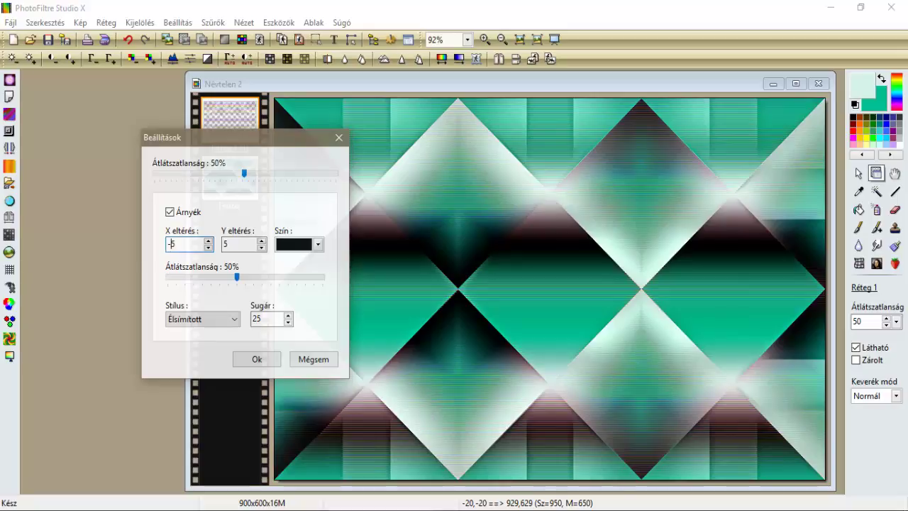
pyautogui.click(218, 243)
pyautogui.write('-')
pyautogui.click(238, 359)
pyautogui.rightClick(234, 126)
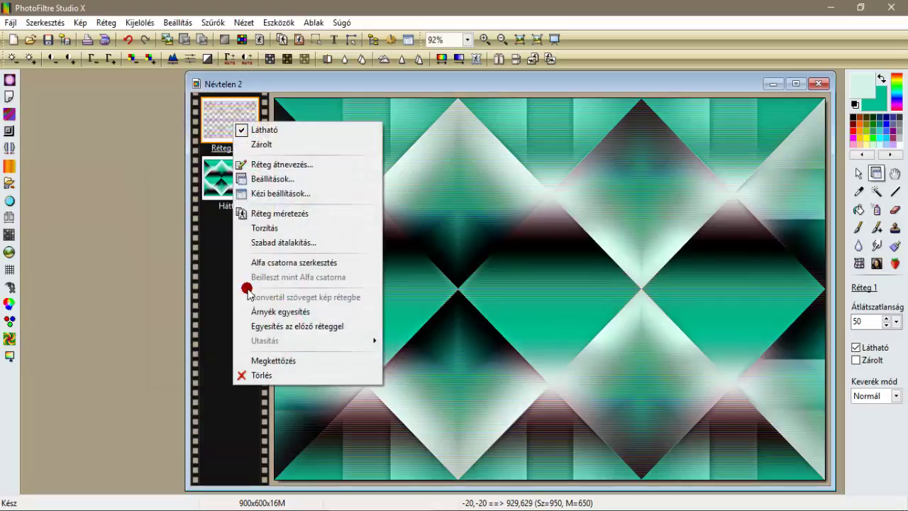
pyautogui.click(251, 308)
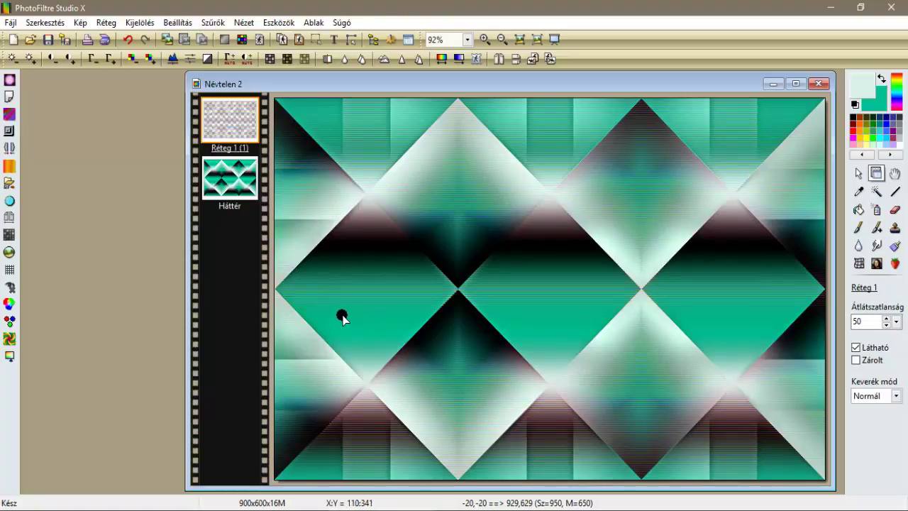
# Select a right-pointing triangle about 301 × 600 pixels along the image's left edge and duplicate its contents onto a new layer
pyautogui.click(858, 174)
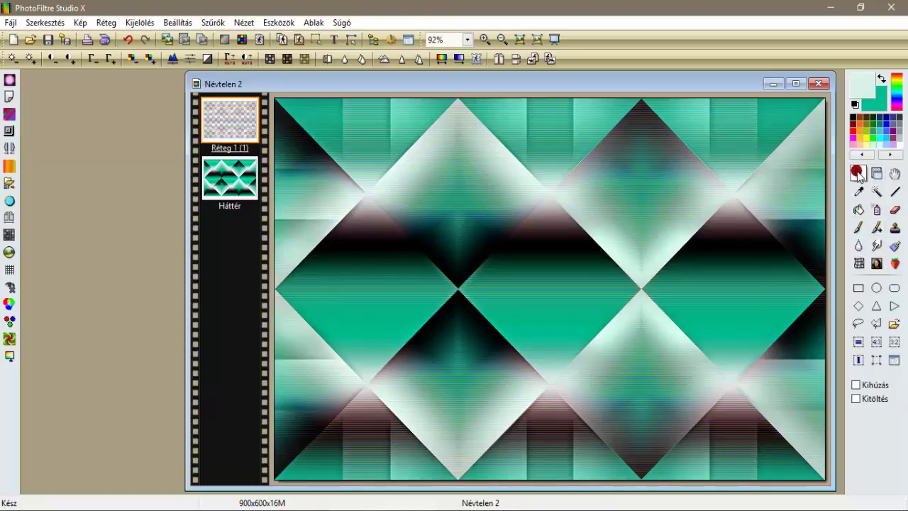
pyautogui.click(896, 305)
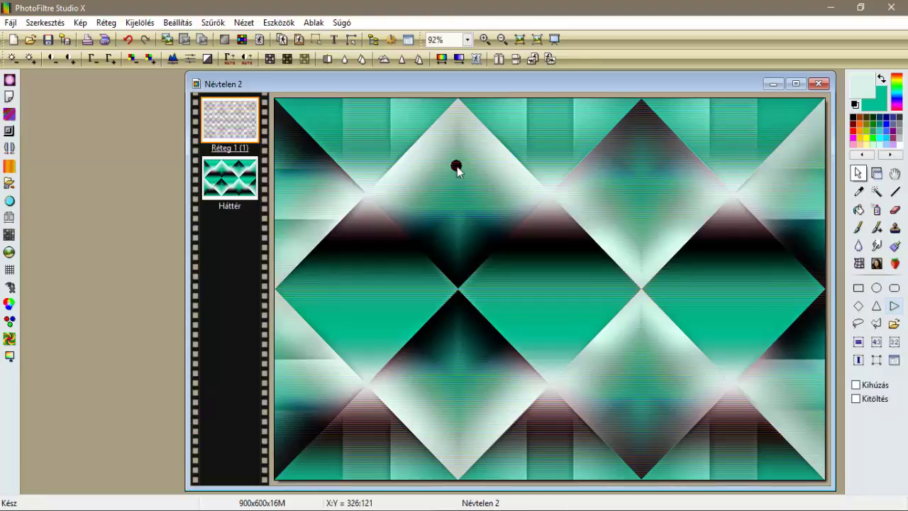
pyautogui.click(271, 99)
pyautogui.moveTo(272, 97); pyautogui.dragTo(458, 487)
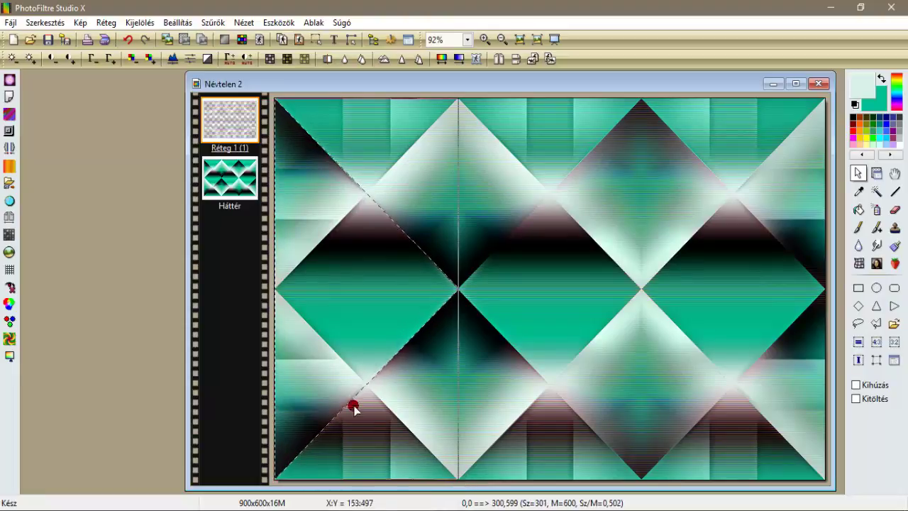
pyautogui.rightClick(289, 282)
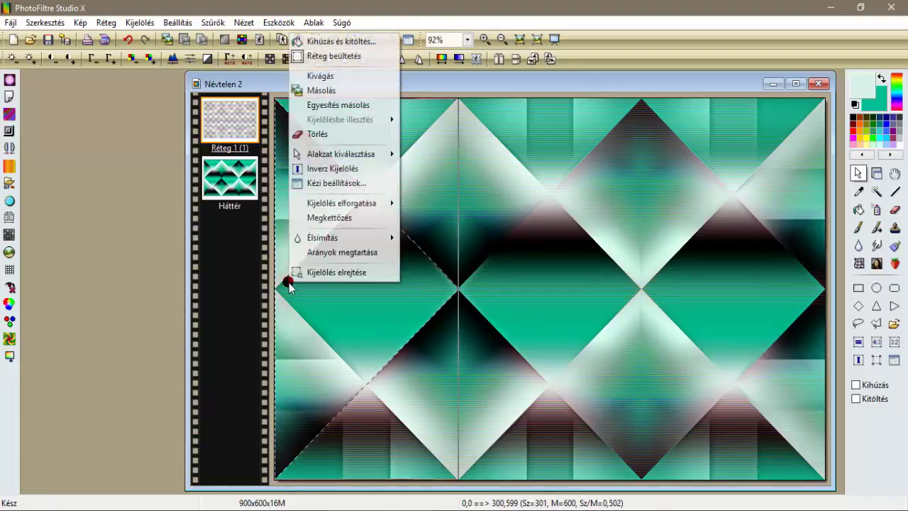
pyautogui.click(316, 218)
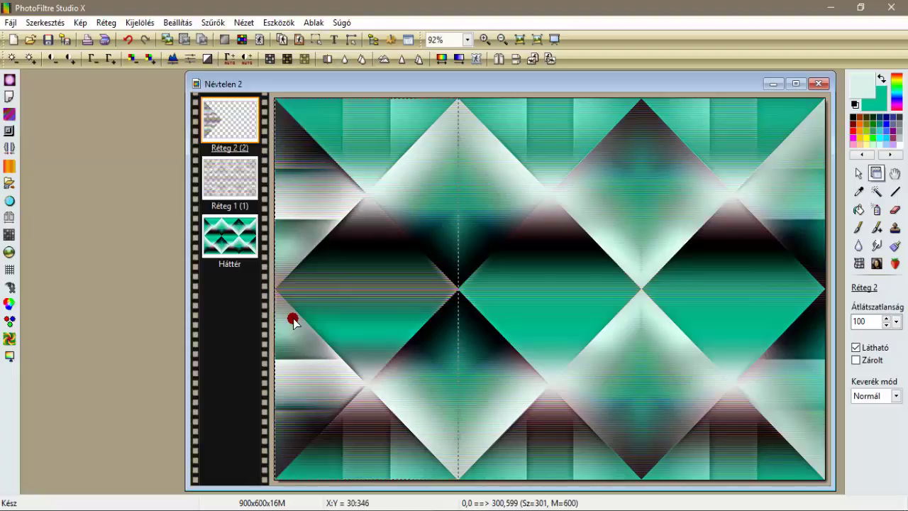
# Duplicate the triangle layer Réteg 2 and flip the copy horizontally
pyautogui.rightClick(235, 119)
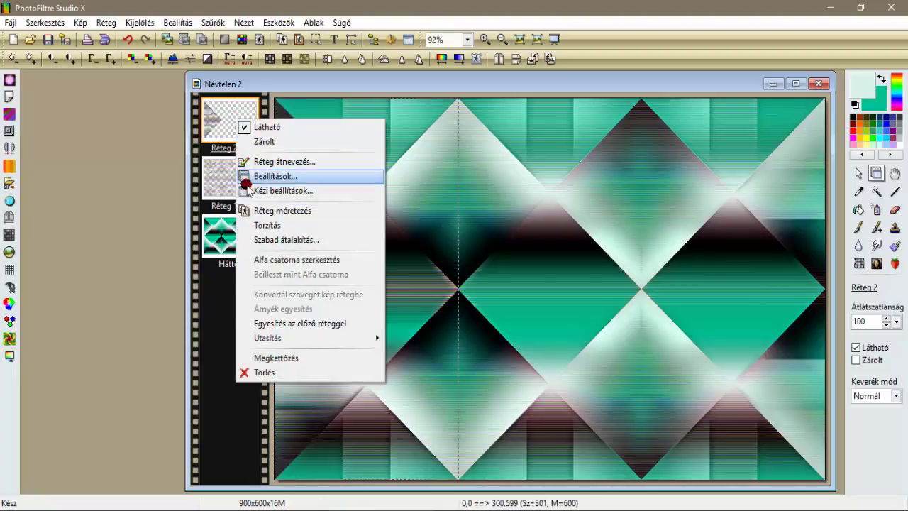
pyautogui.click(293, 357)
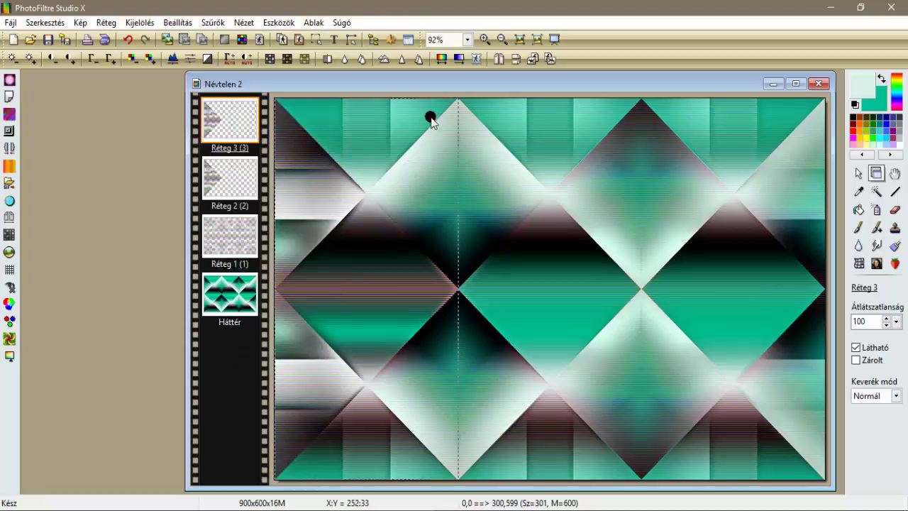
pyautogui.click(500, 62)
# Align the flipped triangle layer Réteg 3 to the image's top-right corner and merge it with the layer below
pyautogui.rightClick(425, 185)
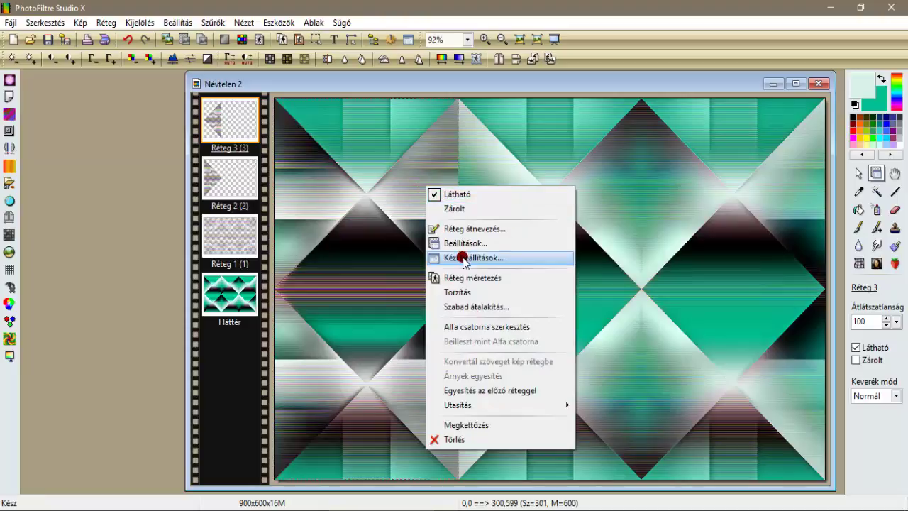
pyautogui.click(462, 258)
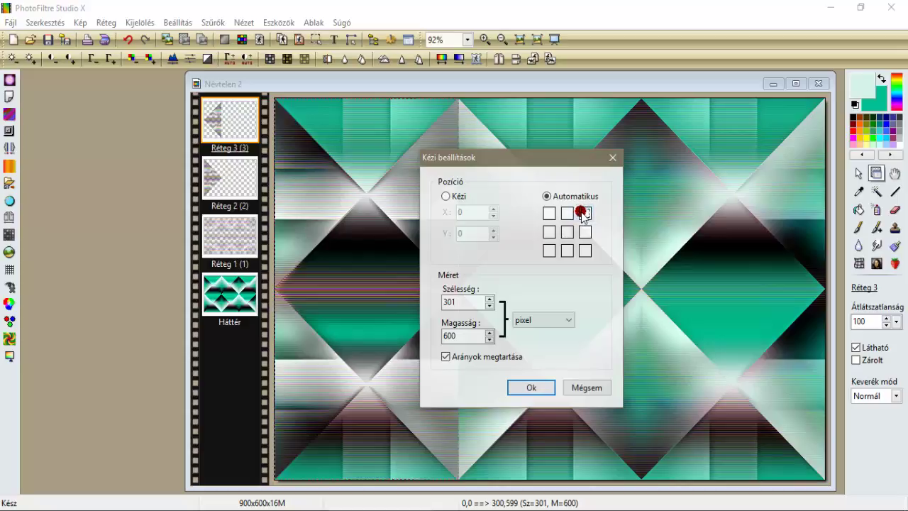
pyautogui.click(543, 386)
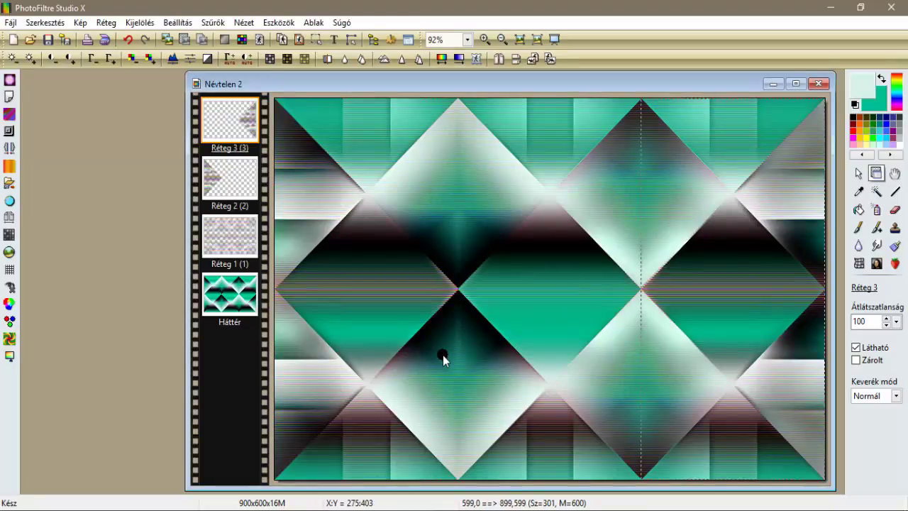
pyautogui.rightClick(217, 115)
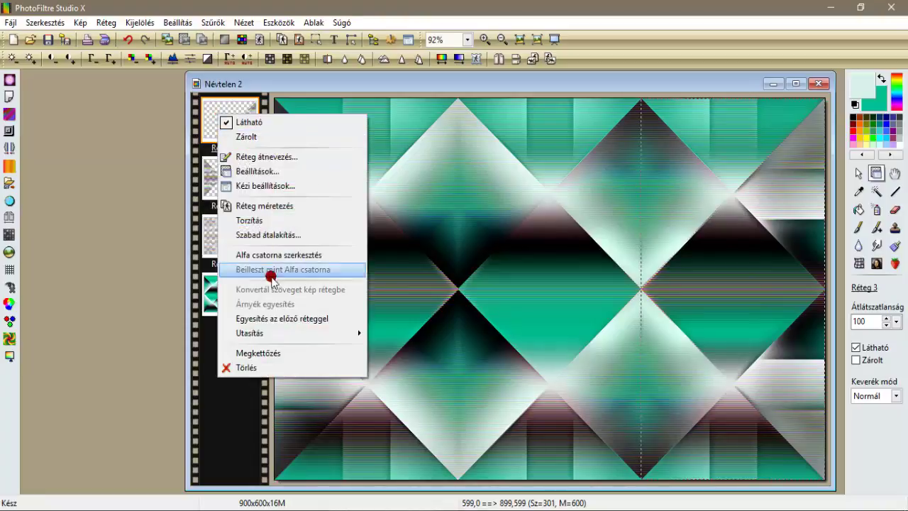
pyautogui.click(288, 318)
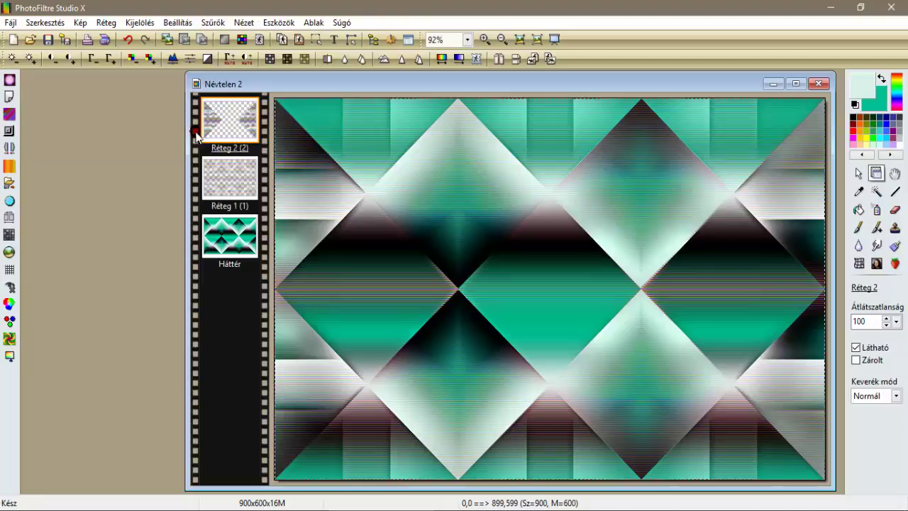
# Add a new transparent 900 × 600 pixel layer and fill it with the pale mint foreground colour
pyautogui.click(113, 23)
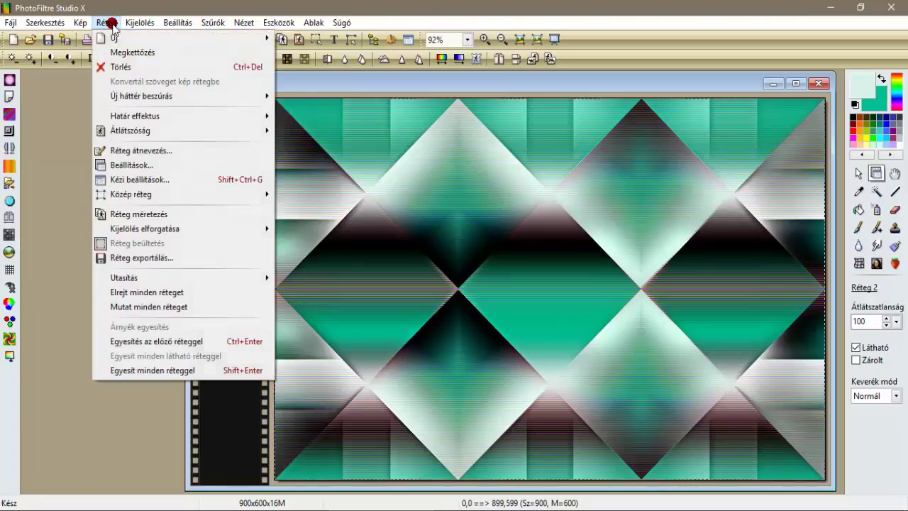
pyautogui.moveTo(117, 36)
pyautogui.click(301, 38)
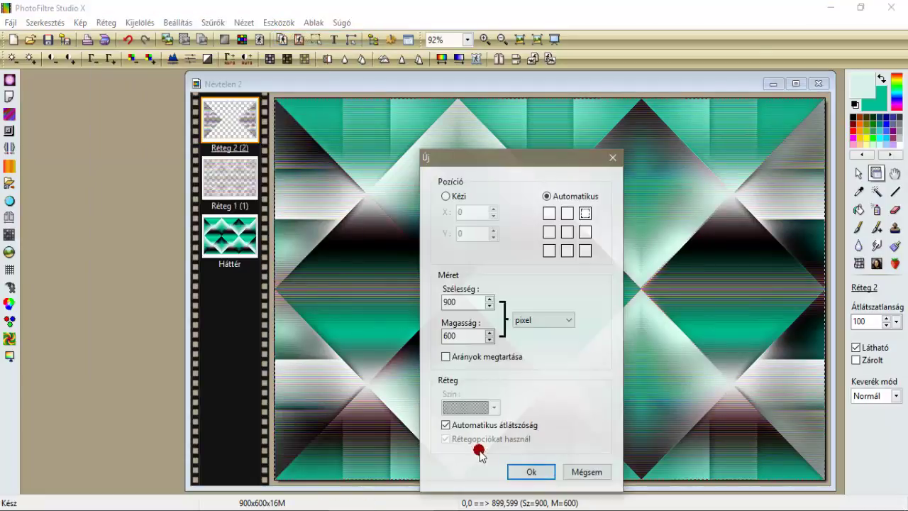
pyautogui.click(532, 471)
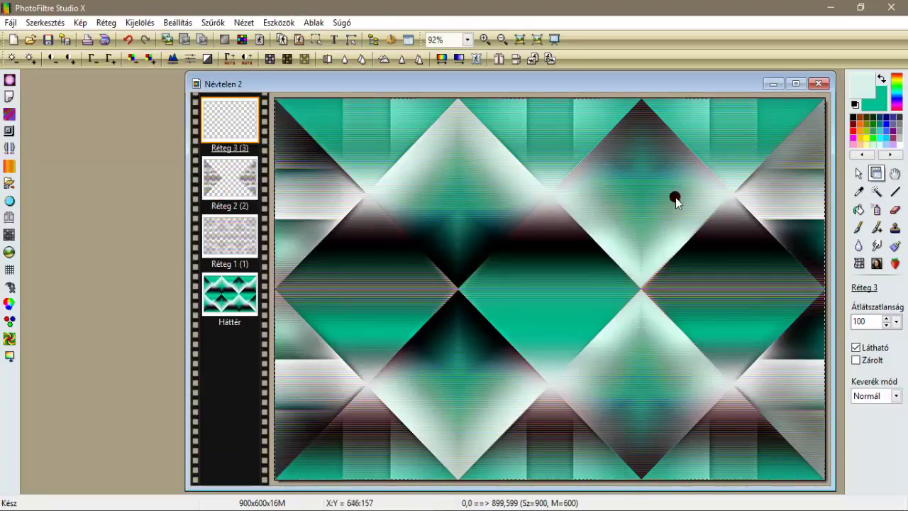
pyautogui.click(858, 210)
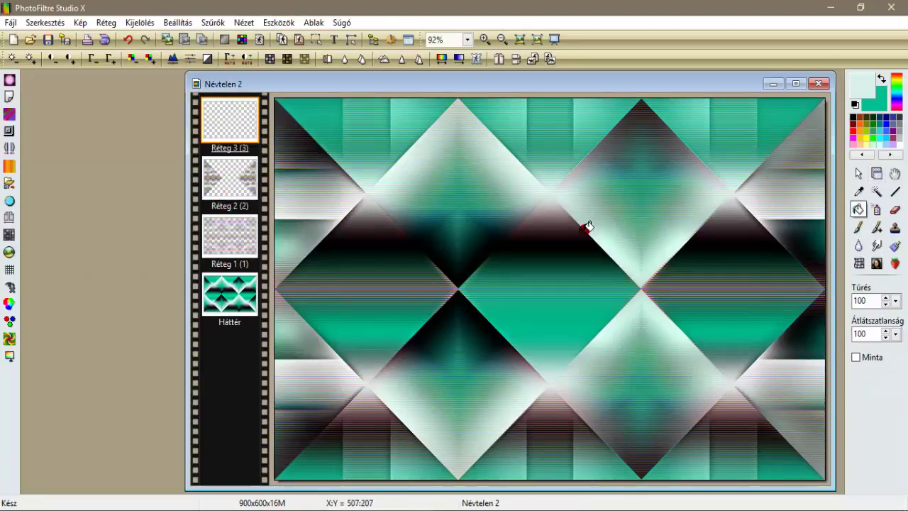
pyautogui.click(586, 228)
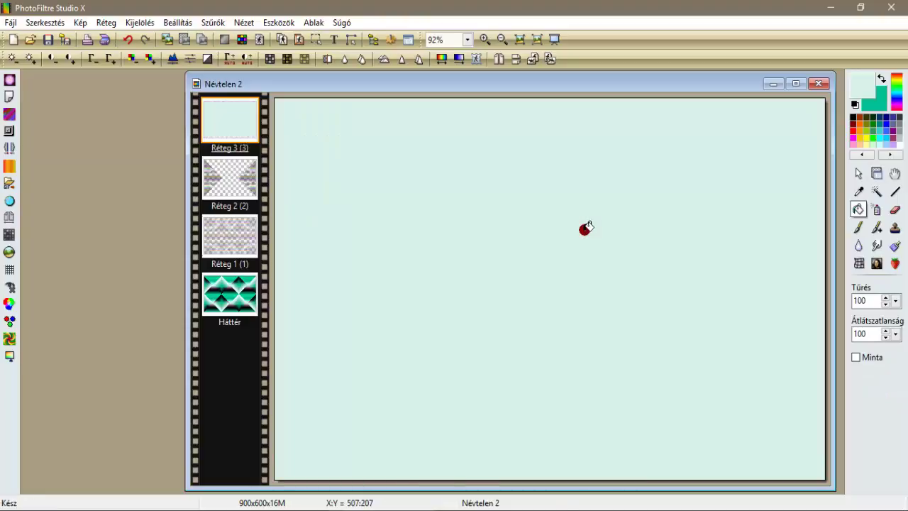
# Apply the inverted mask Csíkos 3.jpg to Réteg 3 with PhotoMaszk, stretched, at 100% opacity in transparency mode
pyautogui.click(477, 59)
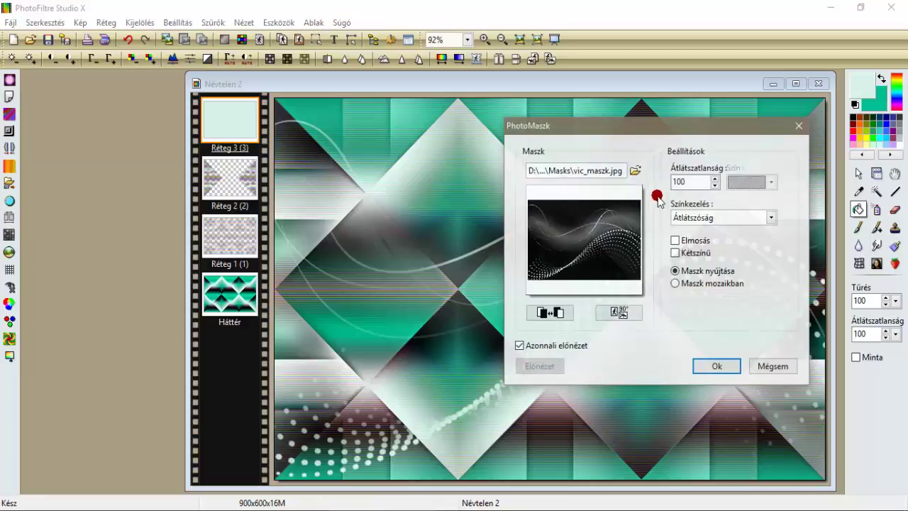
pyautogui.click(634, 171)
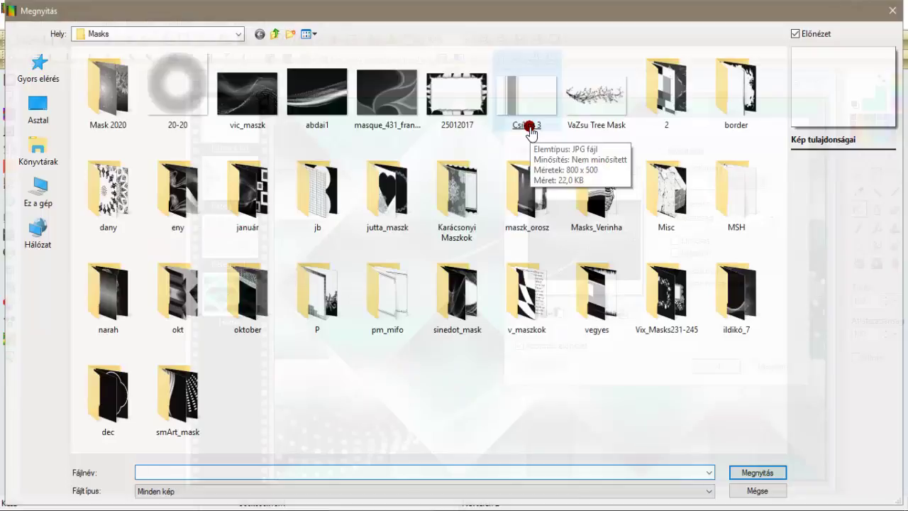
pyautogui.doubleClick(530, 130)
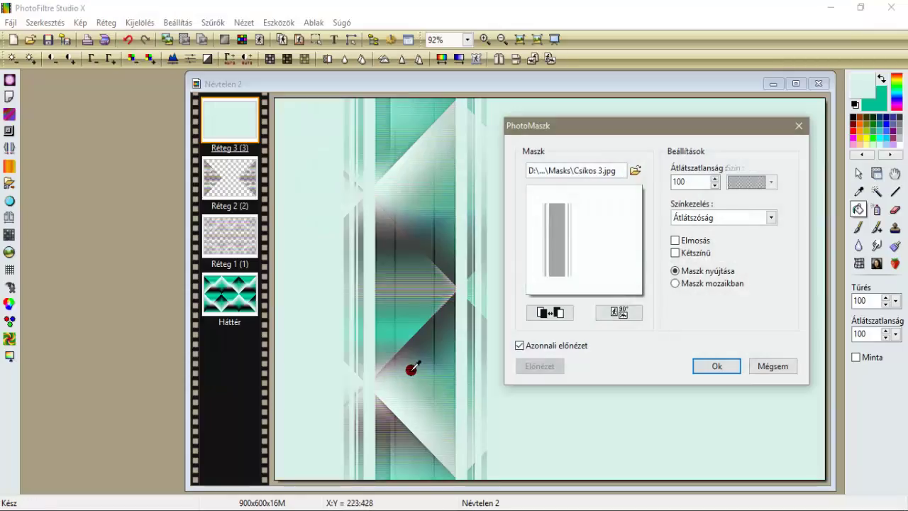
pyautogui.click(561, 313)
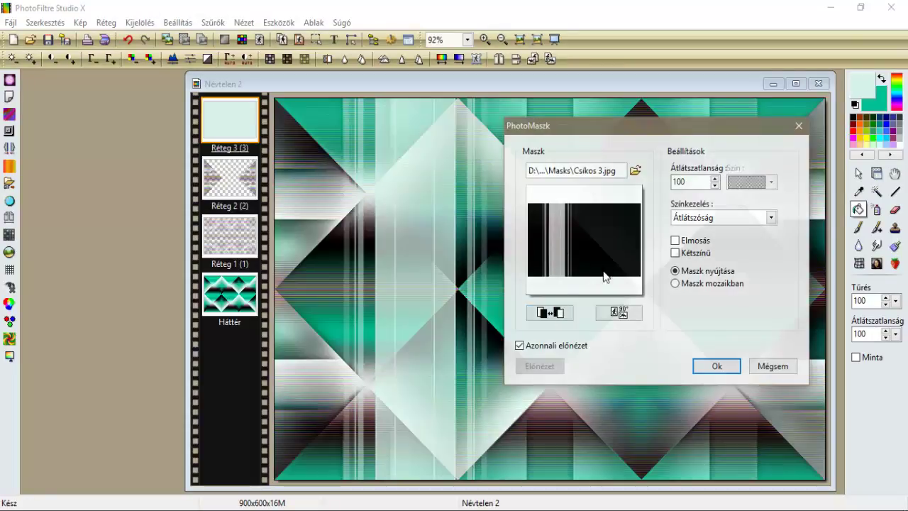
pyautogui.click(714, 366)
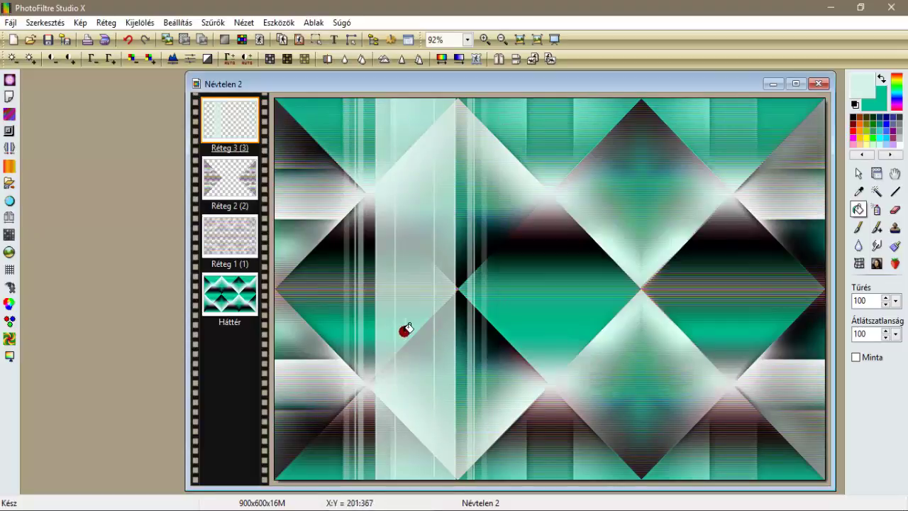
# Apply the Filters Unlimited 2.0 effect Tramages, Tow The Line, to Réteg 3 with control values 80, 54, 48 and 9
pyautogui.click(629, 317)
pyautogui.click(372, 323)
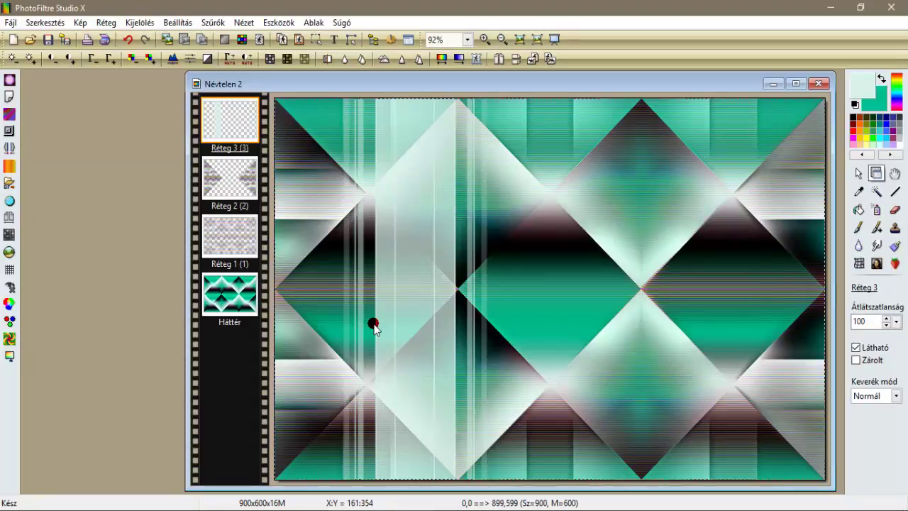
pyautogui.moveTo(374, 325); pyautogui.dragTo(392, 324)
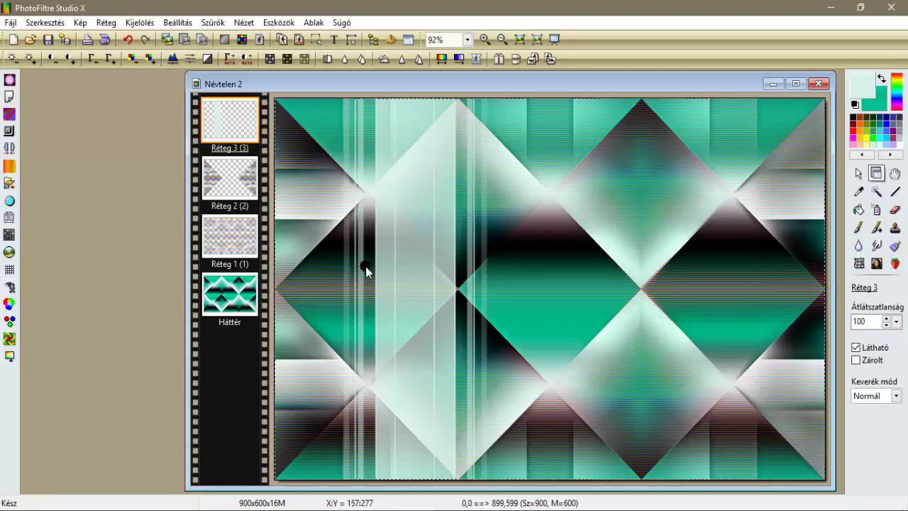
pyautogui.click(214, 26)
pyautogui.moveTo(245, 321)
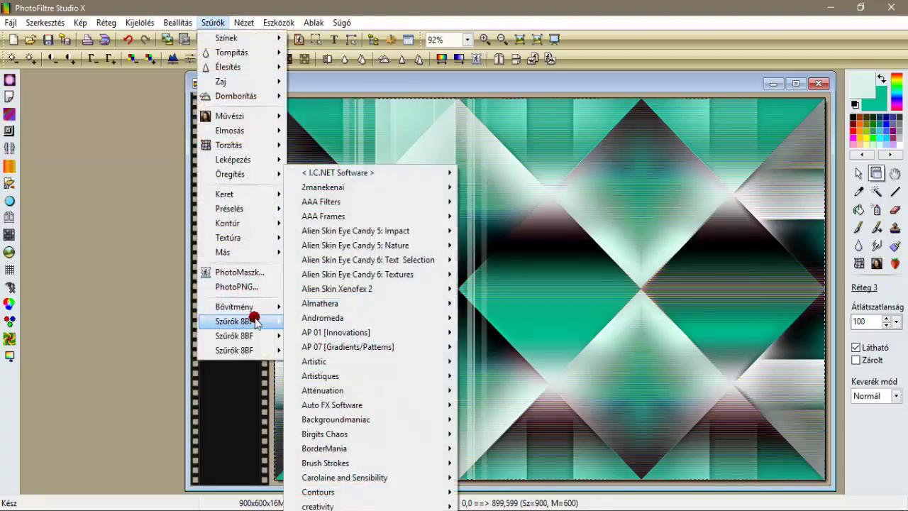
pyautogui.moveTo(391, 172)
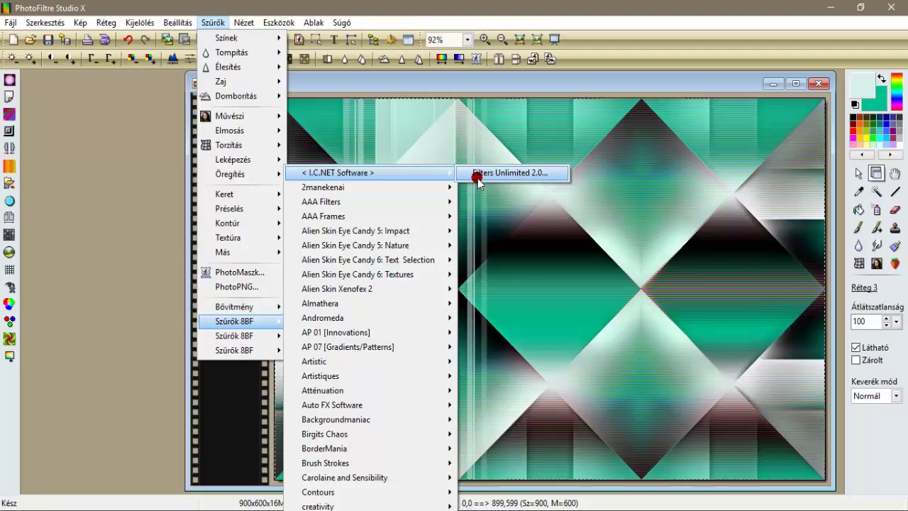
pyautogui.click(474, 175)
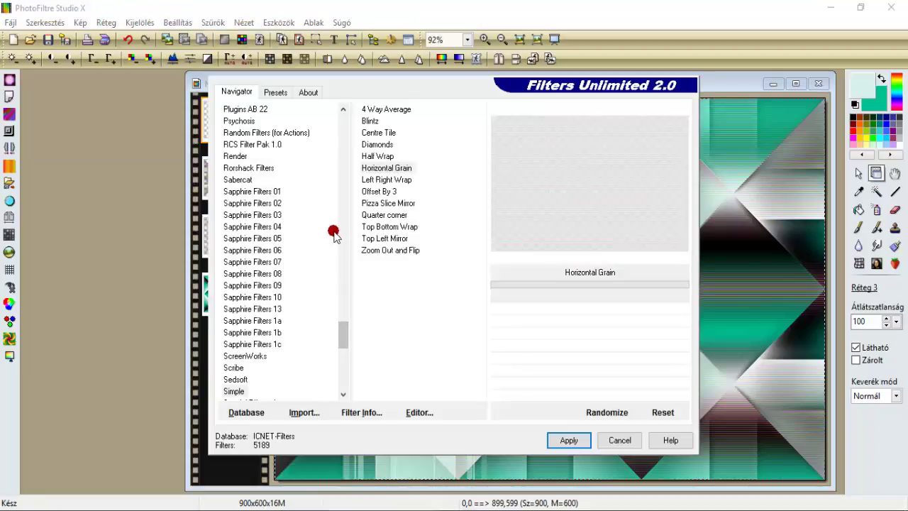
pyautogui.moveTo(338, 334); pyautogui.dragTo(243, 358)
pyautogui.click(244, 356)
pyautogui.moveTo(478, 290); pyautogui.dragTo(503, 405)
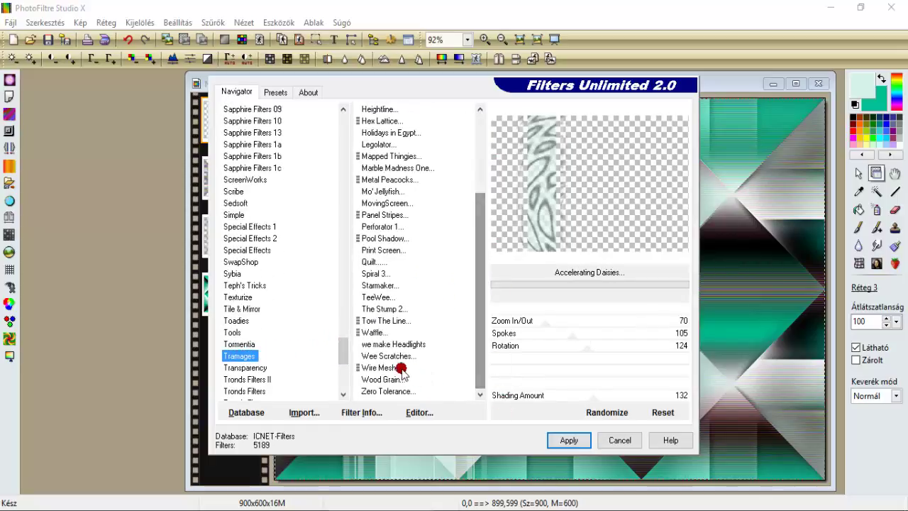
pyautogui.click(380, 320)
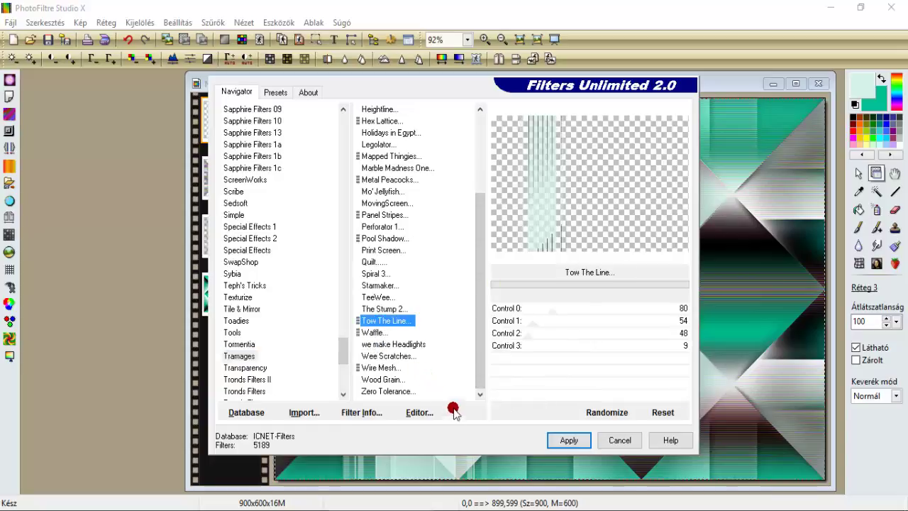
pyautogui.click(562, 442)
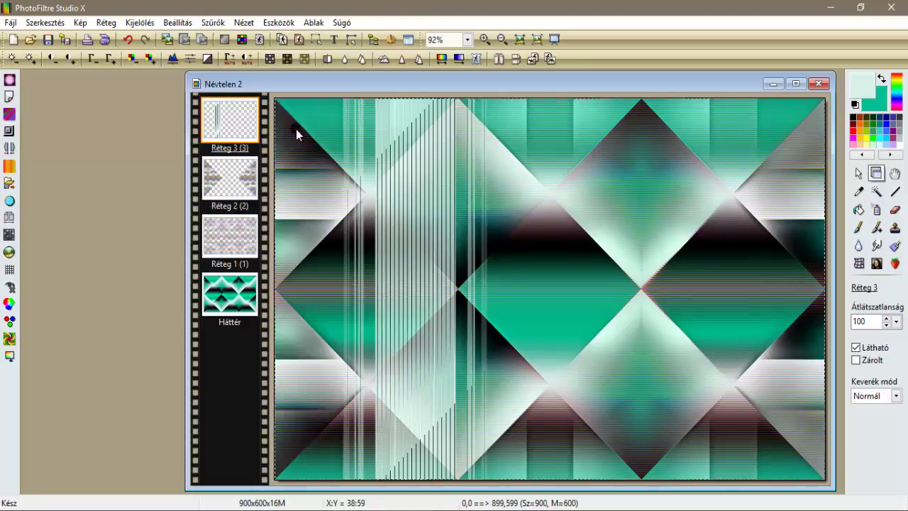
# Apply a sharpening filter to the striped layer Réteg 3
pyautogui.click(213, 23)
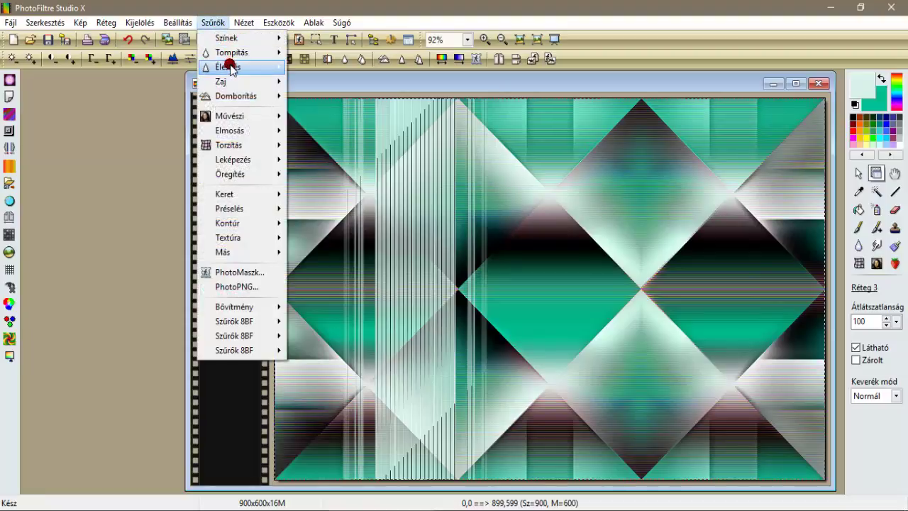
pyautogui.moveTo(229, 66)
pyautogui.click(312, 136)
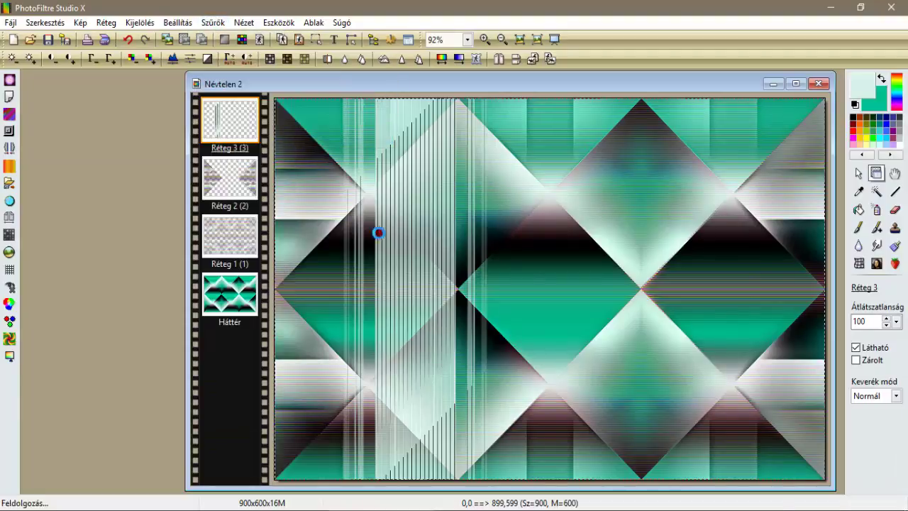
pyautogui.click(295, 276)
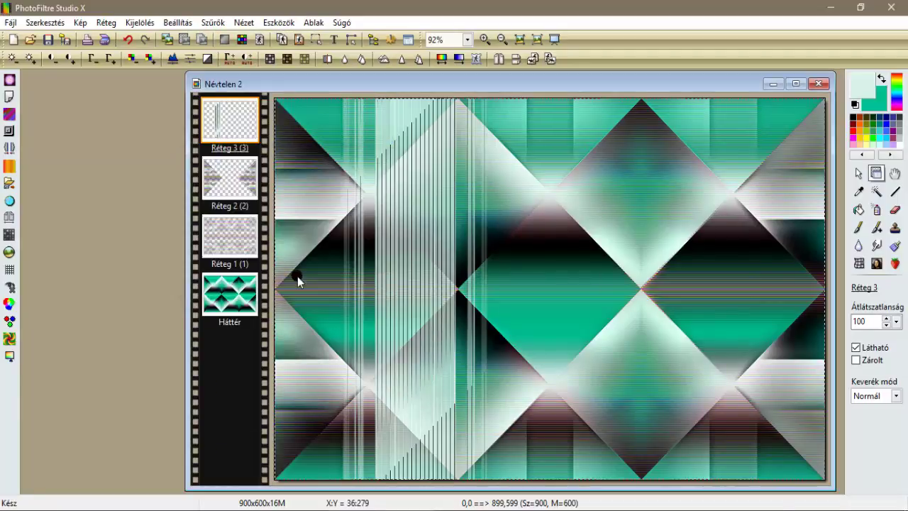
pyautogui.moveTo(389, 288); pyautogui.dragTo(399, 292)
# Add a shadow to Réteg 3 with X and Y offsets of 5, 50% opacity and radius 25, and merge it into the layer
pyautogui.rightClick(239, 125)
pyautogui.click(265, 183)
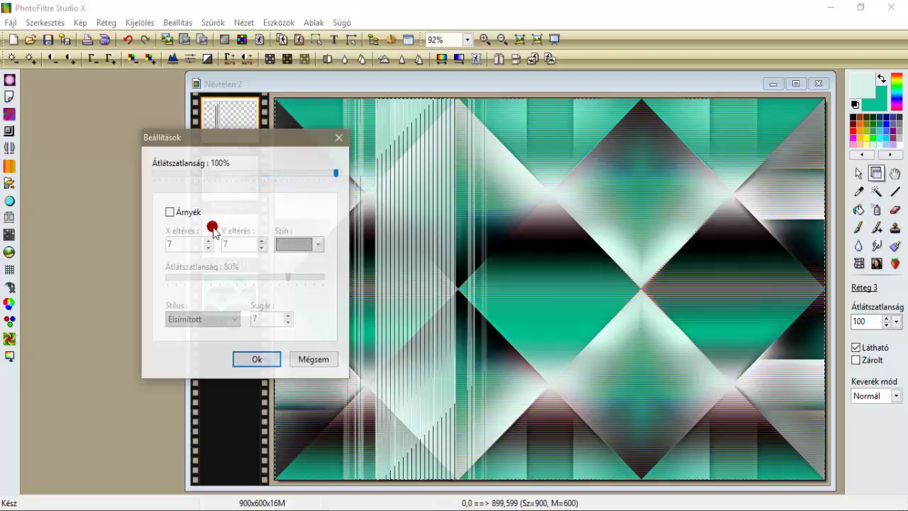
pyautogui.click(169, 211)
pyautogui.doubleClick(182, 247)
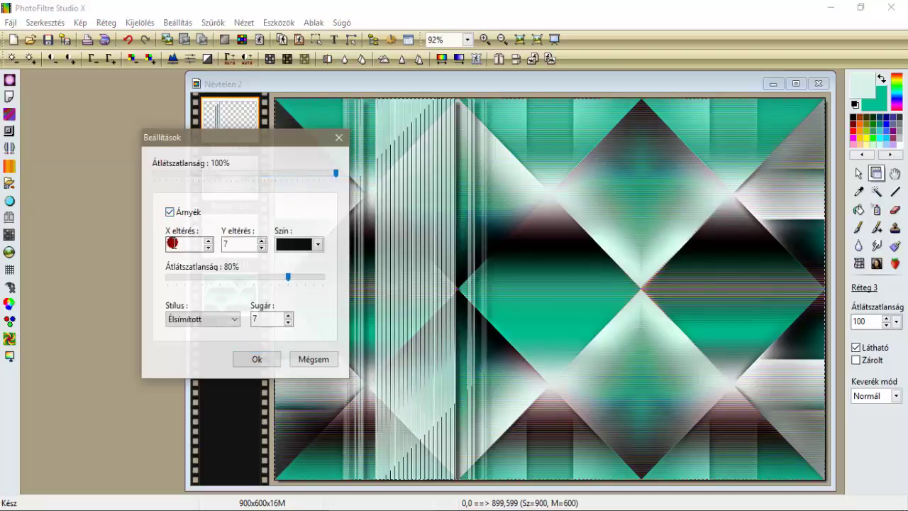
pyautogui.write('5')
pyautogui.doubleClick(230, 244)
pyautogui.write('5')
pyautogui.moveTo(285, 278); pyautogui.dragTo(237, 279)
pyautogui.doubleClick(255, 320)
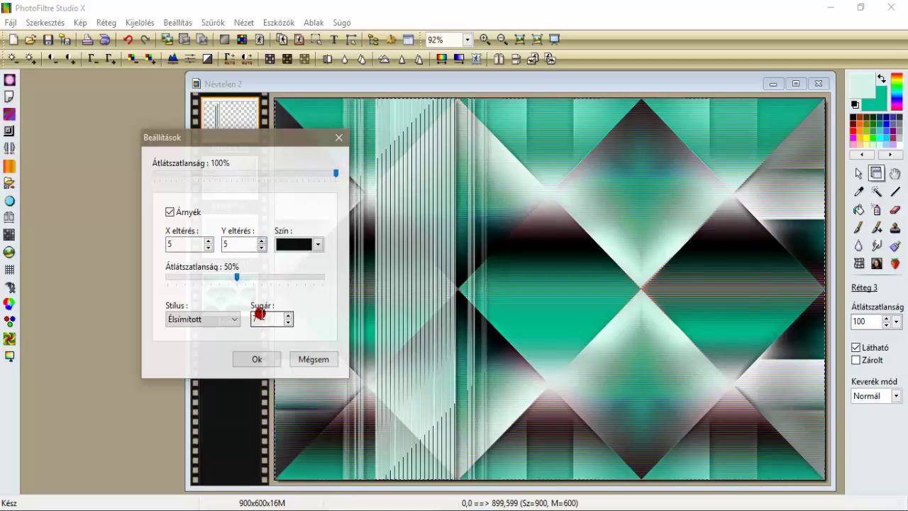
pyautogui.write('25')
pyautogui.click(252, 359)
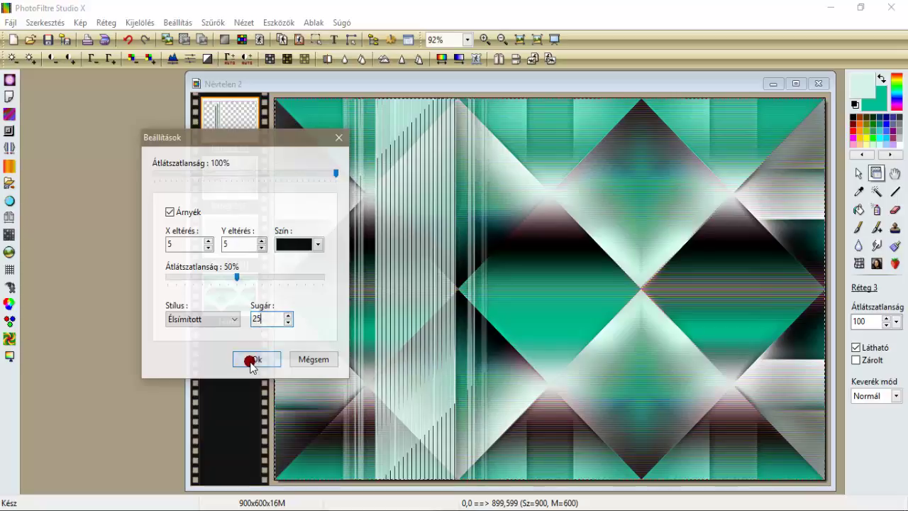
pyautogui.rightClick(235, 126)
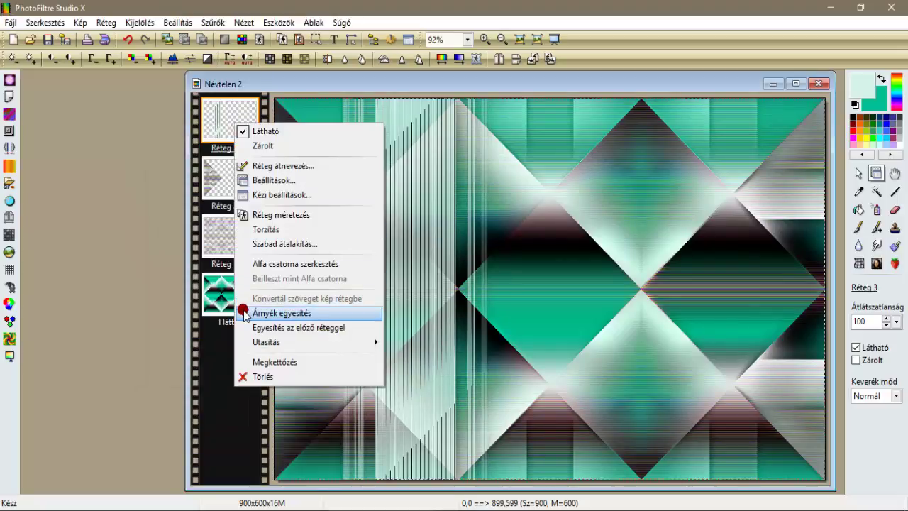
pyautogui.click(244, 310)
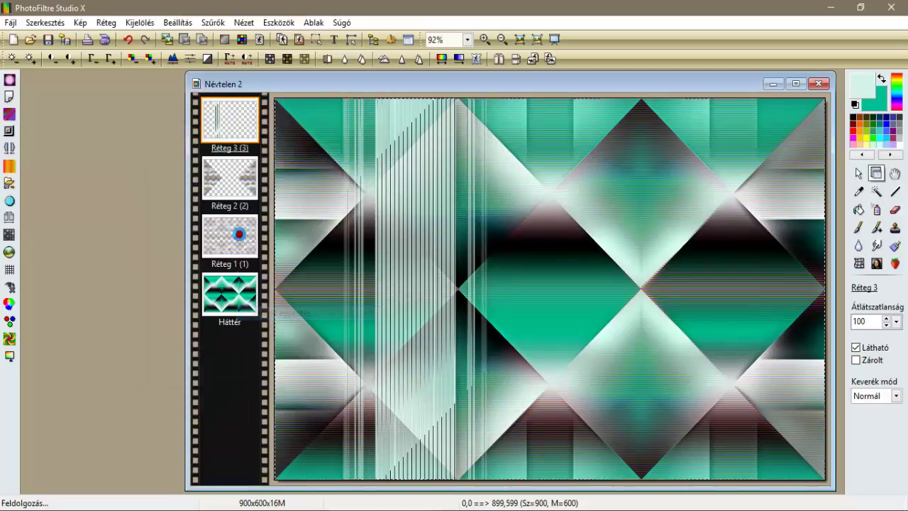
# Add a second shadow to Réteg 3 with X and Y offsets of -5, keeping 50% opacity and radius 25
pyautogui.rightClick(228, 126)
pyautogui.click(243, 185)
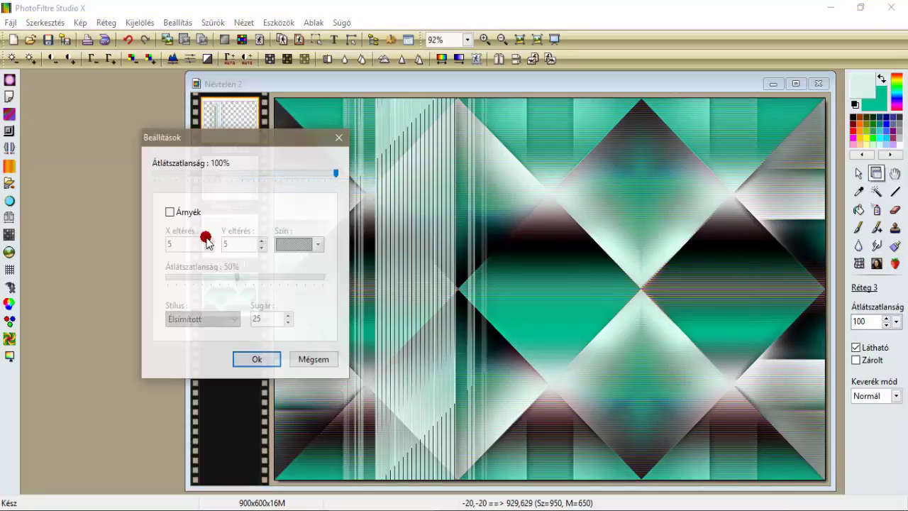
pyautogui.click(169, 211)
pyautogui.click(168, 245)
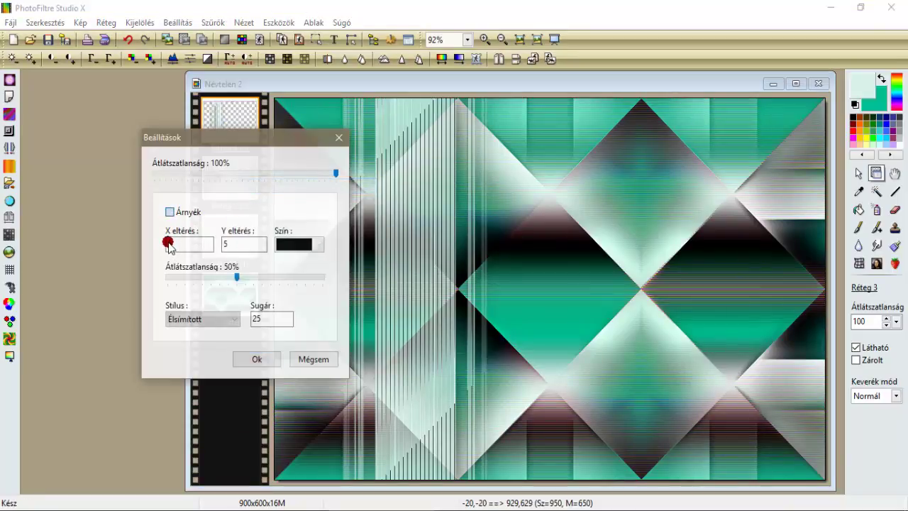
pyautogui.click(190, 246)
pyautogui.write('-')
pyautogui.click(225, 244)
pyautogui.write('-')
pyautogui.click(241, 358)
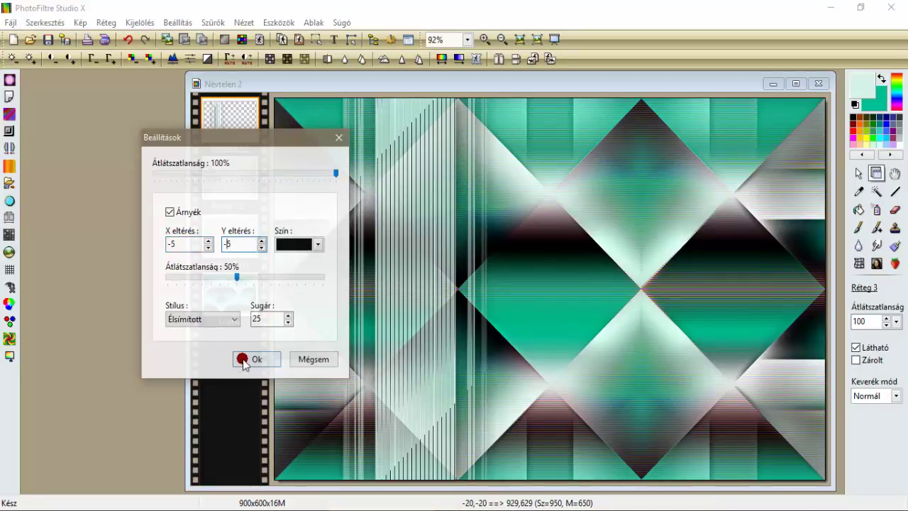
# Merge the second shadow into Réteg 3 and position the striped layer manually at X -125, Y -50
pyautogui.rightClick(245, 130)
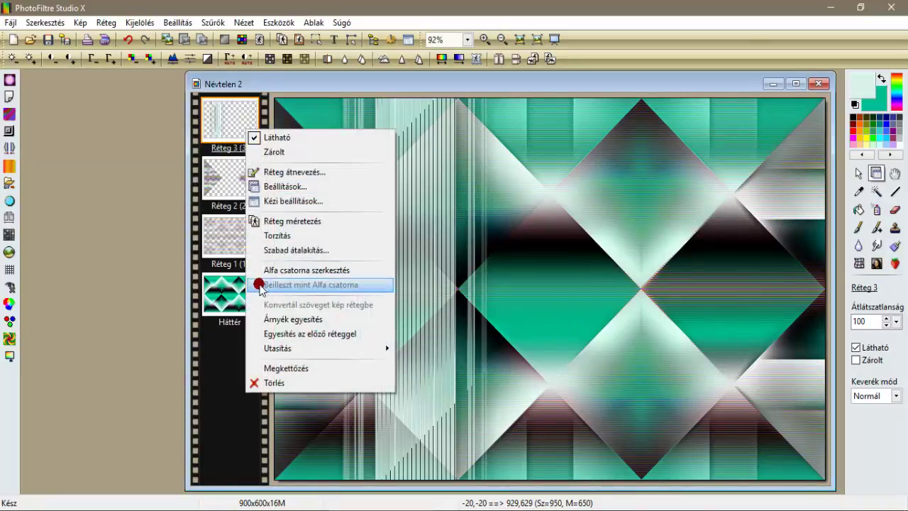
pyautogui.click(261, 319)
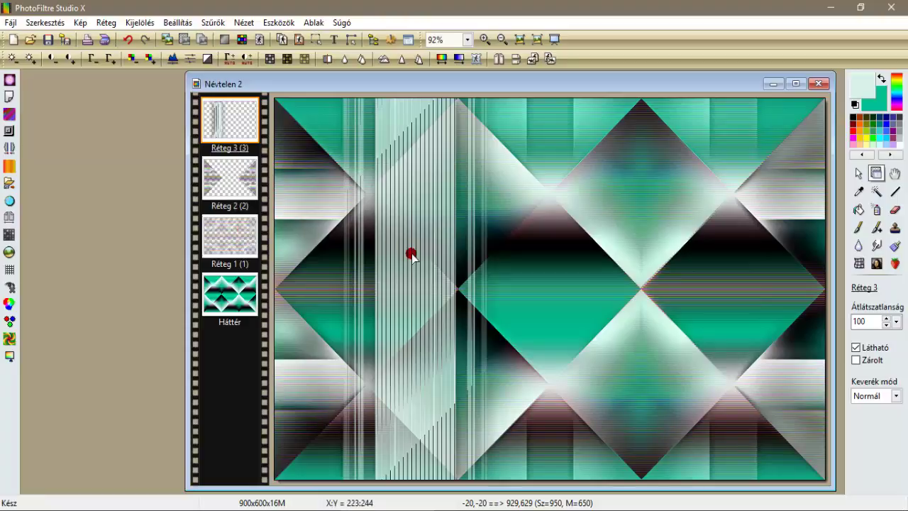
pyautogui.moveTo(412, 254); pyautogui.dragTo(370, 253)
pyautogui.rightClick(371, 253)
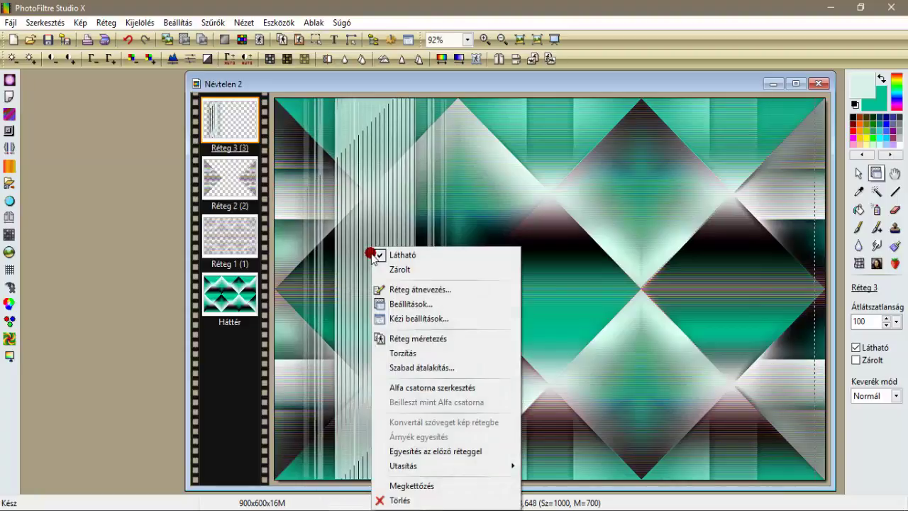
pyautogui.click(406, 319)
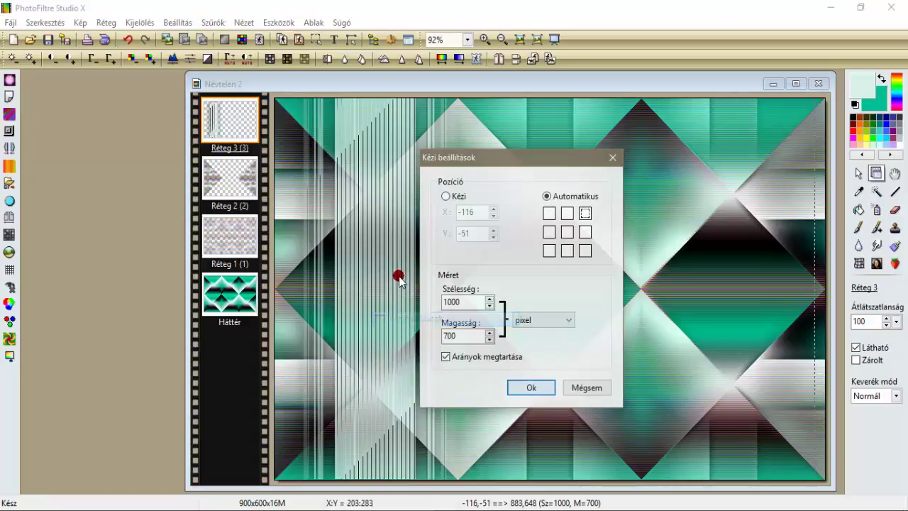
pyautogui.click(446, 196)
pyautogui.click(466, 213)
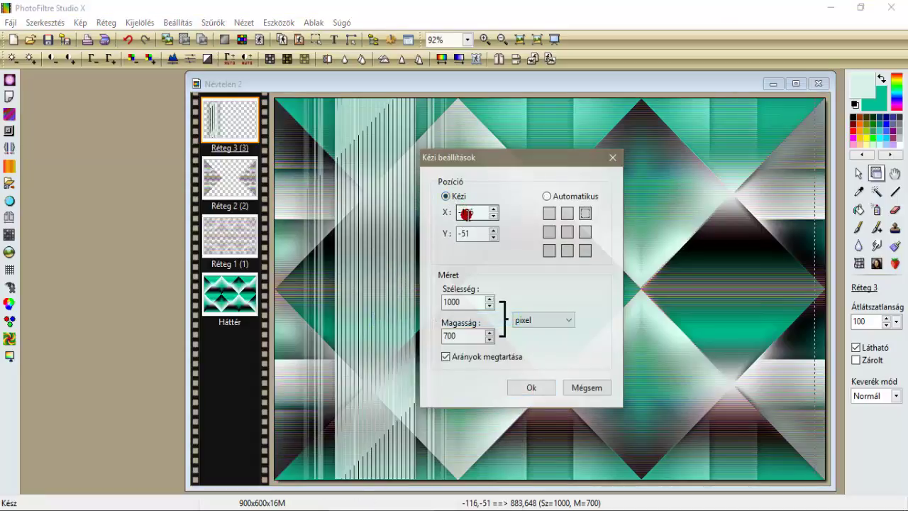
pyautogui.moveTo(464, 212); pyautogui.dragTo(475, 215)
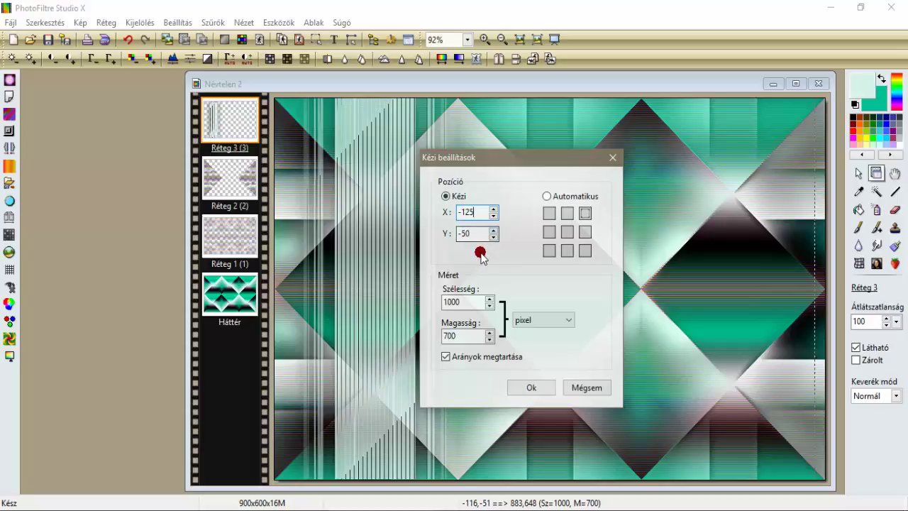
pyautogui.click(537, 385)
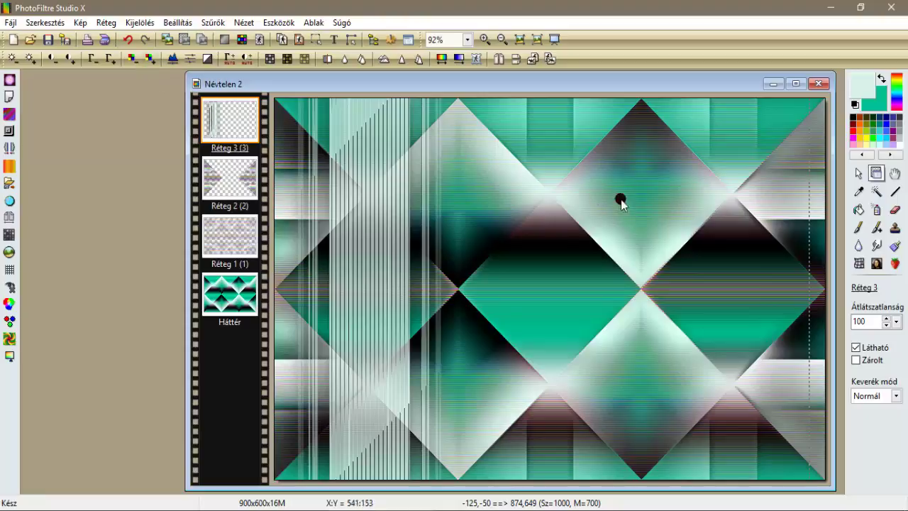
# Select the rectangle from the striped band's right edge to the image's lower-right corner, at X 219, Y 0, sized 681 × 600 pixels
pyautogui.click(857, 174)
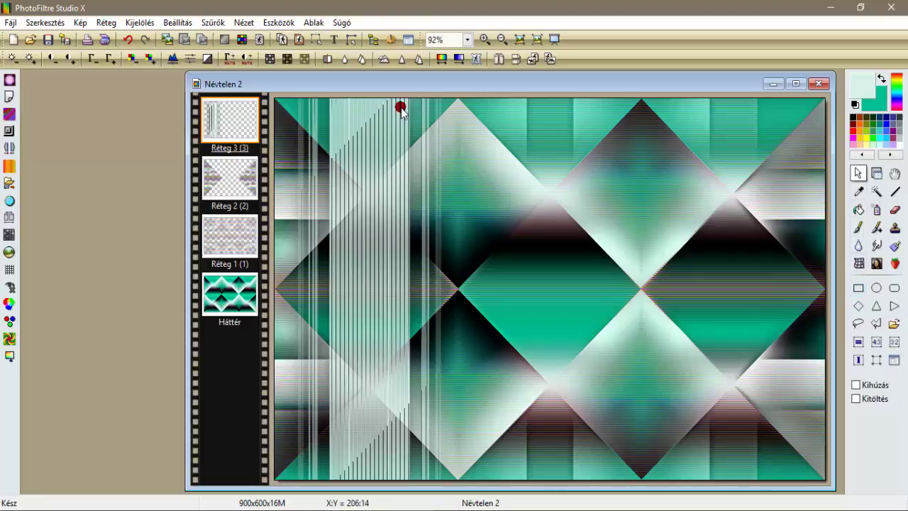
pyautogui.moveTo(409, 98); pyautogui.dragTo(827, 484)
pyautogui.rightClick(512, 141)
pyautogui.click(569, 291)
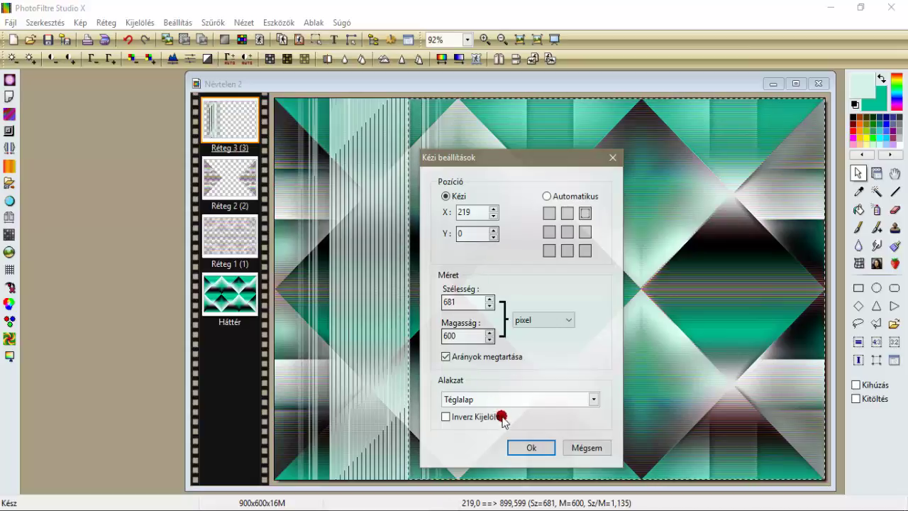
pyautogui.click(514, 444)
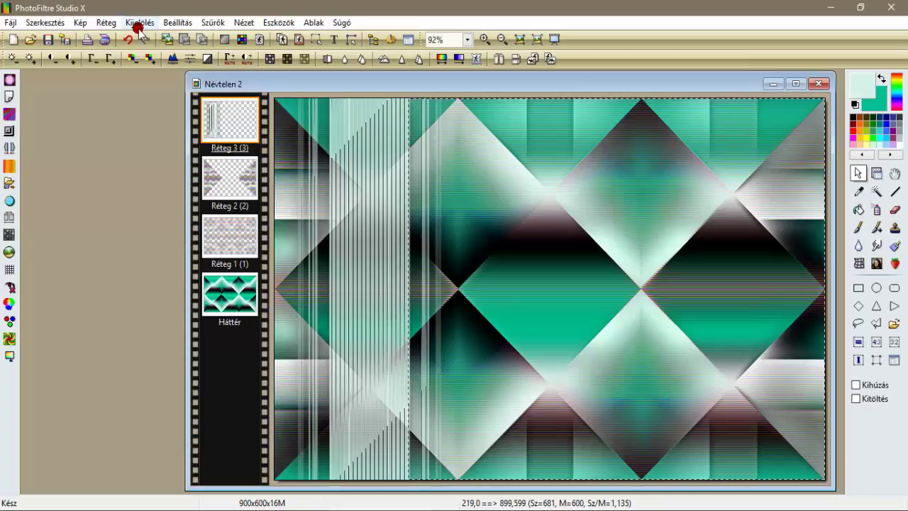
# Create a new empty layer over the selection and fill the selected area with green
pyautogui.click(105, 23)
pyautogui.moveTo(108, 39)
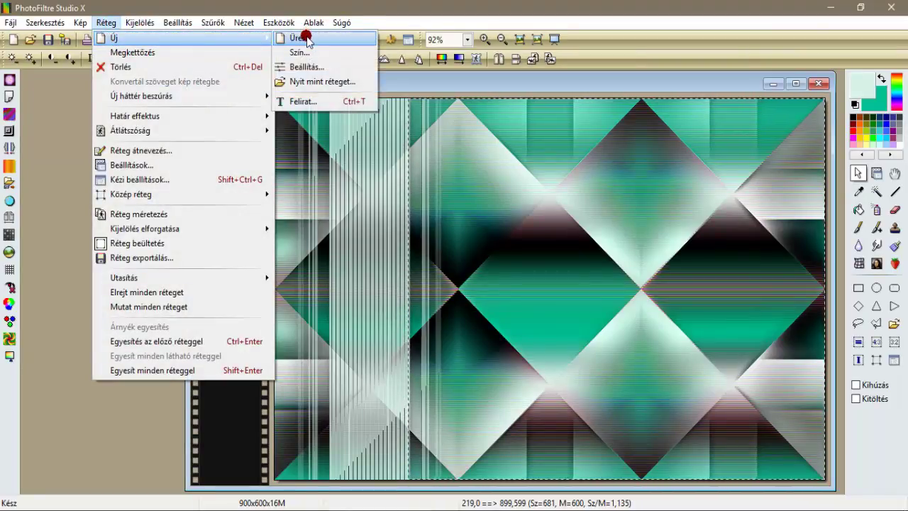
pyautogui.click(305, 37)
pyautogui.click(533, 472)
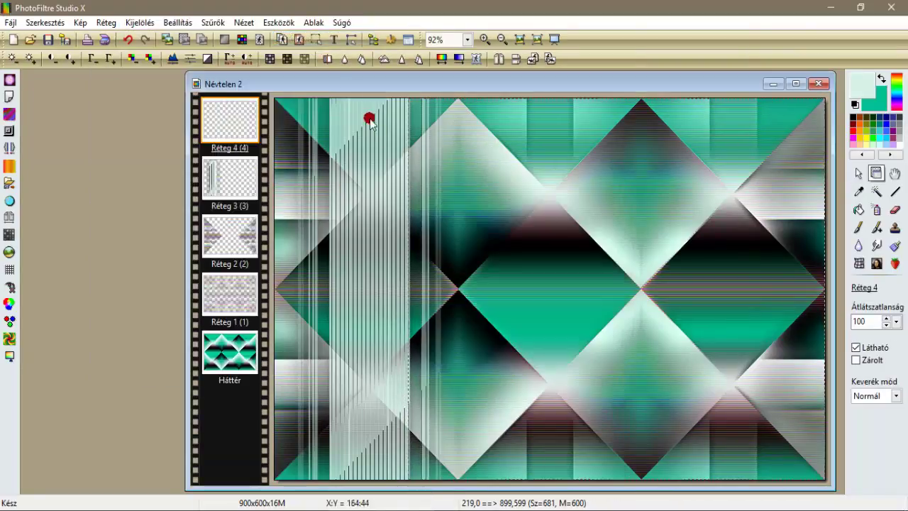
pyautogui.click(313, 41)
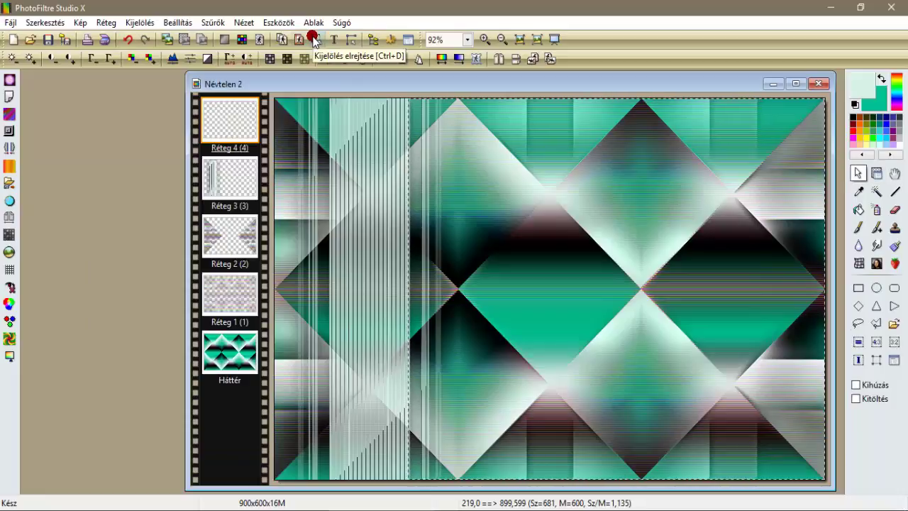
pyautogui.click(856, 208)
pyautogui.click(611, 205)
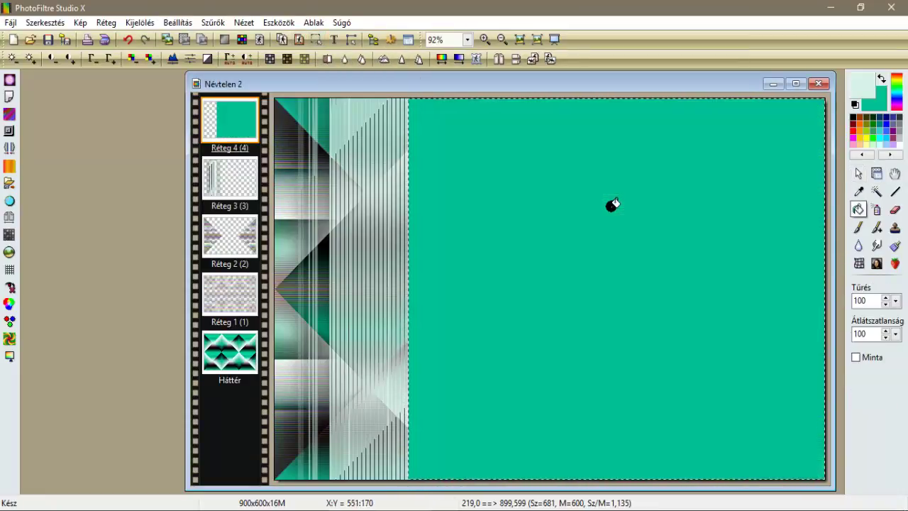
# Apply PhotoMaszk to the green fill using VaZsu Tree Mask.jpg, inverted, with opacity 100 and Átlátszóság colour handling
pyautogui.click(477, 60)
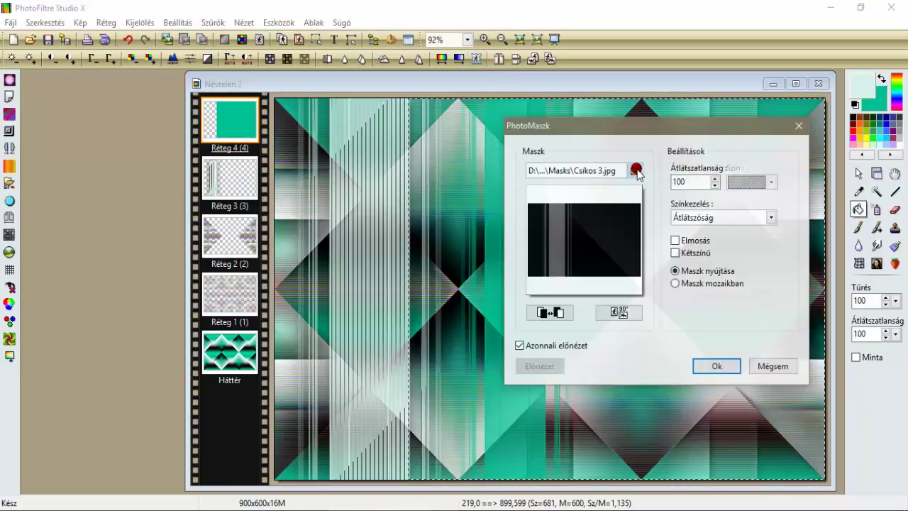
pyautogui.click(636, 170)
pyautogui.click(604, 124)
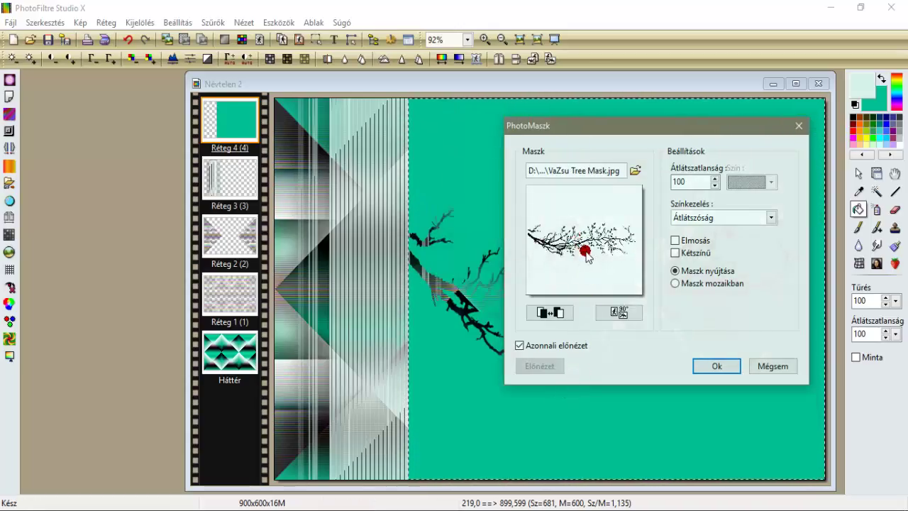
pyautogui.click(558, 316)
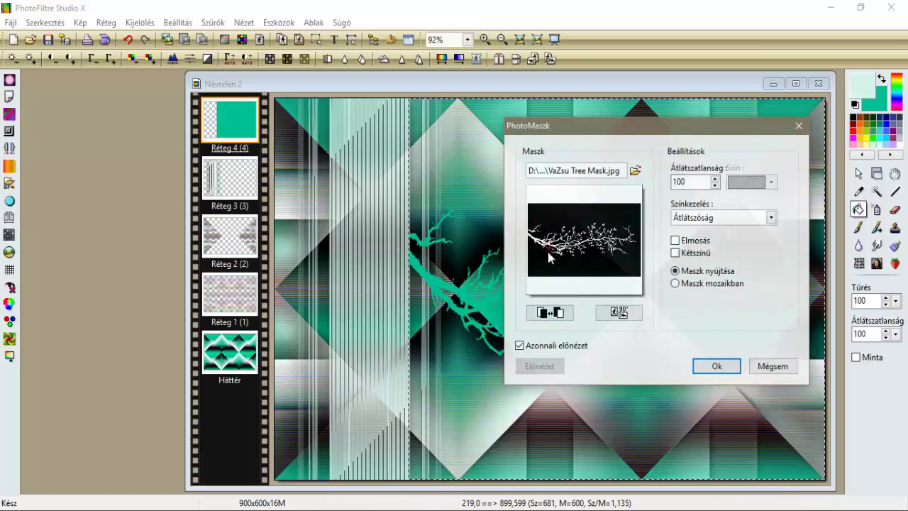
pyautogui.click(716, 365)
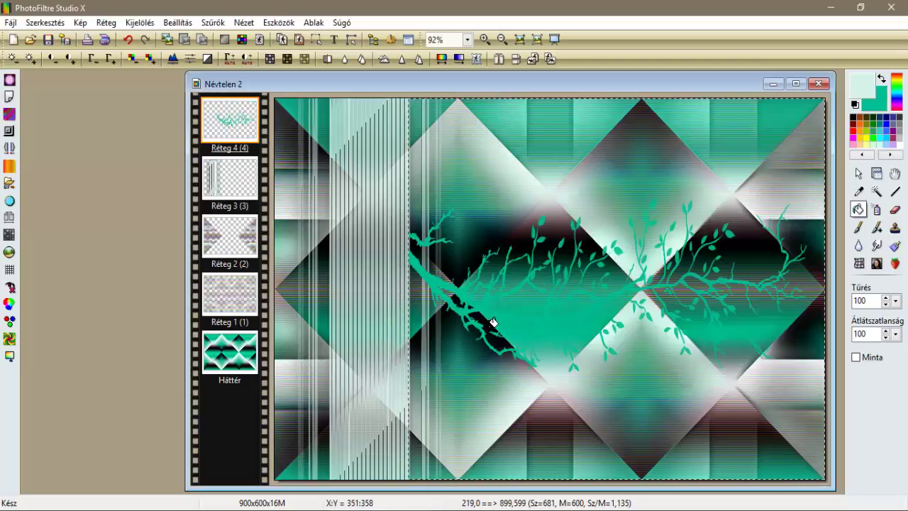
# Apply the Mikro kontraszt sharpening filter to the tree branch layer Réteg 4
pyautogui.click(212, 22)
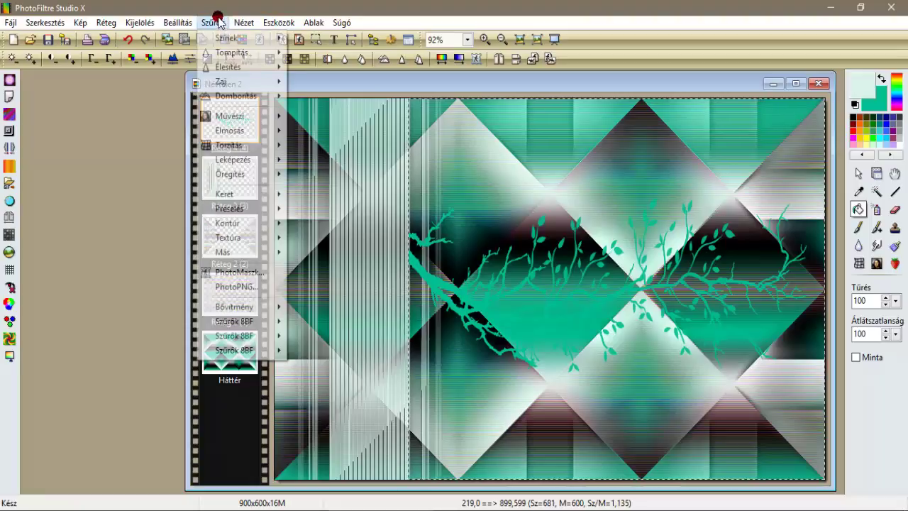
pyautogui.moveTo(227, 66)
pyautogui.click(307, 135)
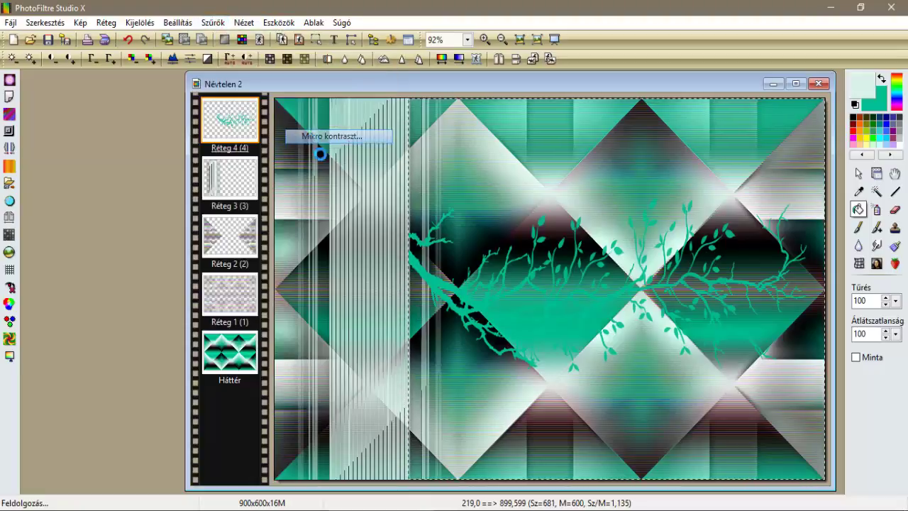
pyautogui.click(314, 277)
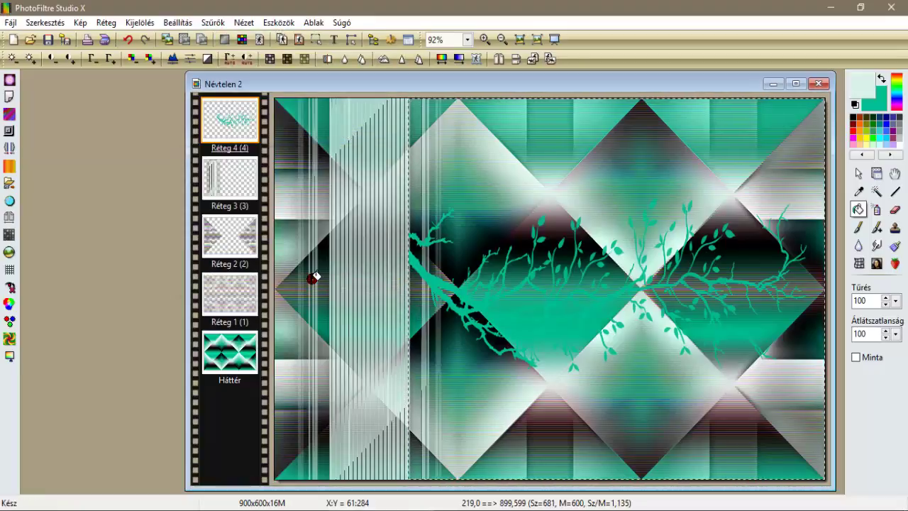
# Apply the Merített papír and Homokkő texture filters to the tree branch on Réteg 4
pyautogui.click(212, 22)
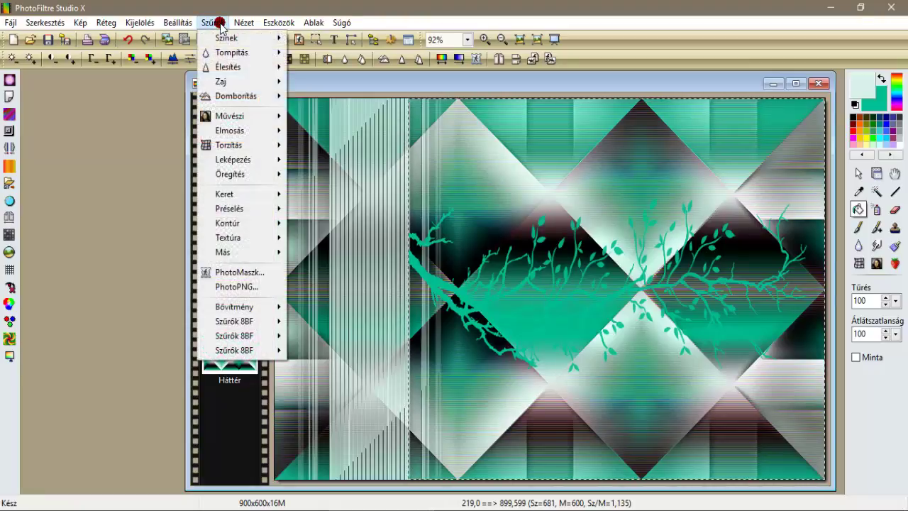
pyautogui.moveTo(249, 237)
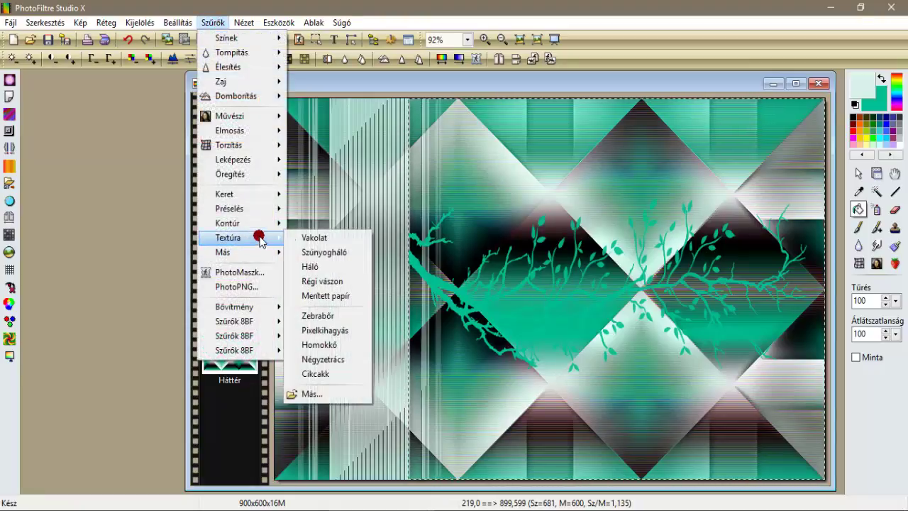
pyautogui.click(325, 296)
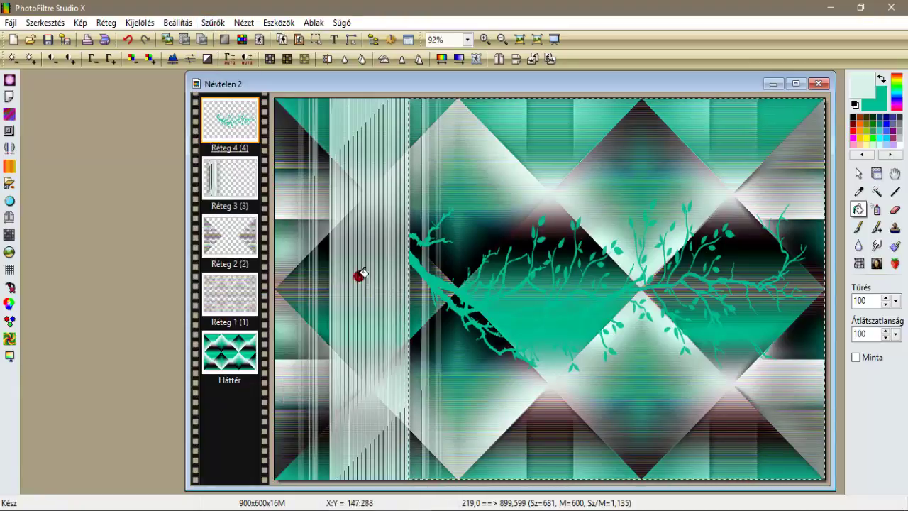
pyautogui.click(213, 22)
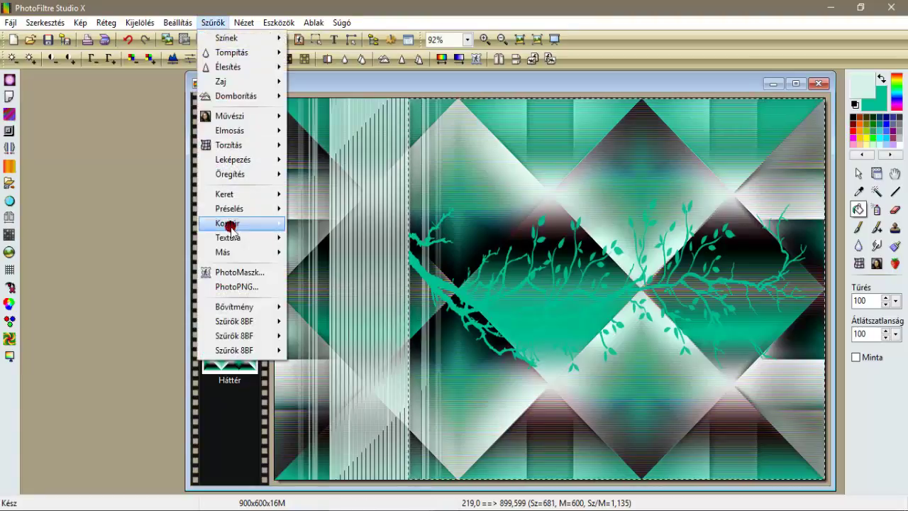
pyautogui.moveTo(231, 238)
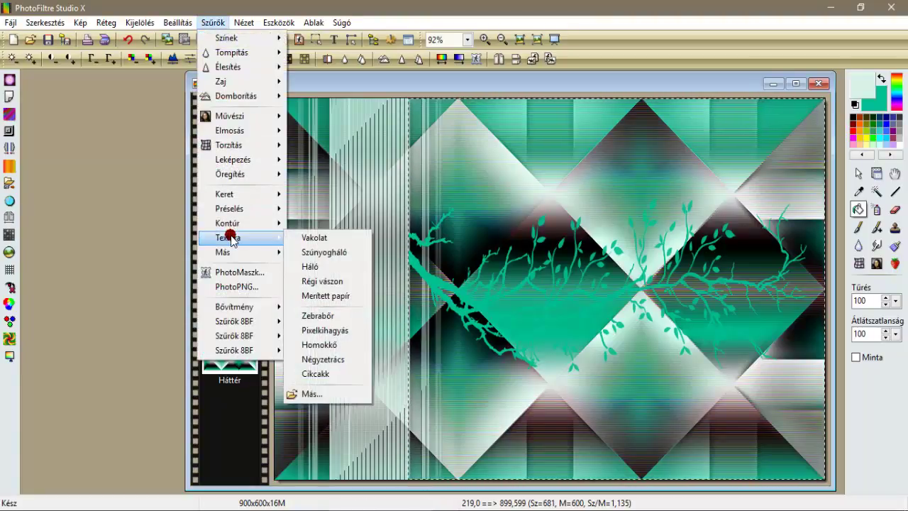
pyautogui.click(331, 345)
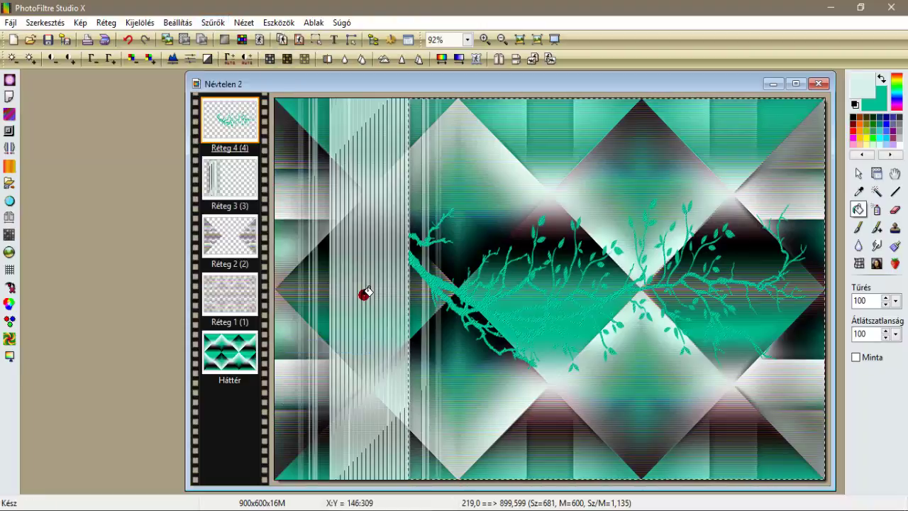
# Add a black shadow to Réteg 4 with X and Y offsets of 5, 49% opacity and radius 15
pyautogui.rightClick(227, 121)
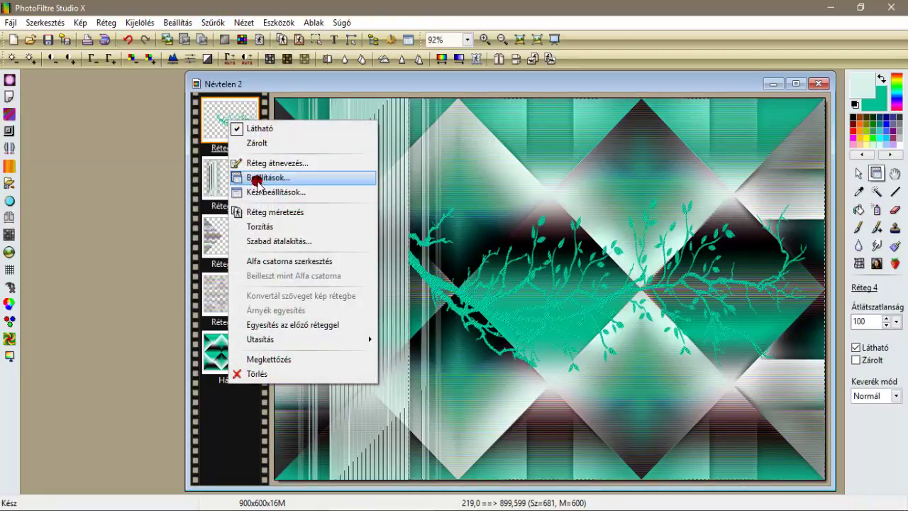
pyautogui.click(257, 178)
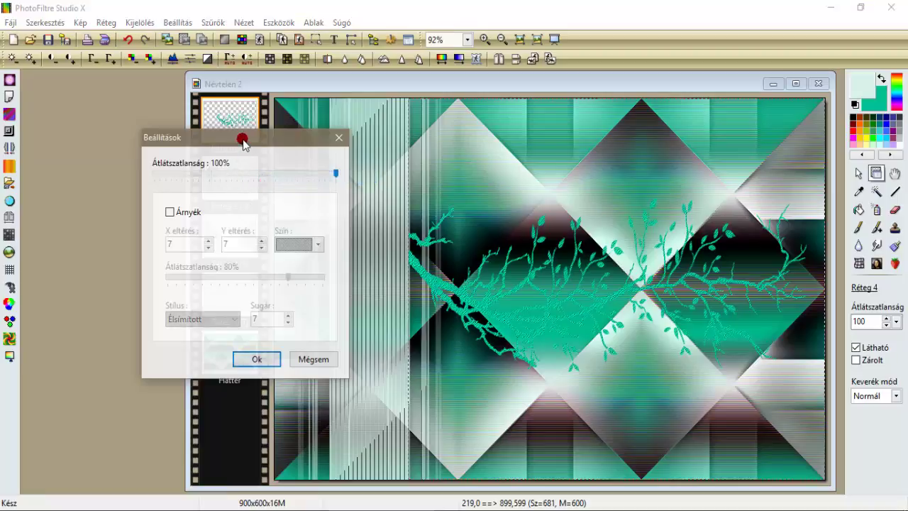
pyautogui.moveTo(243, 143); pyautogui.dragTo(299, 135)
pyautogui.click(225, 203)
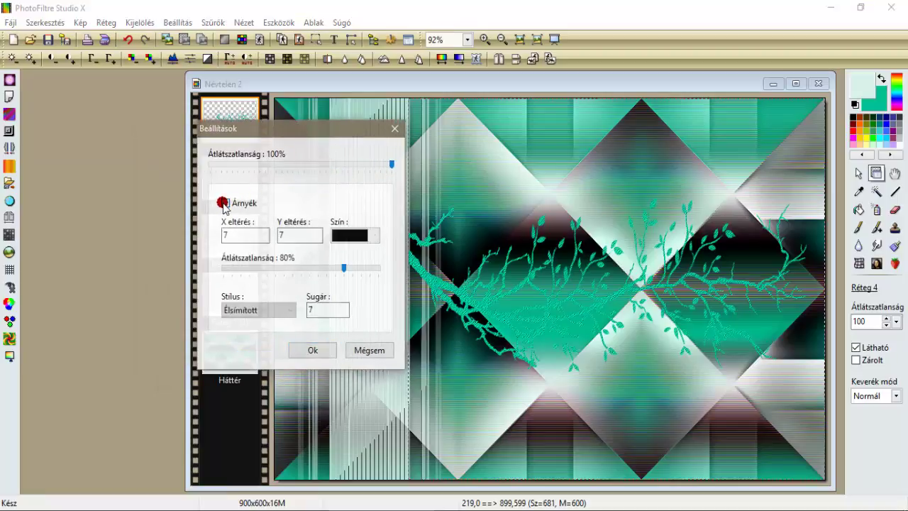
pyautogui.click(212, 255)
pyautogui.doubleClick(227, 235)
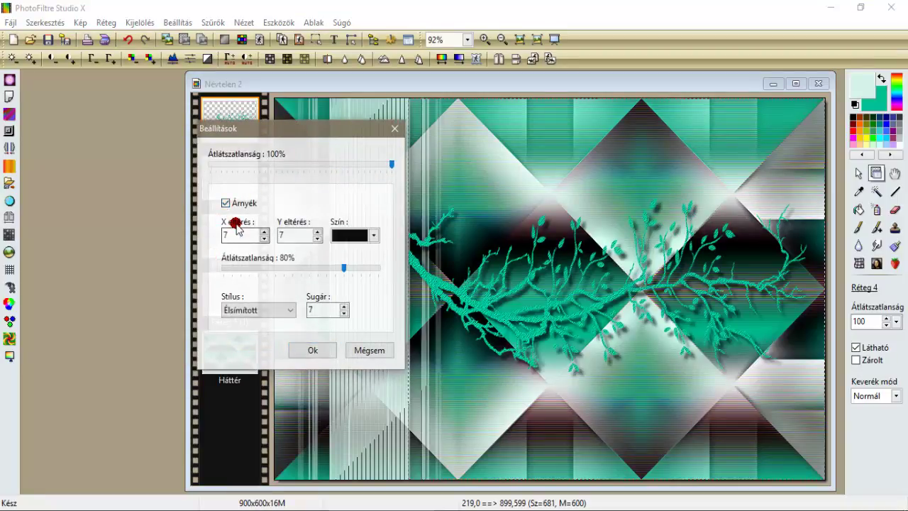
pyautogui.write('5')
pyautogui.doubleClick(286, 235)
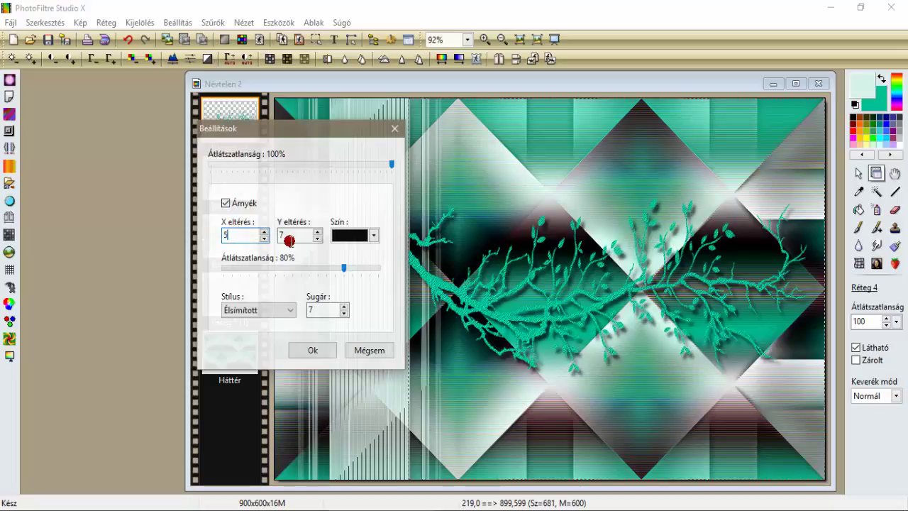
pyautogui.write('5')
pyautogui.click(345, 268)
pyautogui.moveTo(347, 272); pyautogui.dragTo(292, 270)
pyautogui.doubleClick(312, 310)
pyautogui.write('1')
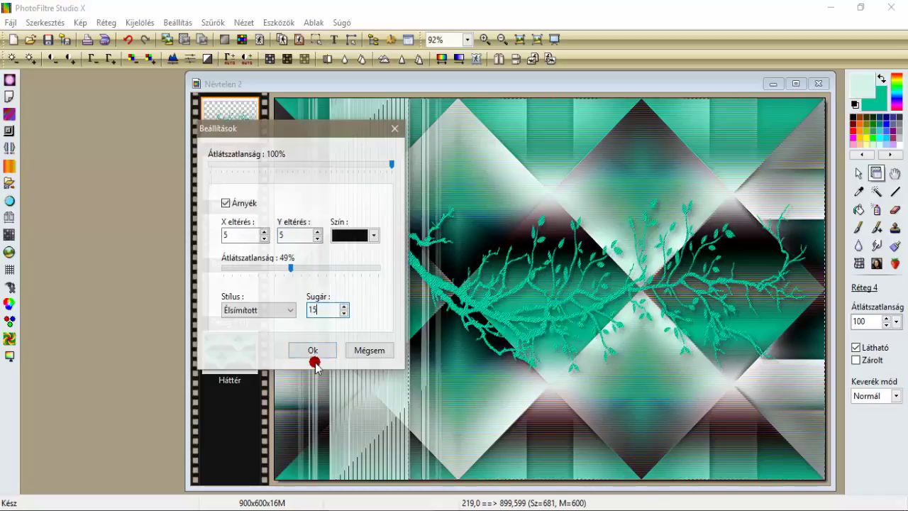
pyautogui.click(314, 350)
# Merge the shadow into the tree branch layer Réteg 4
pyautogui.rightClick(234, 111)
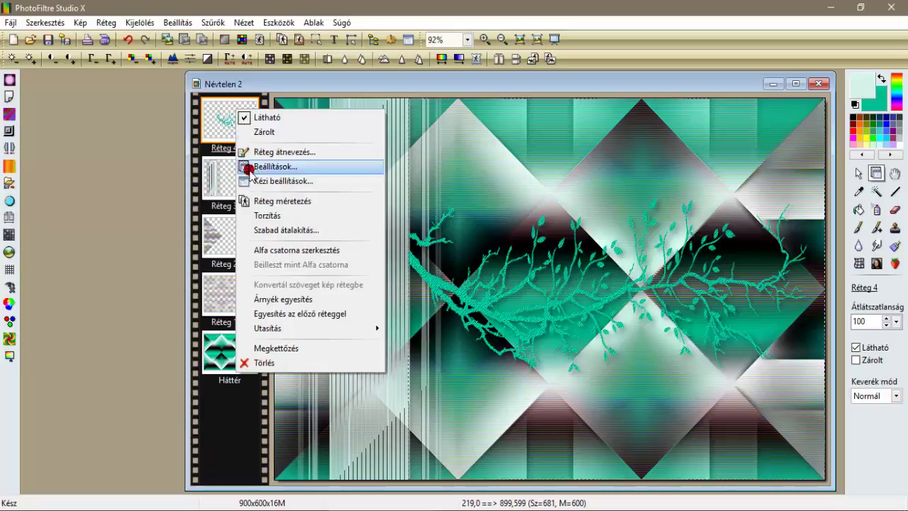
pyautogui.click(270, 299)
pyautogui.click(239, 120)
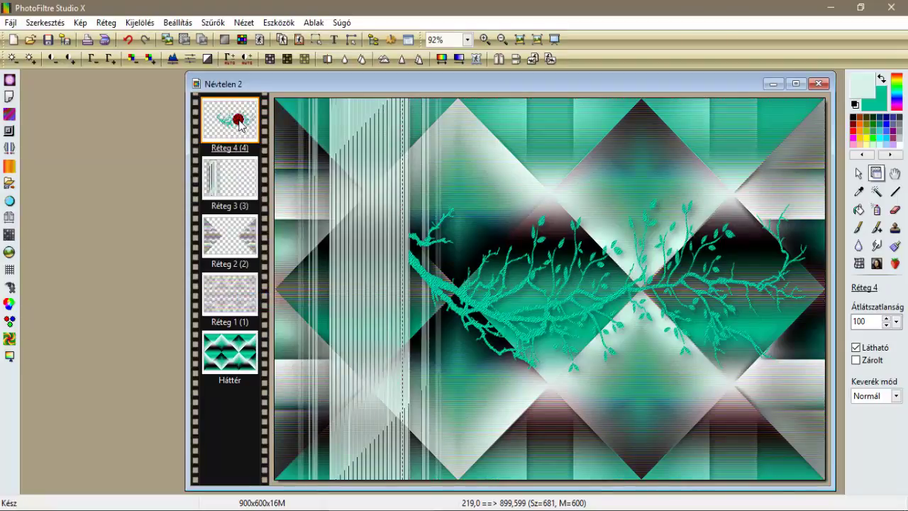
# Add a second black shadow to Réteg 4 with X and Y offsets of -5, 49% opacity, Élsimított style and radius 15
pyautogui.rightClick(239, 120)
pyautogui.click(248, 178)
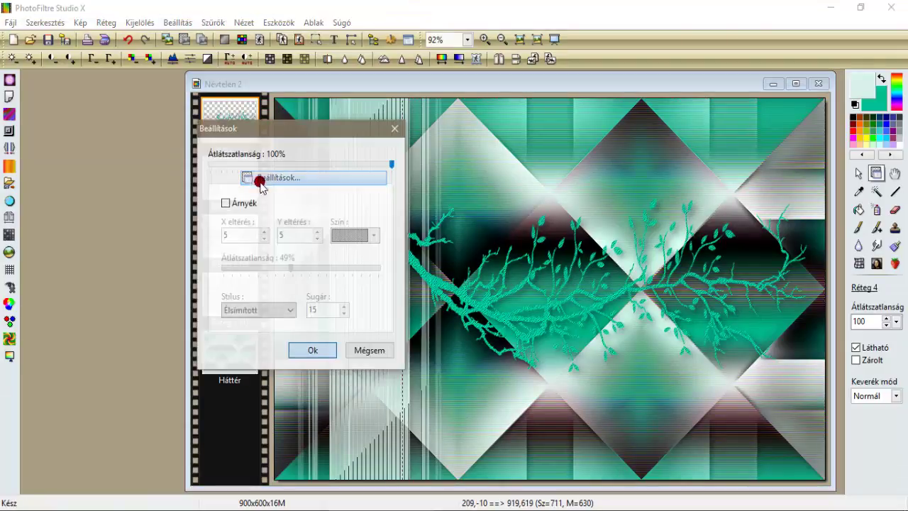
pyautogui.click(224, 203)
pyautogui.click(247, 236)
pyautogui.write('-')
pyautogui.click(280, 234)
pyautogui.write('-')
pyautogui.click(290, 309)
pyautogui.click(298, 346)
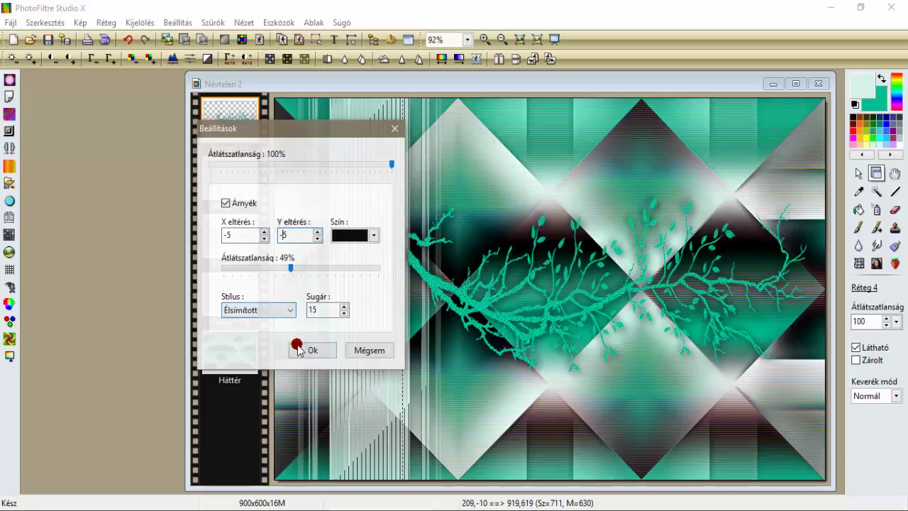
# Merge the -5 offset shadow into the tree branch layer Réteg 4
pyautogui.click(237, 125)
pyautogui.rightClick(238, 126)
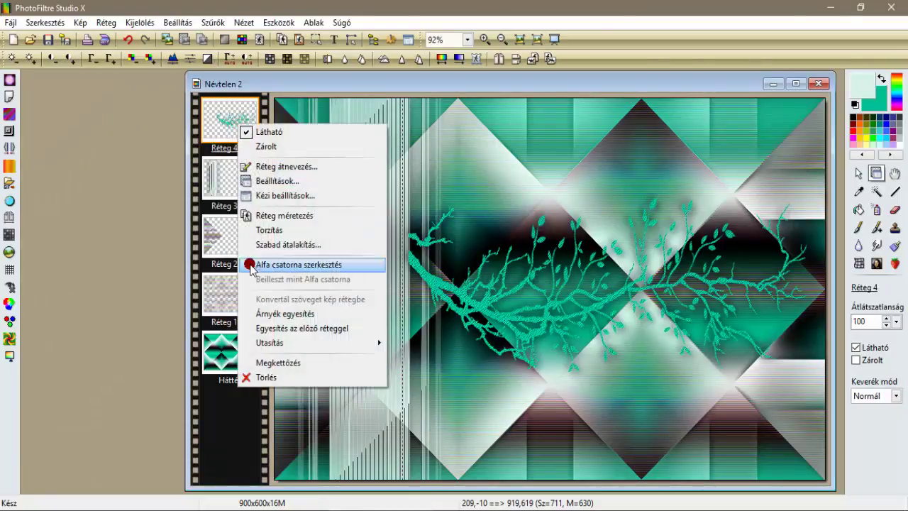
pyautogui.click(251, 312)
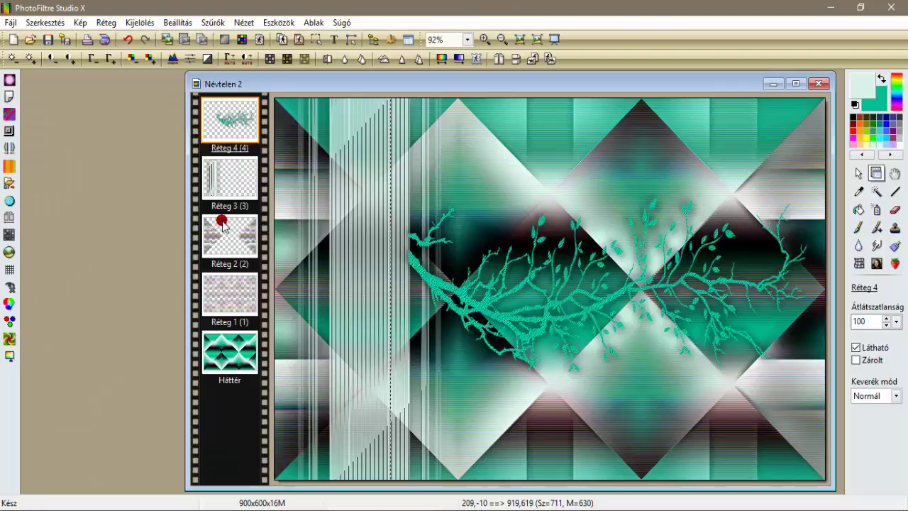
# Open disz_1.png, paste the diamond into Névtelen 2 as a new layer, and place it over the upper part of the vertical stripes
pyautogui.click(30, 39)
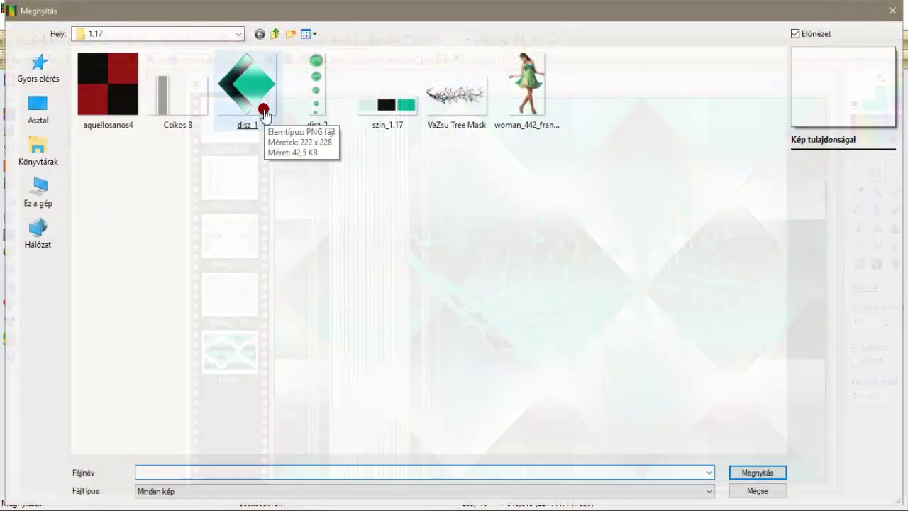
pyautogui.doubleClick(263, 113)
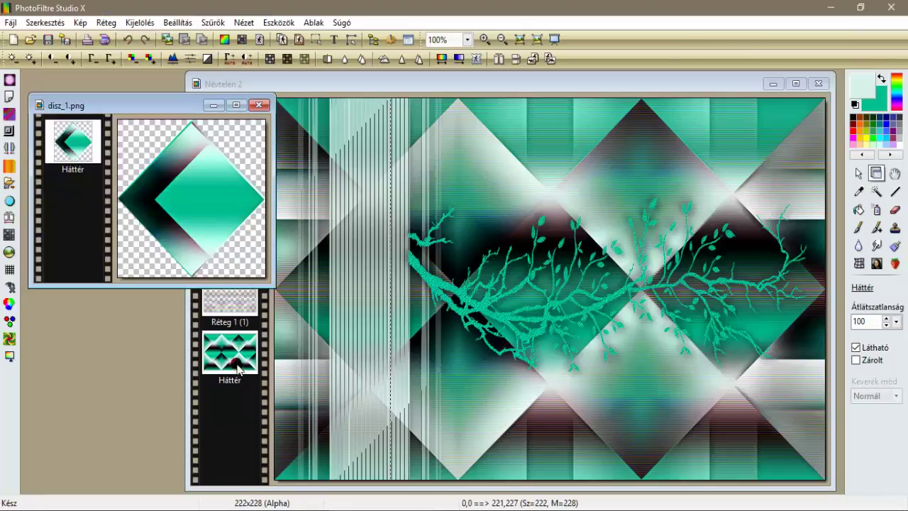
pyautogui.click(224, 85)
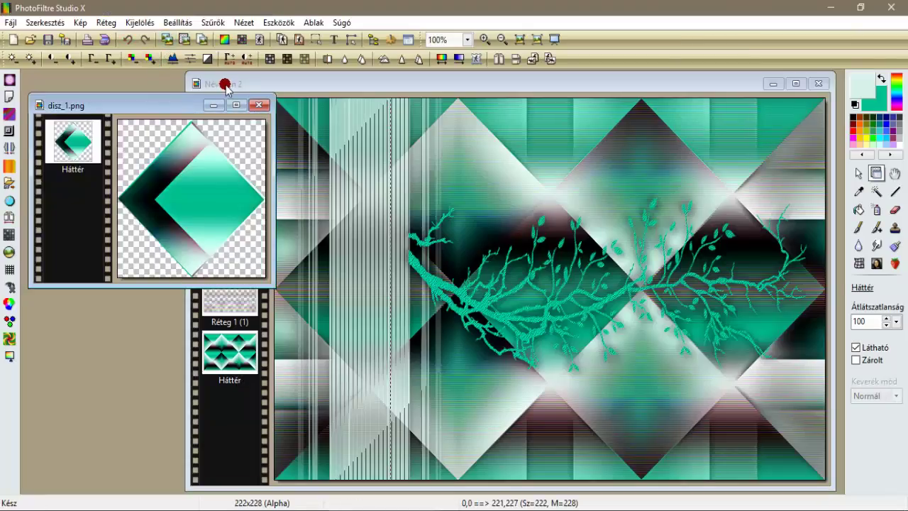
pyautogui.click(184, 39)
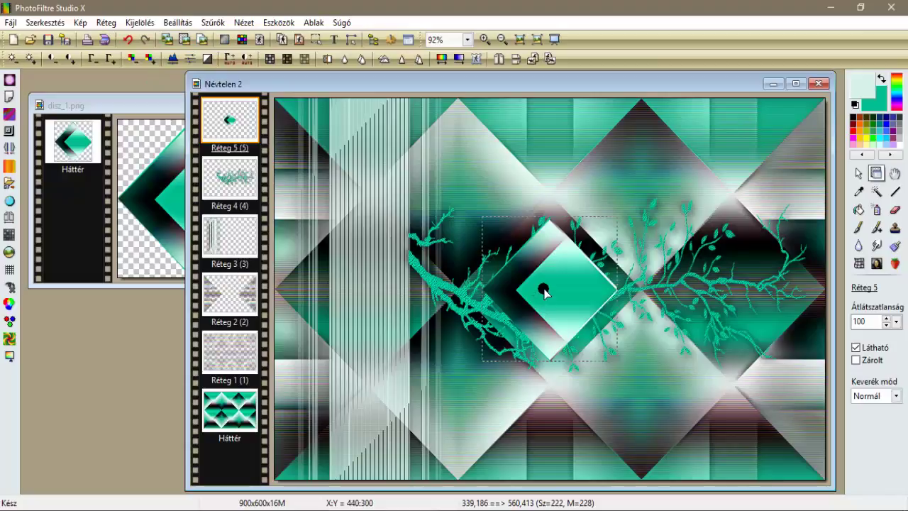
pyautogui.moveTo(544, 292); pyautogui.dragTo(369, 196)
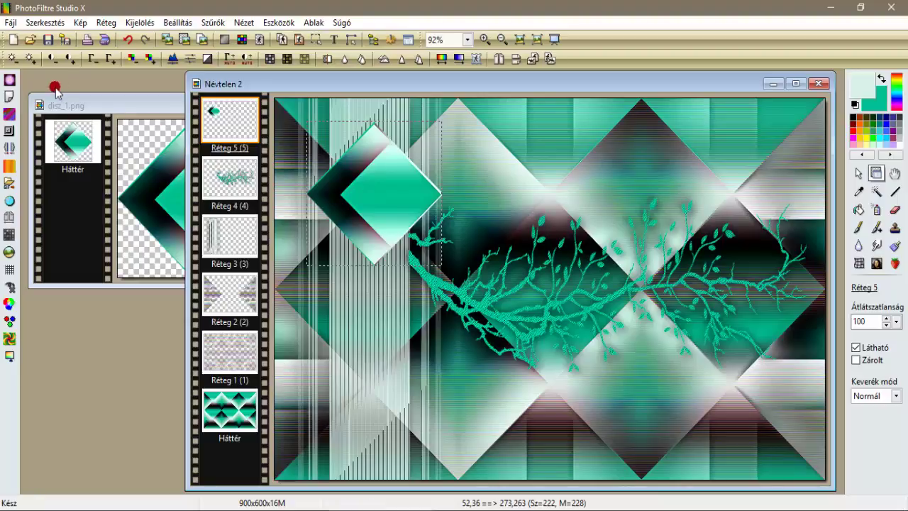
# Check the diamond's placement in the finished image 1.17.jpg, close it, and move the Réteg 5 diamond up to about X 43, Y 4
pyautogui.click(31, 39)
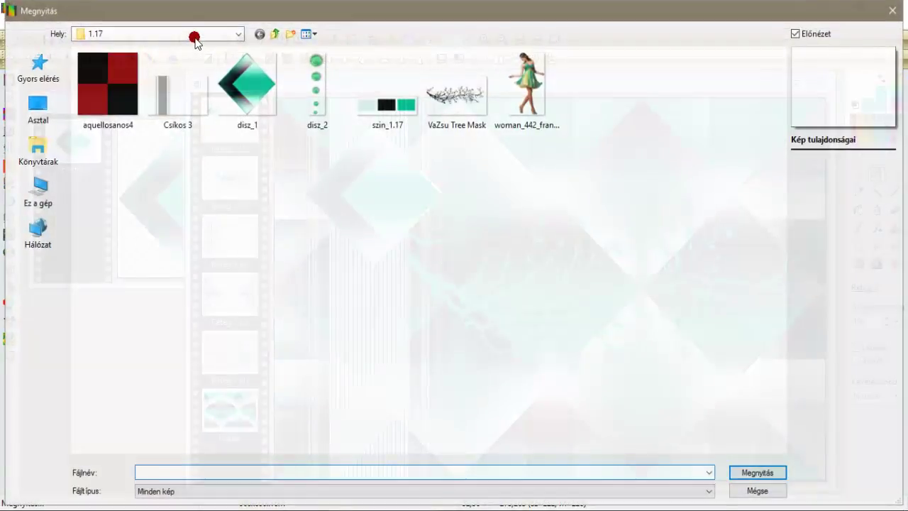
pyautogui.click(196, 35)
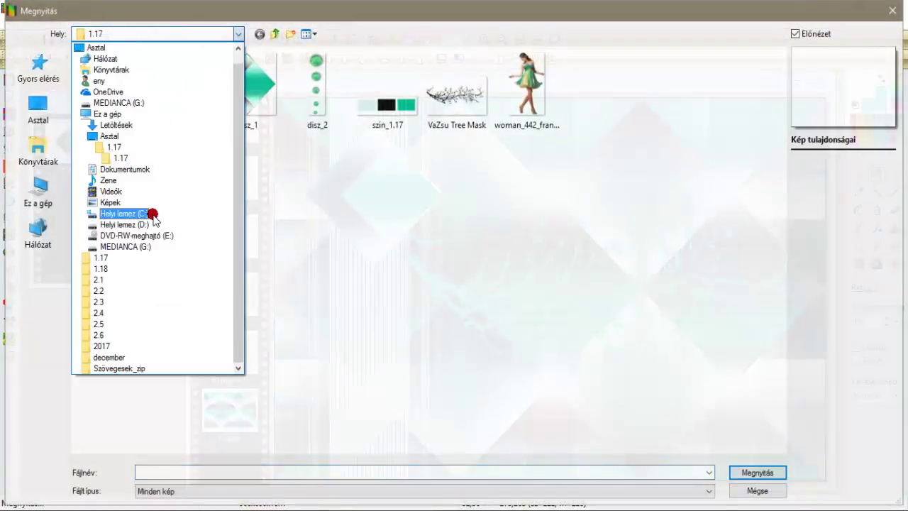
pyautogui.click(148, 148)
pyautogui.doubleClick(176, 113)
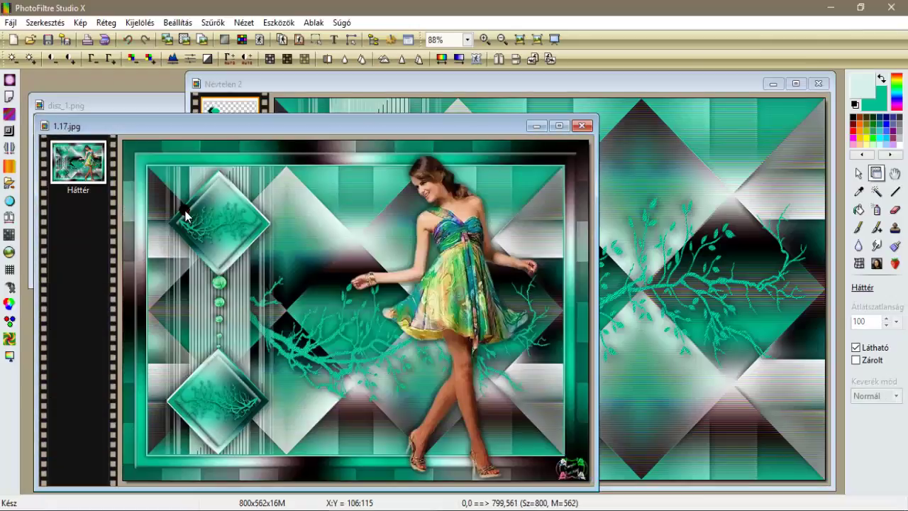
pyautogui.click(215, 175)
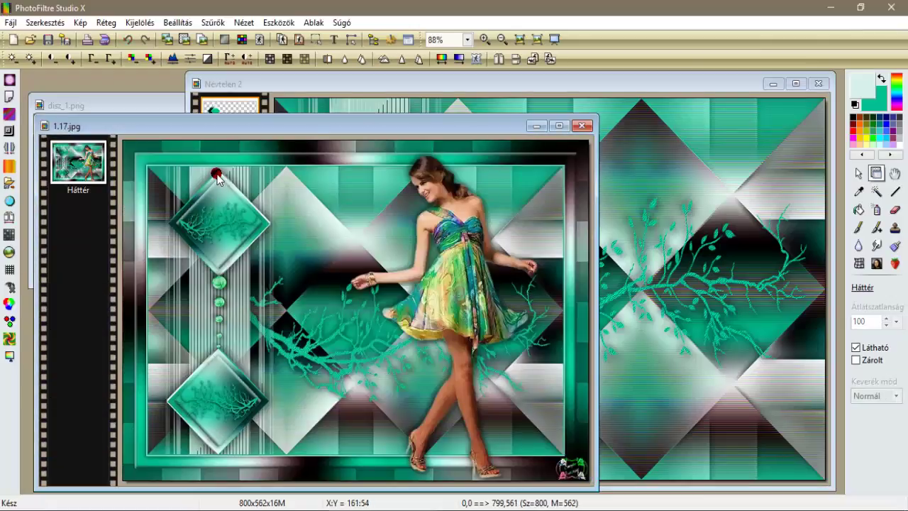
pyautogui.click(580, 128)
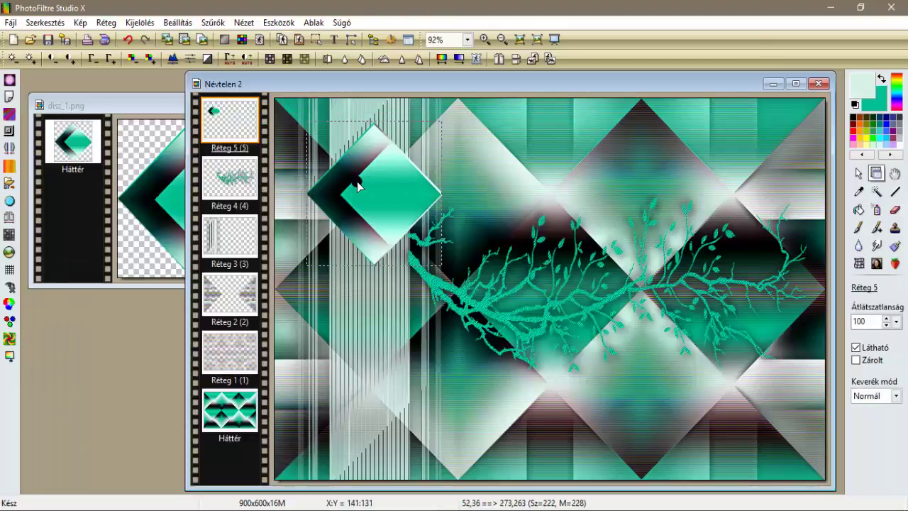
pyautogui.moveTo(359, 175); pyautogui.dragTo(359, 153)
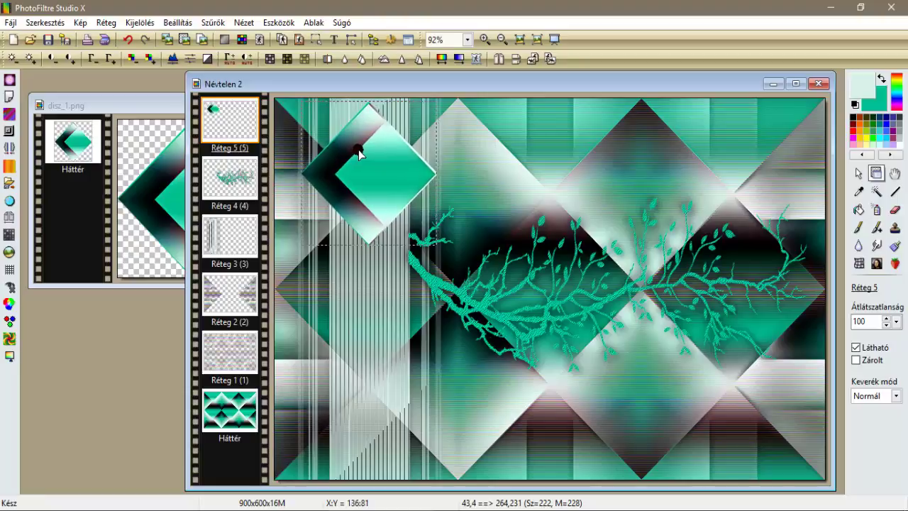
pyautogui.click(489, 424)
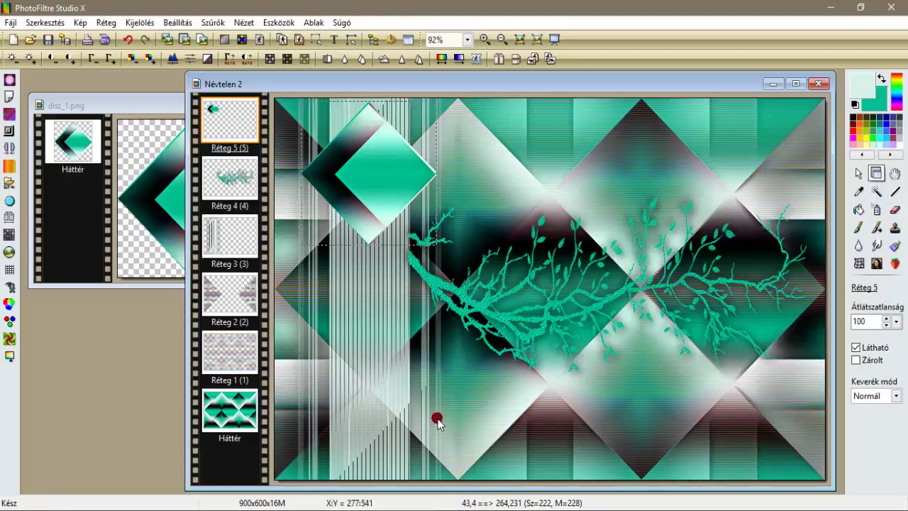
# Select the outline of the diamond layer Réteg 5 and contract the selection by a width of 10
pyautogui.click(147, 23)
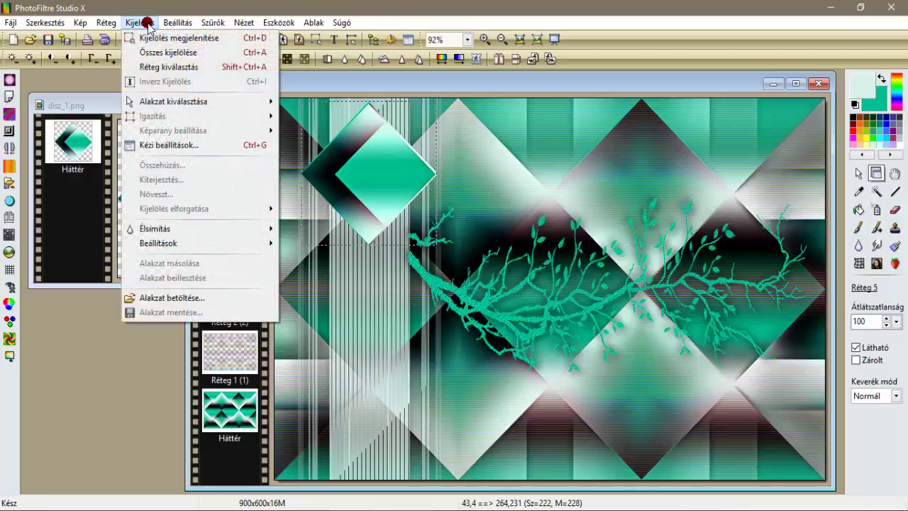
pyautogui.click(154, 63)
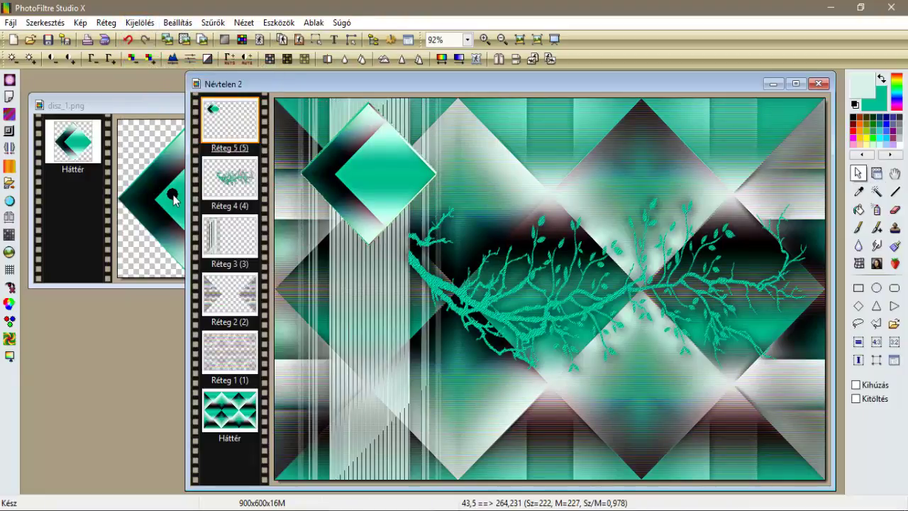
pyautogui.click(140, 22)
pyautogui.click(161, 165)
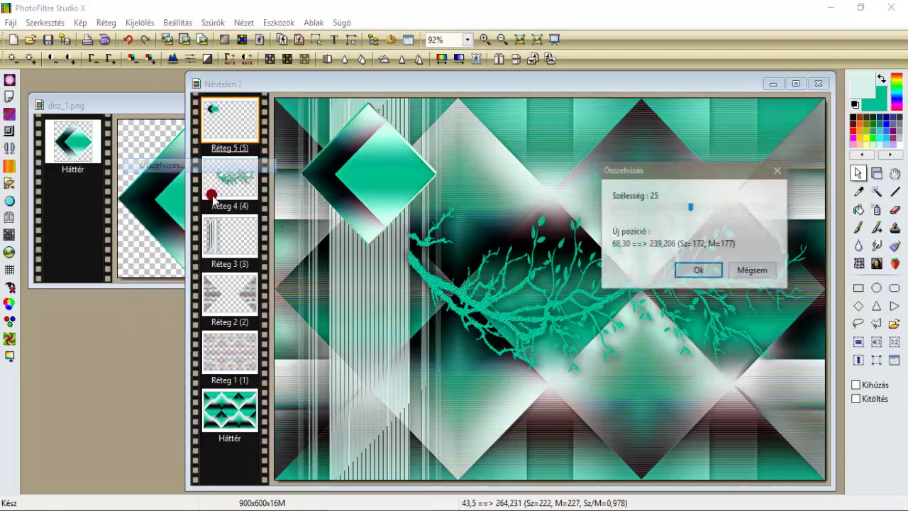
pyautogui.click(639, 208)
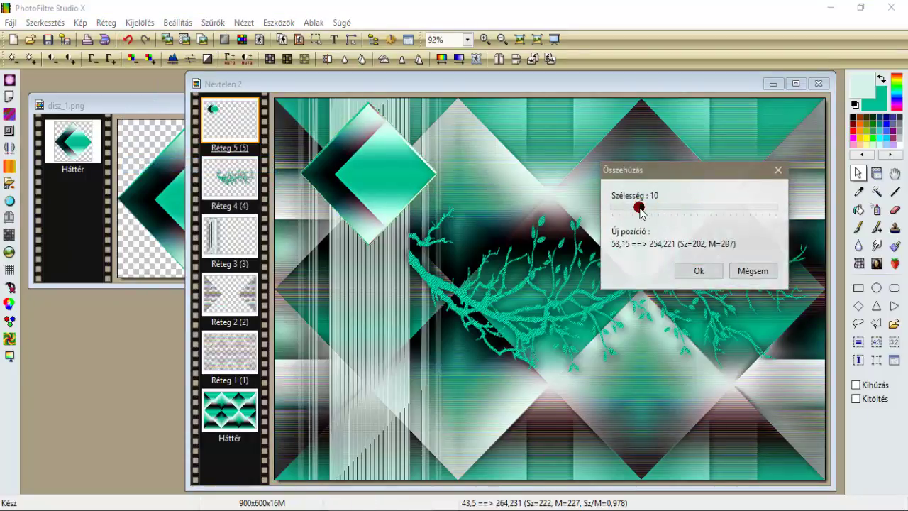
pyautogui.click(700, 270)
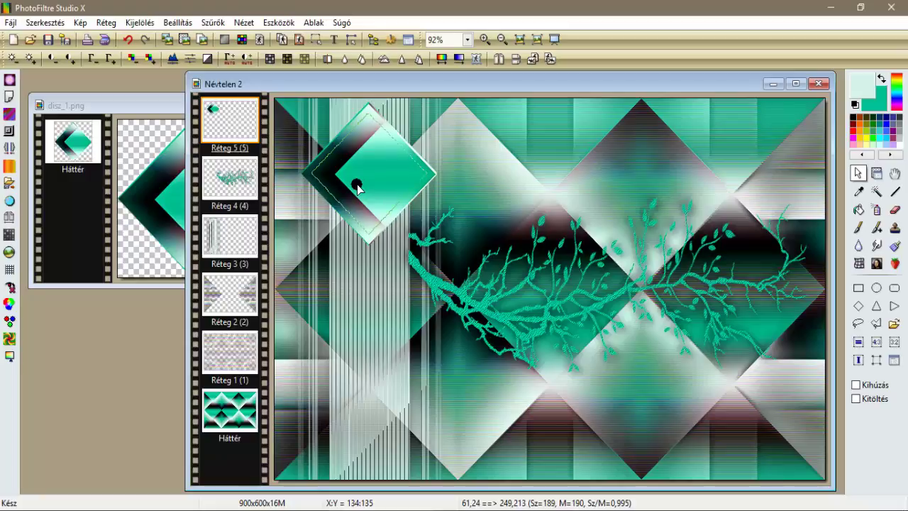
# Create a new 189 × 190 pixel layer at X 61, Y 24 with automatic transparency and fill the diamond selection with green
pyautogui.click(107, 22)
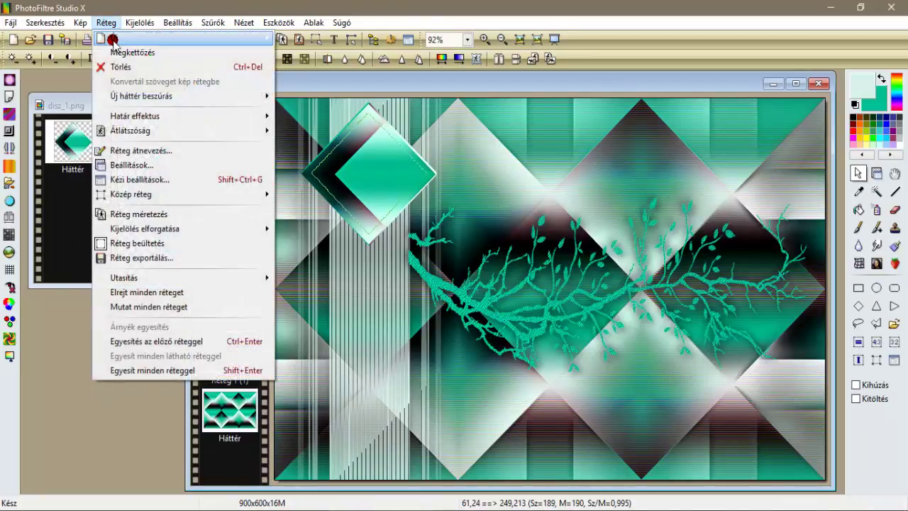
pyautogui.moveTo(220, 35)
pyautogui.click(284, 35)
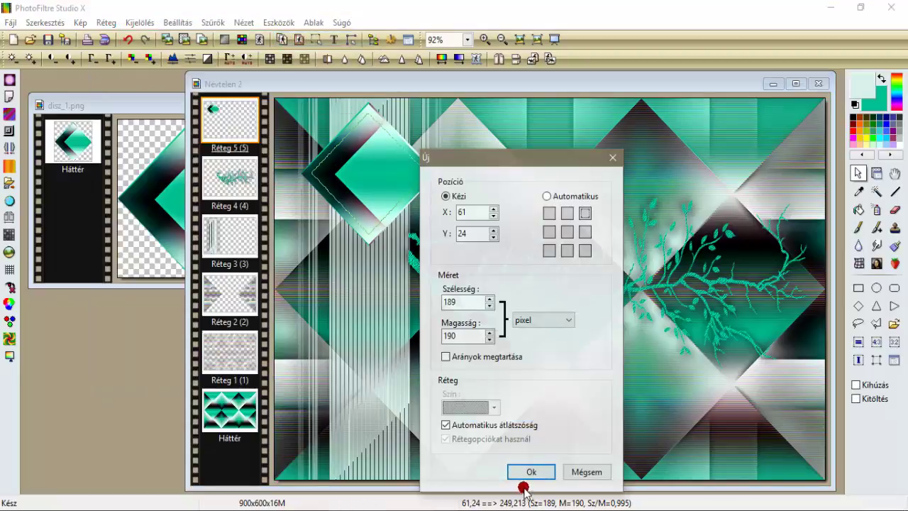
pyautogui.click(531, 472)
pyautogui.click(313, 39)
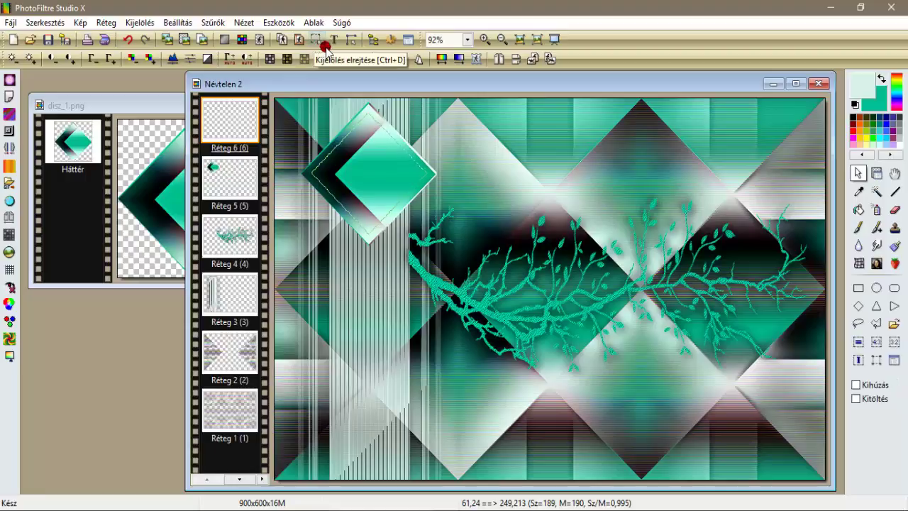
pyautogui.click(865, 209)
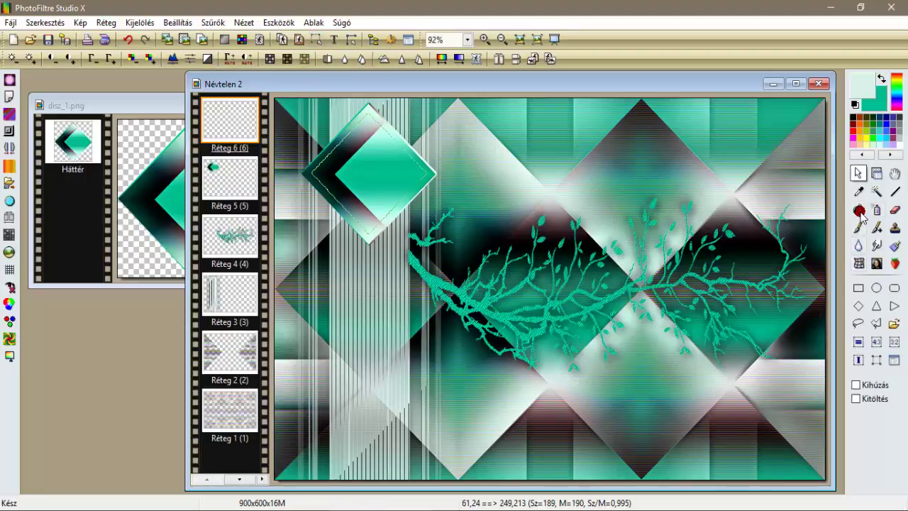
pyautogui.click(391, 175)
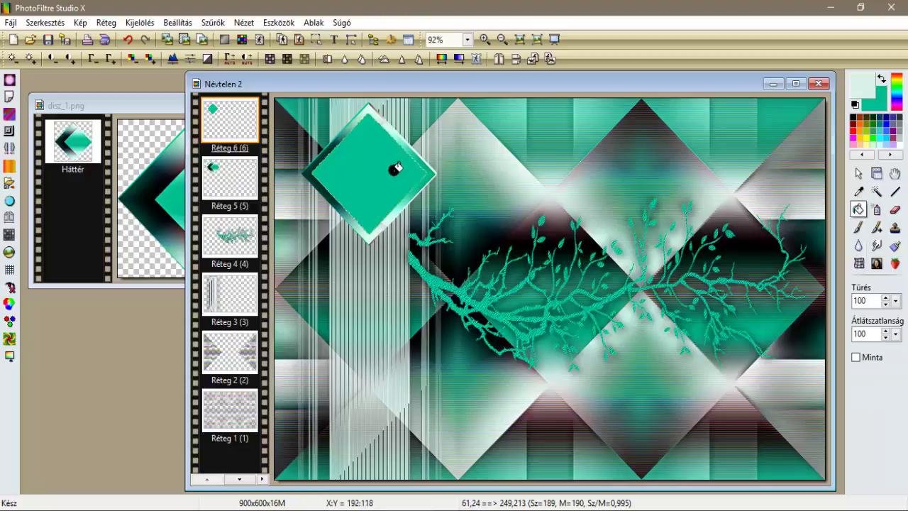
# Restore the diamond selection and apply PhotoMaszk with VaZsu Tree Mask.jpg to Réteg 6, using 100 opacity, Átlátszóság and a stretched mask
pyautogui.click(498, 58)
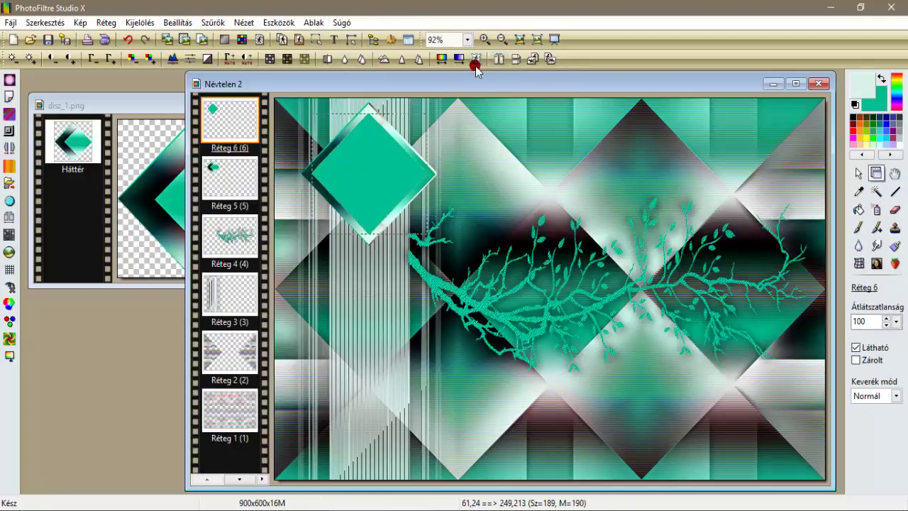
pyautogui.click(316, 46)
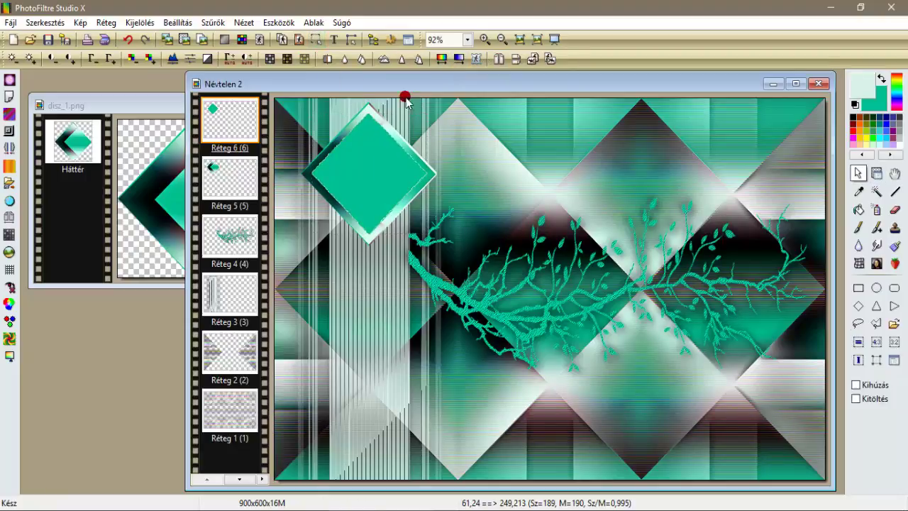
pyautogui.click(473, 61)
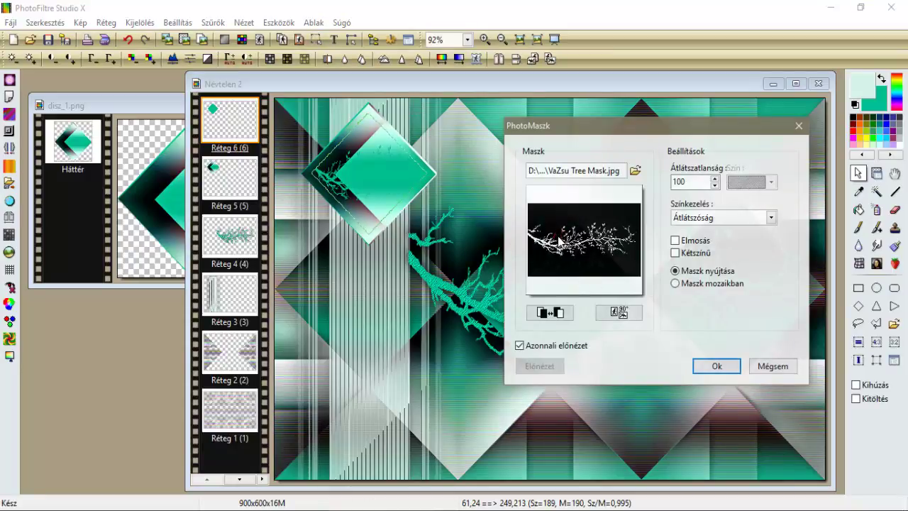
pyautogui.click(709, 364)
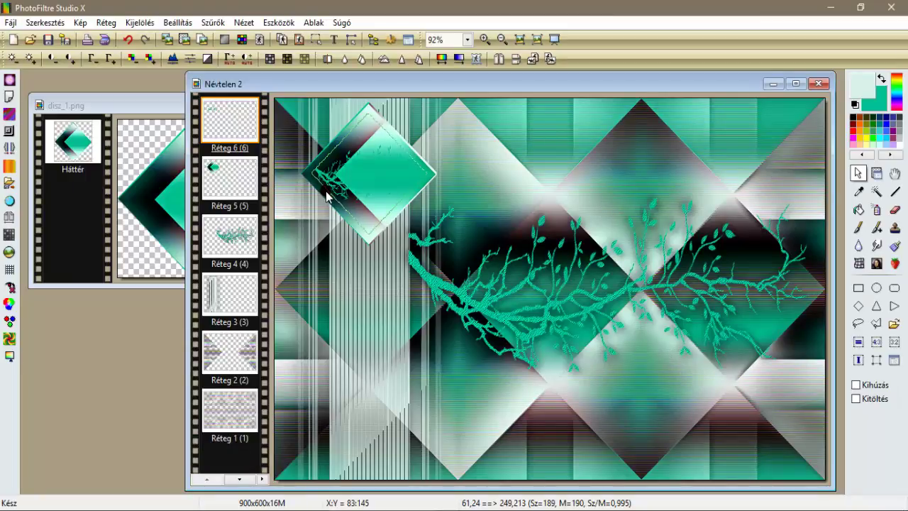
pyautogui.click(213, 22)
pyautogui.click(249, 126)
pyautogui.moveTo(249, 159)
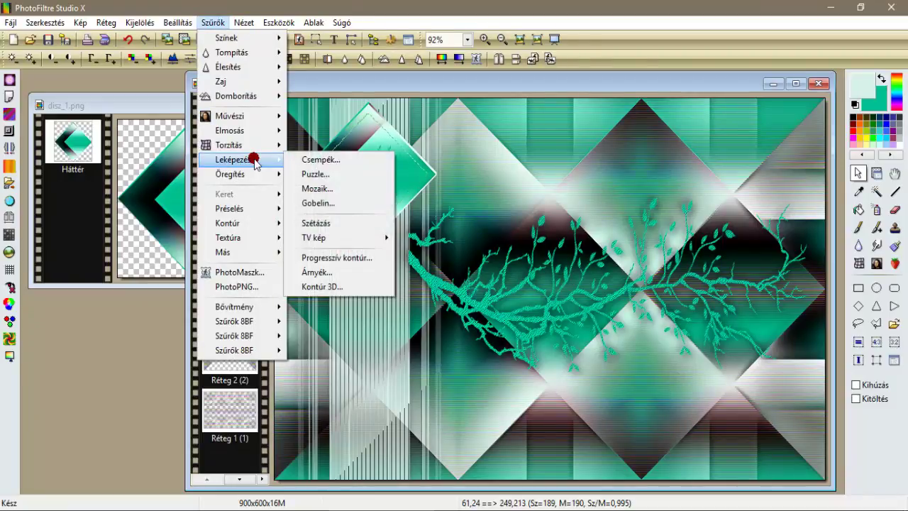
pyautogui.click(333, 286)
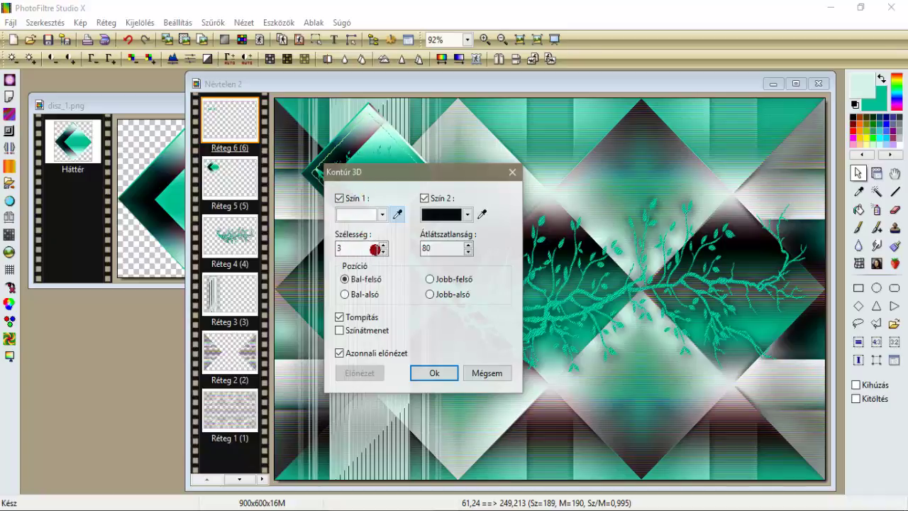
pyautogui.click(474, 373)
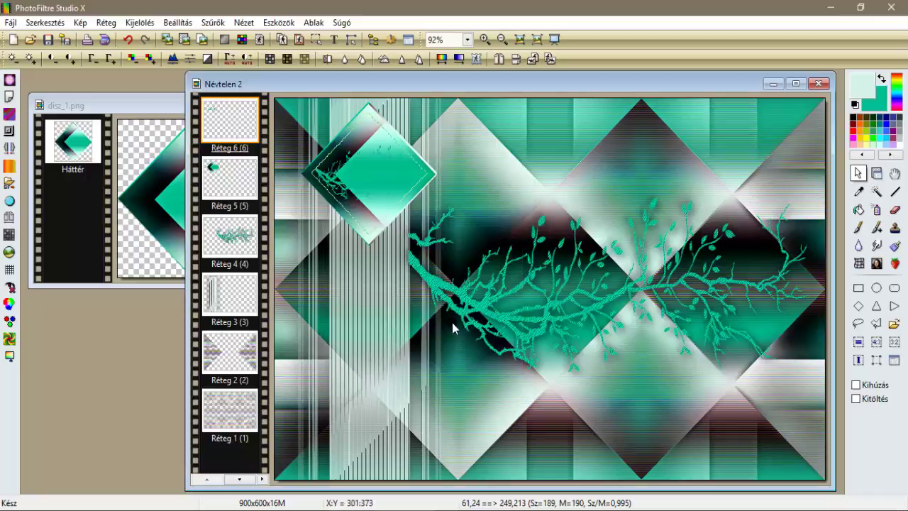
# Apply a Gaussian blur (Gauss elmosás) with a 50-pixel radius to the selected inner diamond area on Réteg 5
pyautogui.click(233, 183)
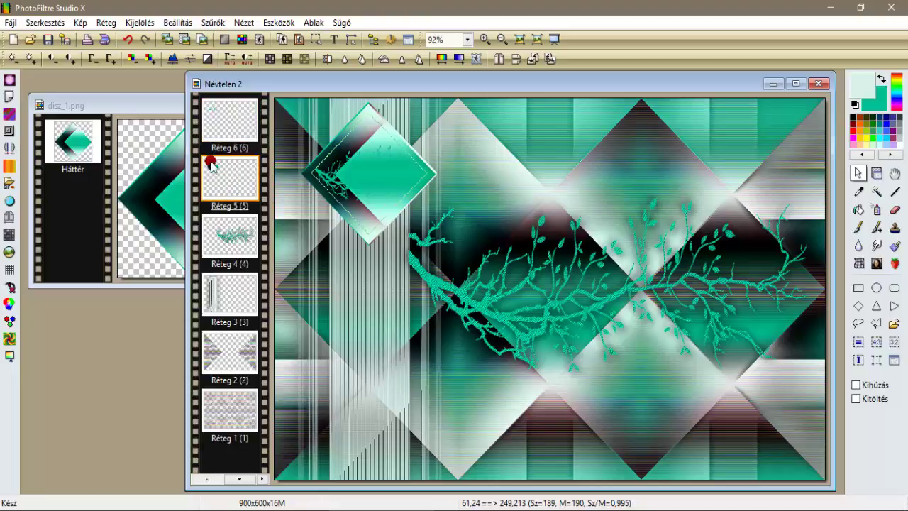
pyautogui.click(360, 111)
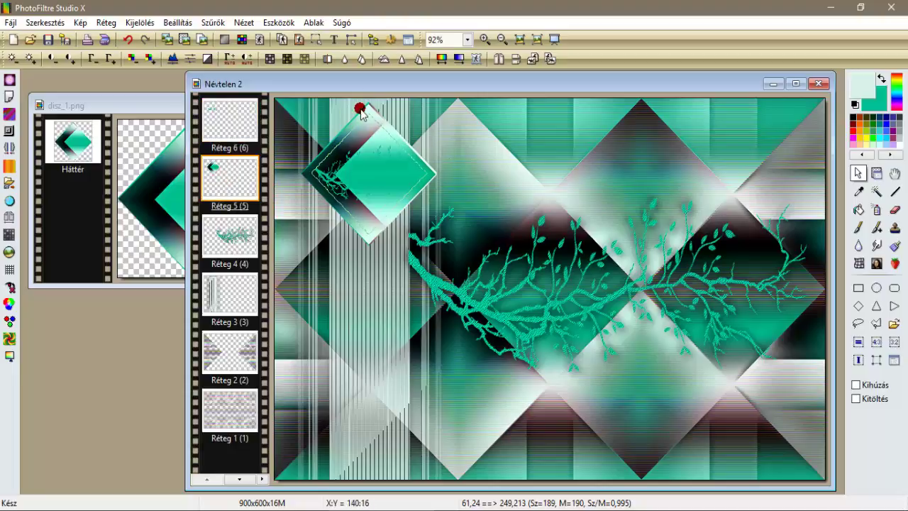
pyautogui.click(212, 22)
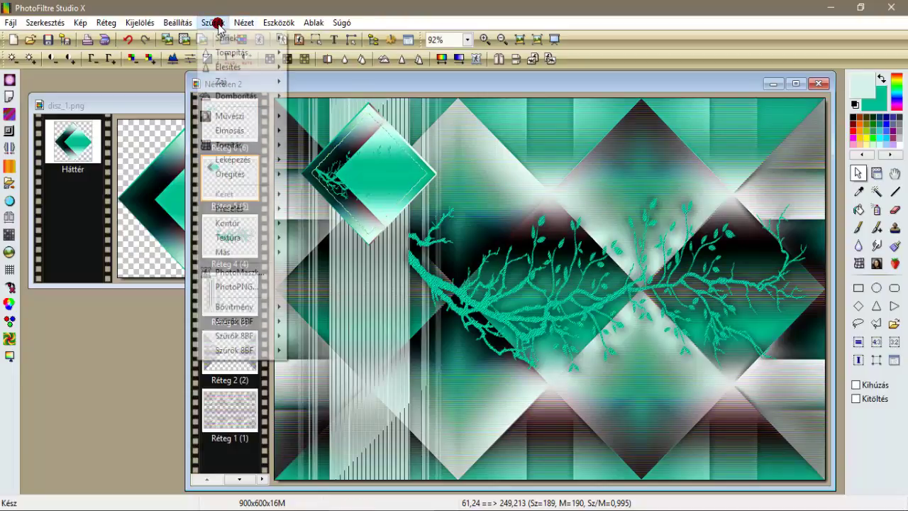
pyautogui.click(230, 129)
pyautogui.click(346, 146)
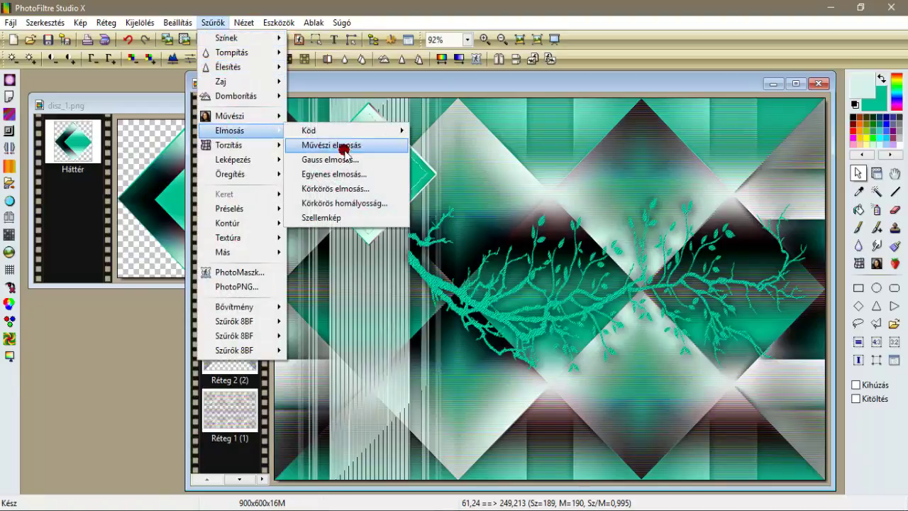
pyautogui.click(339, 161)
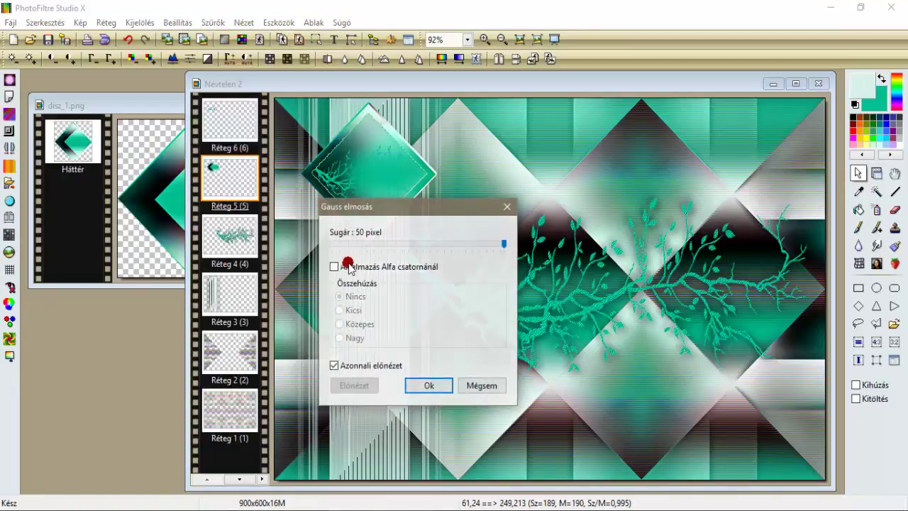
pyautogui.click(420, 384)
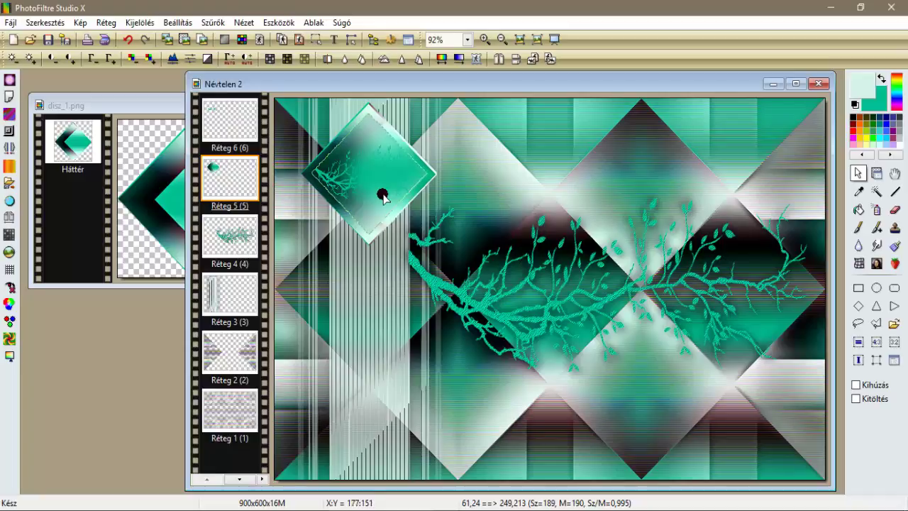
# Apply Kontúr 3D to the inner diamond selection in white and black, with width 3, opacity 80, Bal-felső position and Tompítás
pyautogui.click(213, 22)
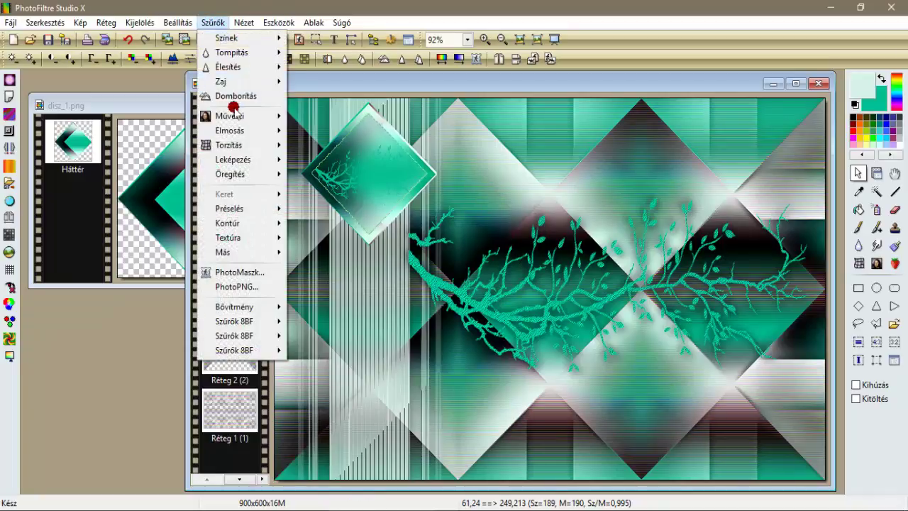
pyautogui.moveTo(234, 159)
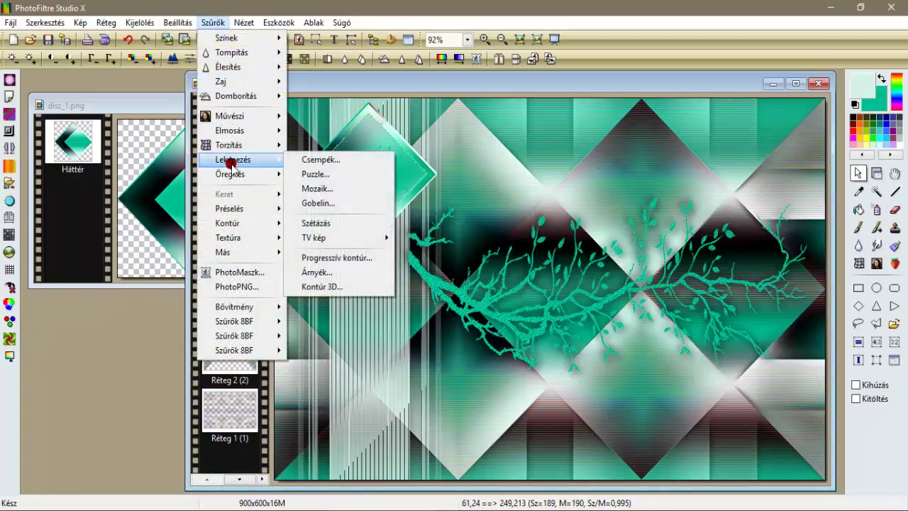
pyautogui.click(329, 287)
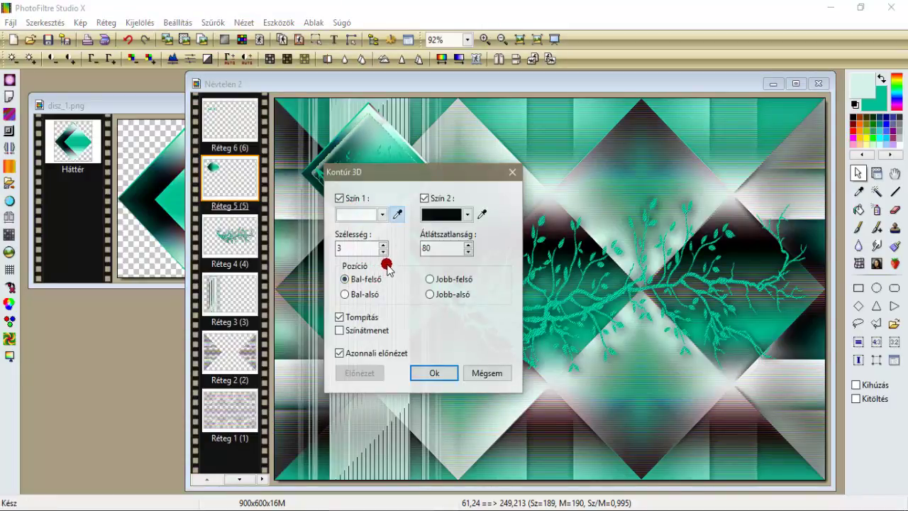
pyautogui.click(436, 371)
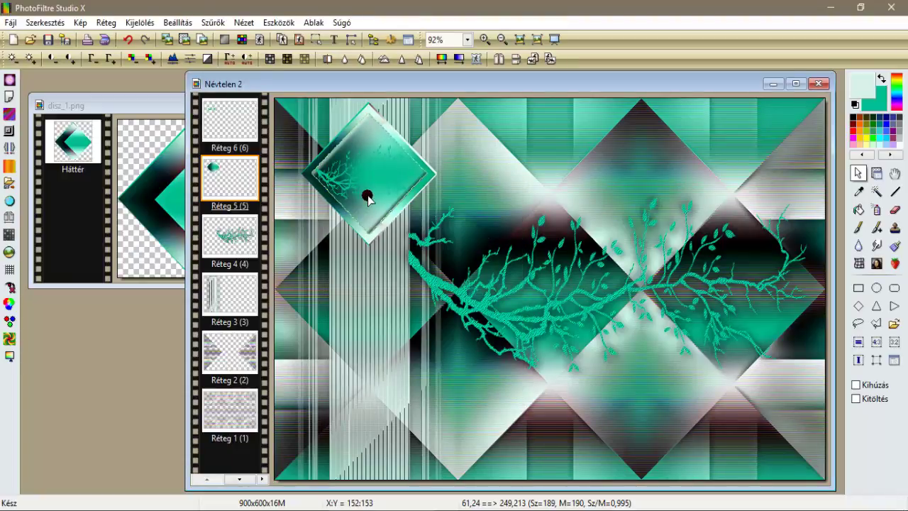
# Select the whole diamond on Réteg 5, apply a black outer Progresszív kontúr at 50% opacity, width 5, Elmosás style, and hide the selection
pyautogui.click(234, 173)
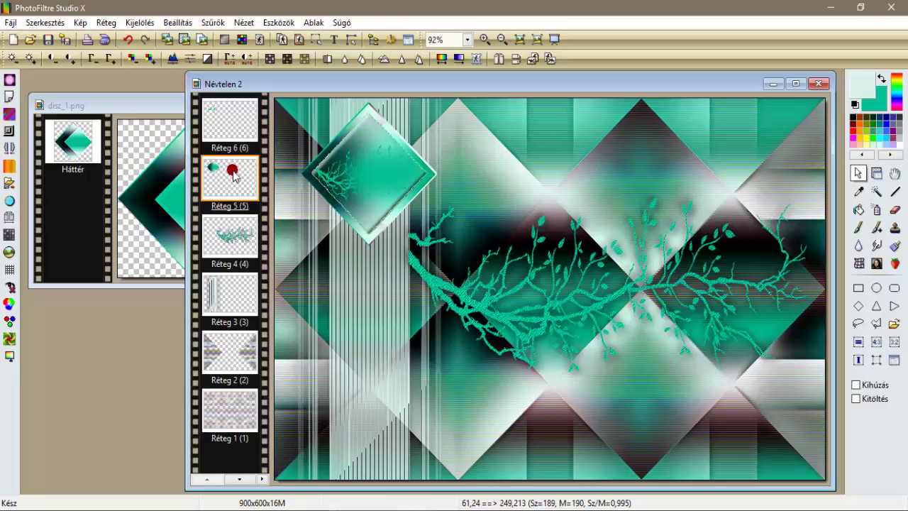
pyautogui.click(153, 26)
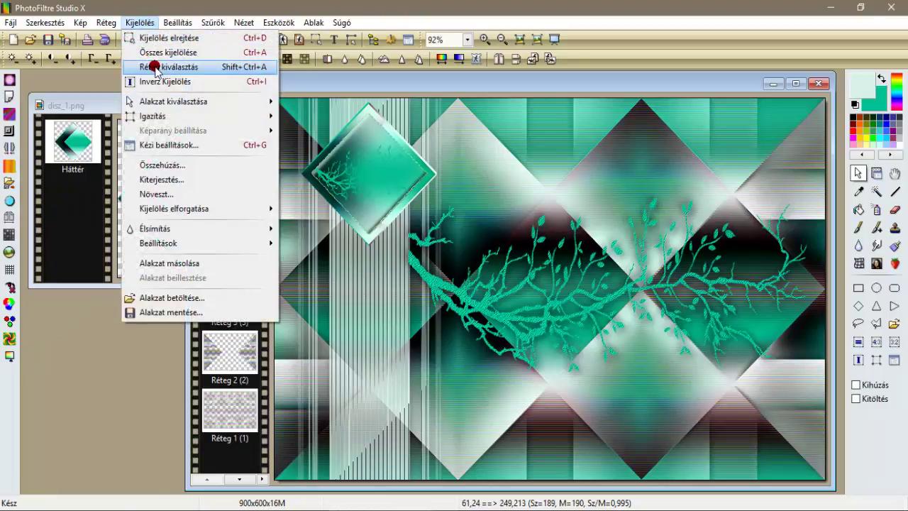
pyautogui.click(219, 185)
pyautogui.click(213, 22)
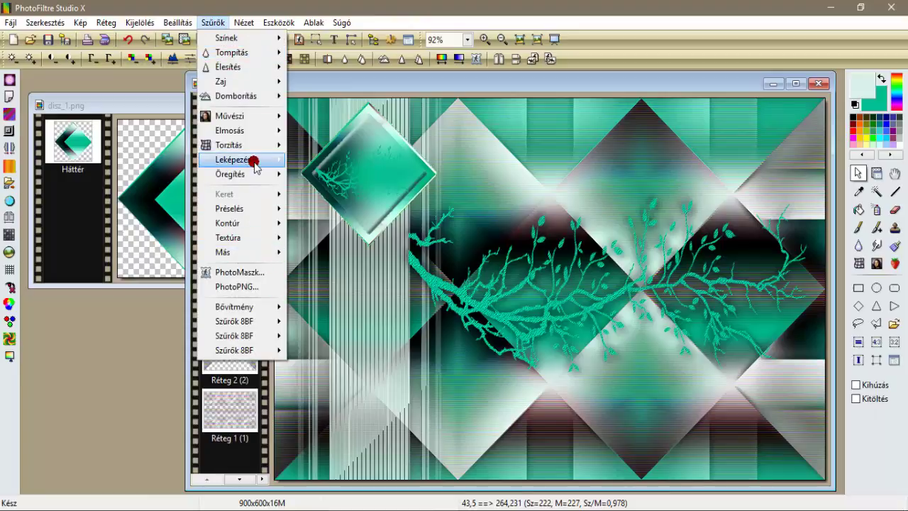
pyautogui.moveTo(280, 161)
pyautogui.click(331, 258)
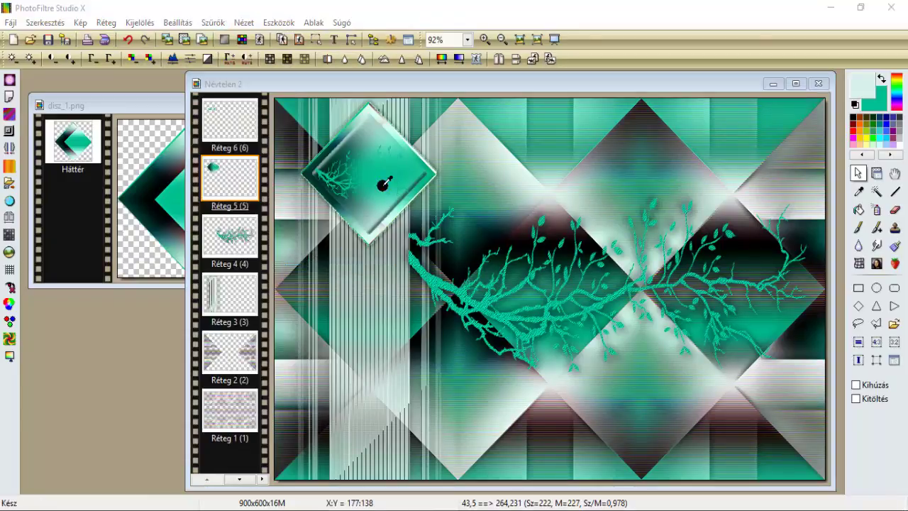
pyautogui.click(680, 236)
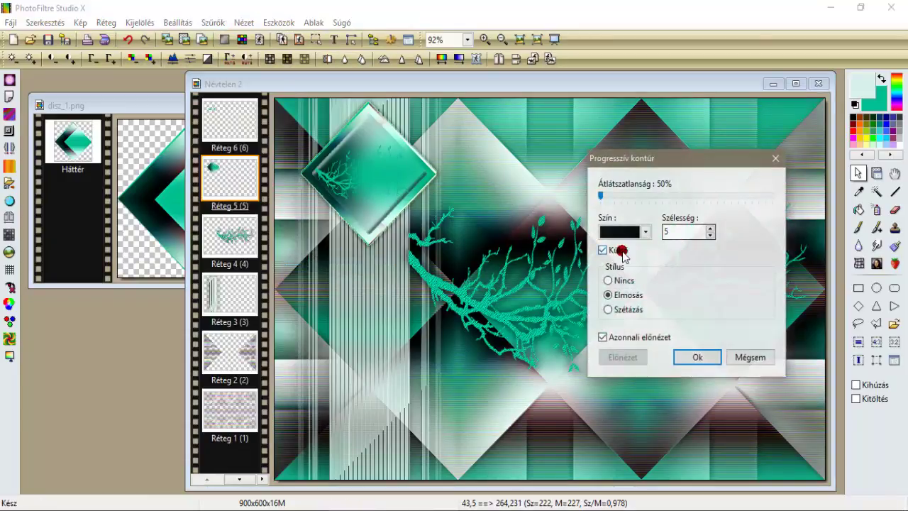
pyautogui.click(690, 356)
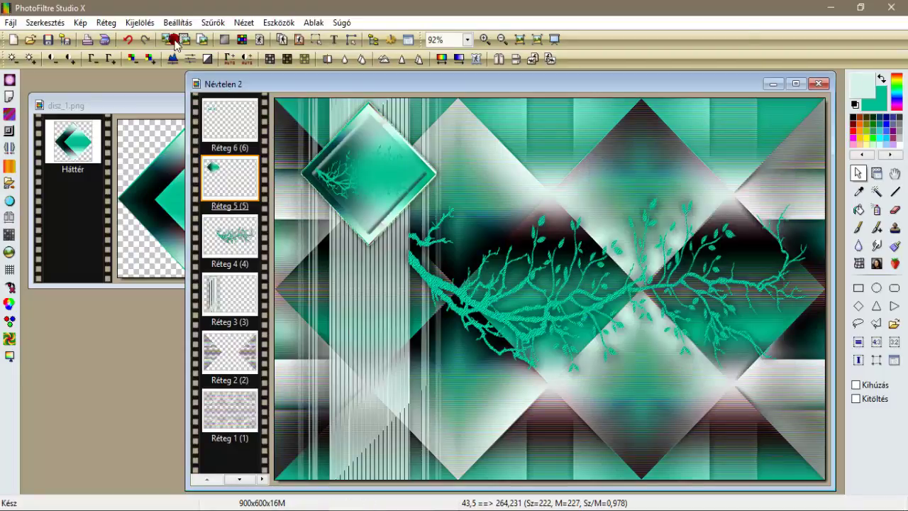
pyautogui.click(145, 22)
pyautogui.click(167, 37)
# Add a black Élsimított shadow to the branch on Réteg 6 with X and Y offsets 7, 80% opacity, radius 7, and merge the shadow
pyautogui.click(226, 119)
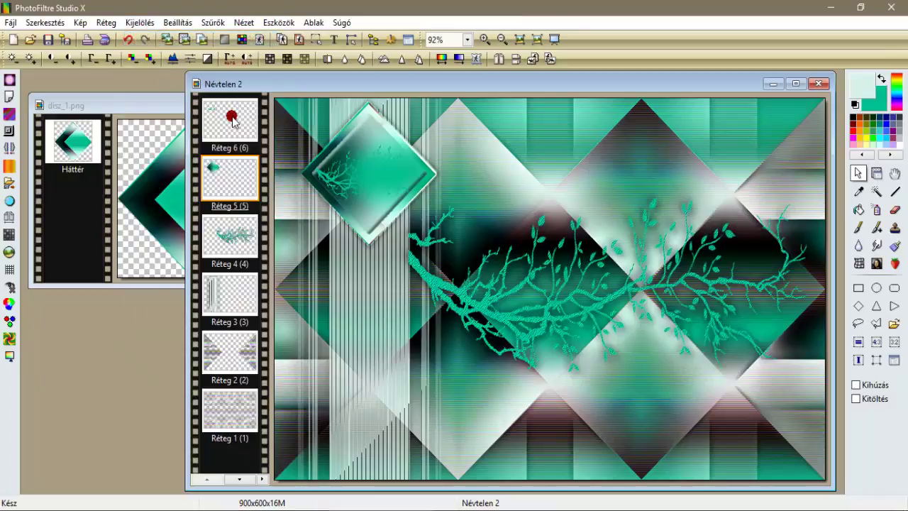
pyautogui.moveTo(221, 140); pyautogui.dragTo(376, 177)
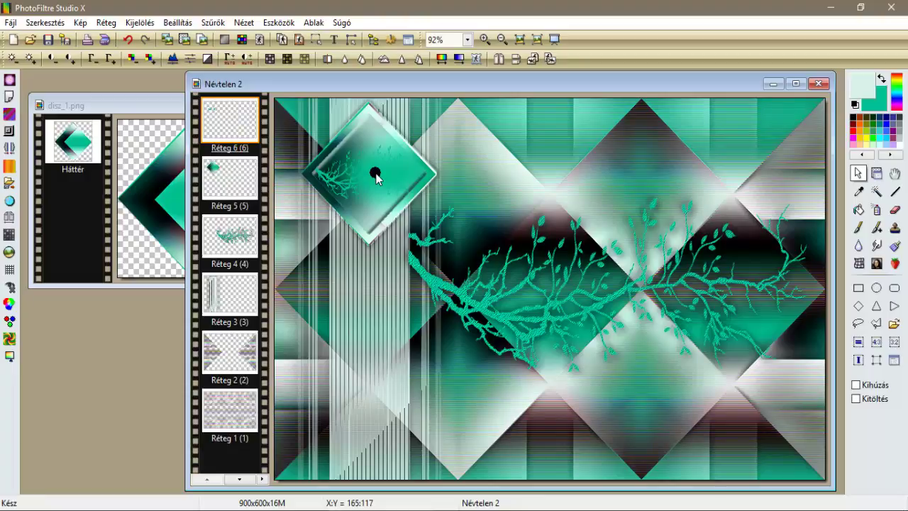
pyautogui.rightClick(234, 115)
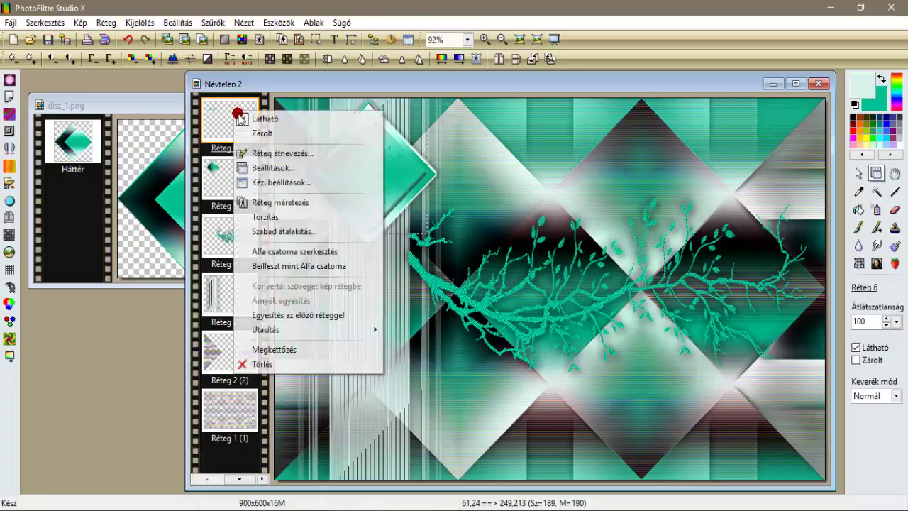
pyautogui.click(248, 168)
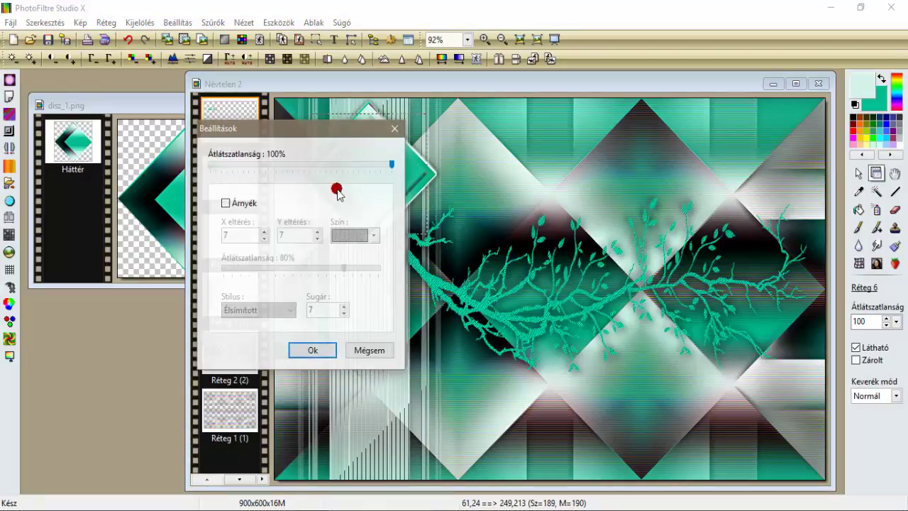
pyautogui.click(224, 204)
pyautogui.moveTo(356, 128); pyautogui.dragTo(254, 146)
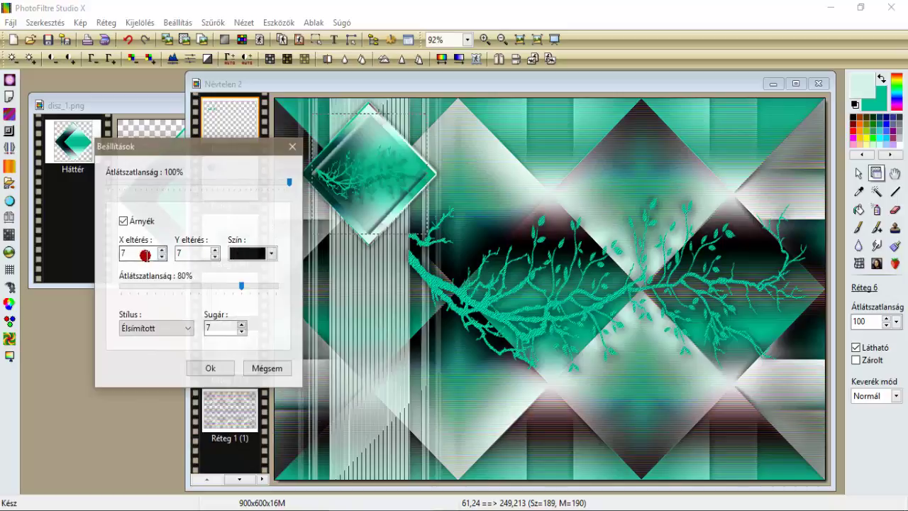
pyautogui.click(217, 367)
pyautogui.rightClick(216, 119)
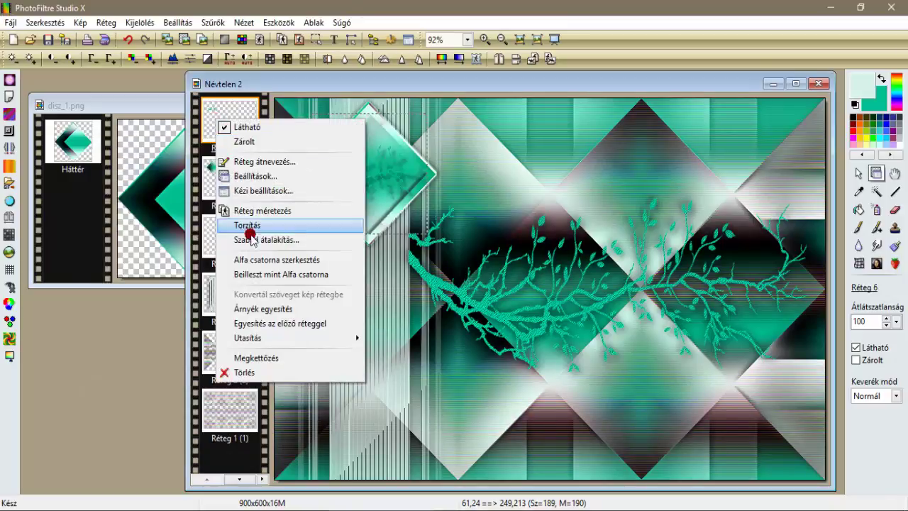
pyautogui.click(258, 311)
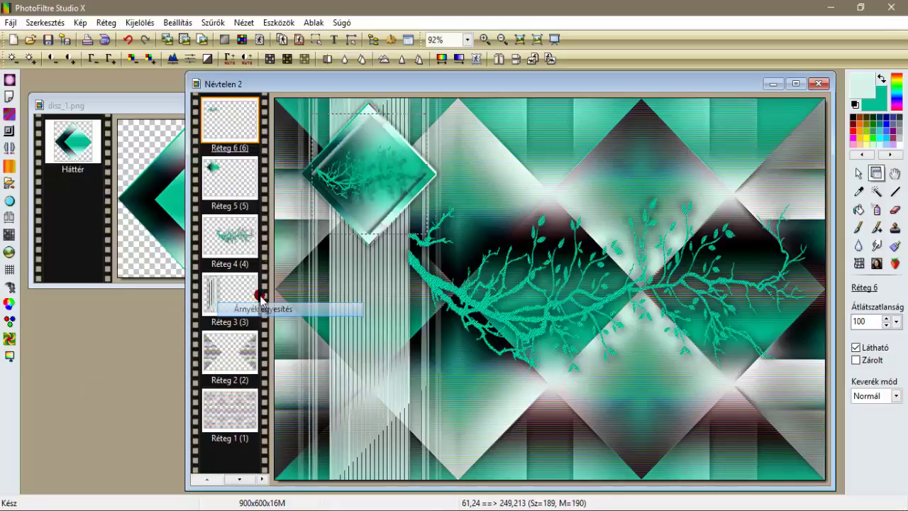
# Try duplicating the branch layer Réteg 6, flipping the copy horizontally and moving it to about X 40, Y 24
pyautogui.rightClick(237, 117)
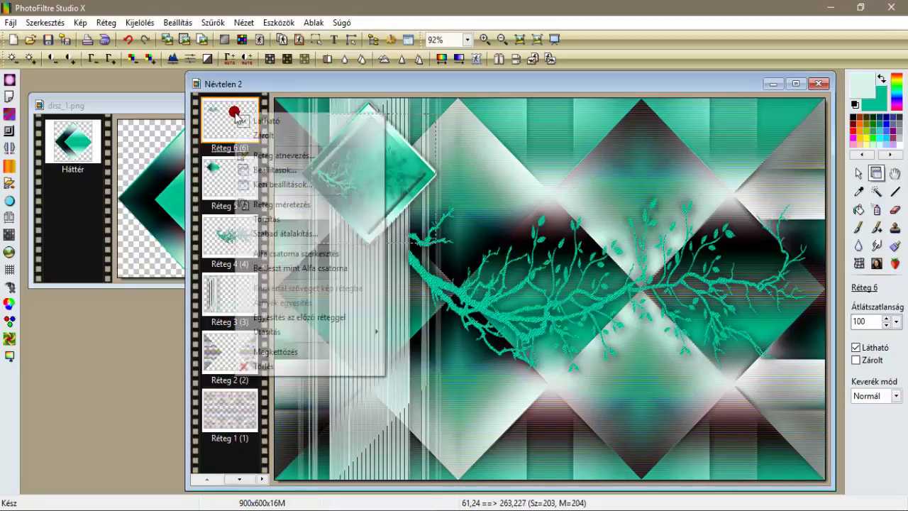
pyautogui.click(320, 351)
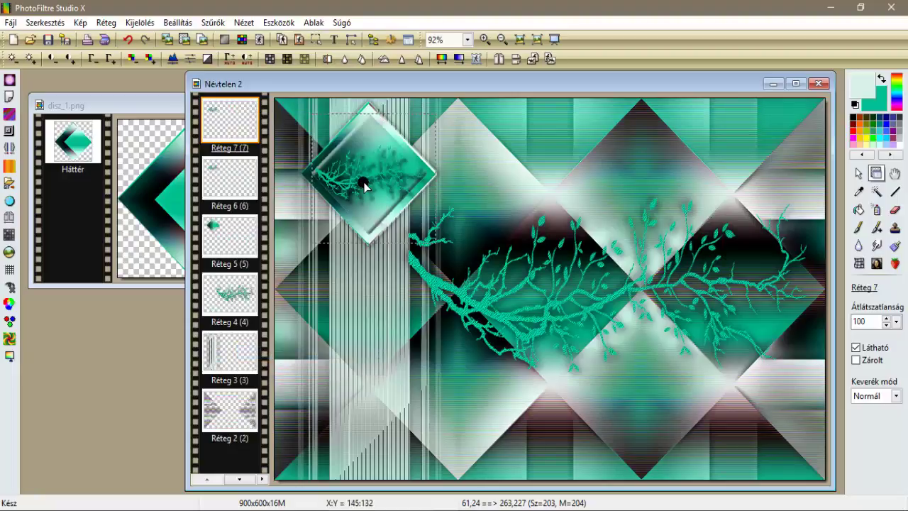
pyautogui.click(501, 61)
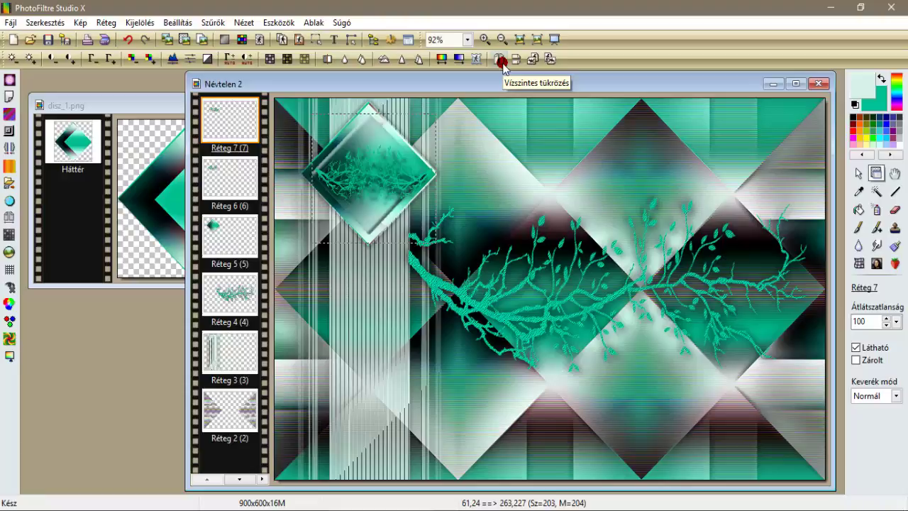
pyautogui.moveTo(361, 168)
pyautogui.mouseDown()
pyautogui.moveTo(365, 362)
pyautogui.moveTo(348, 158)
pyautogui.moveTo(348, 168)
pyautogui.mouseUp()
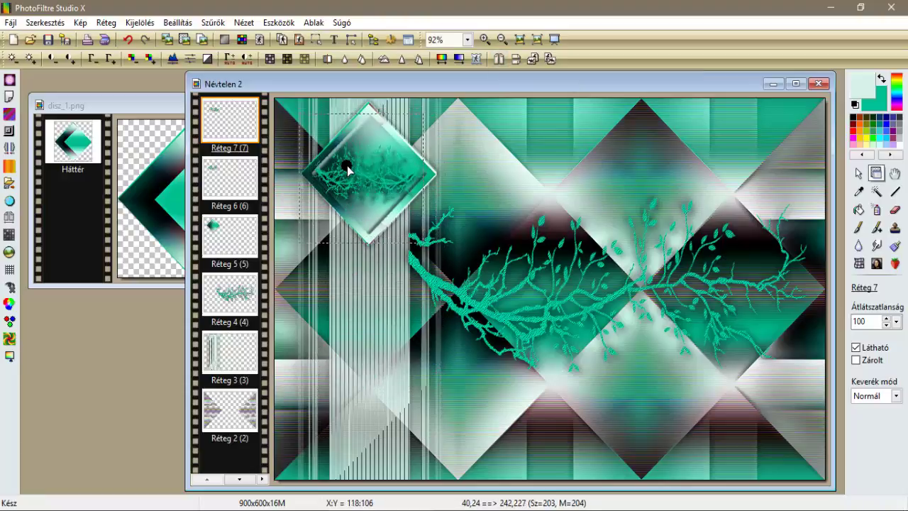
# Undo the duplication, horizontal flip and move of the branch layer, keeping its merged shadow
pyautogui.click(129, 39)
pyautogui.click(131, 40)
pyautogui.click(131, 40)
pyautogui.click(130, 39)
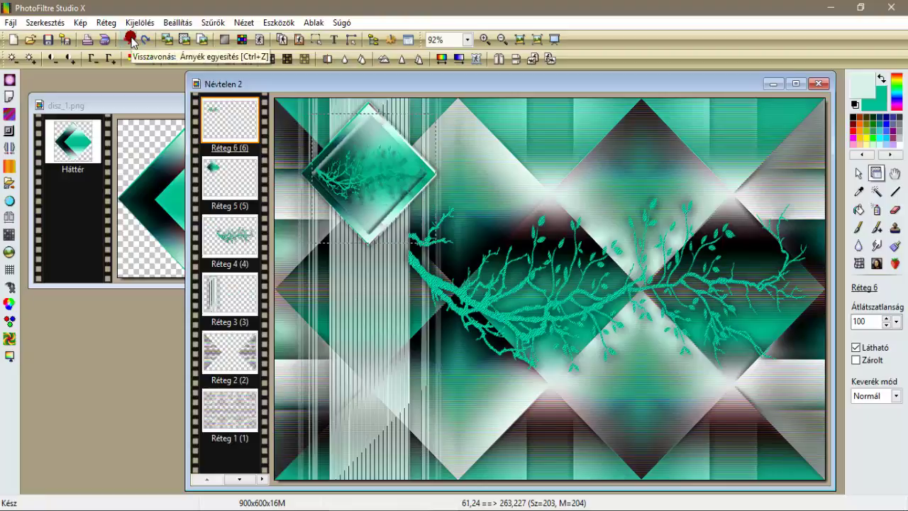
pyautogui.click(142, 41)
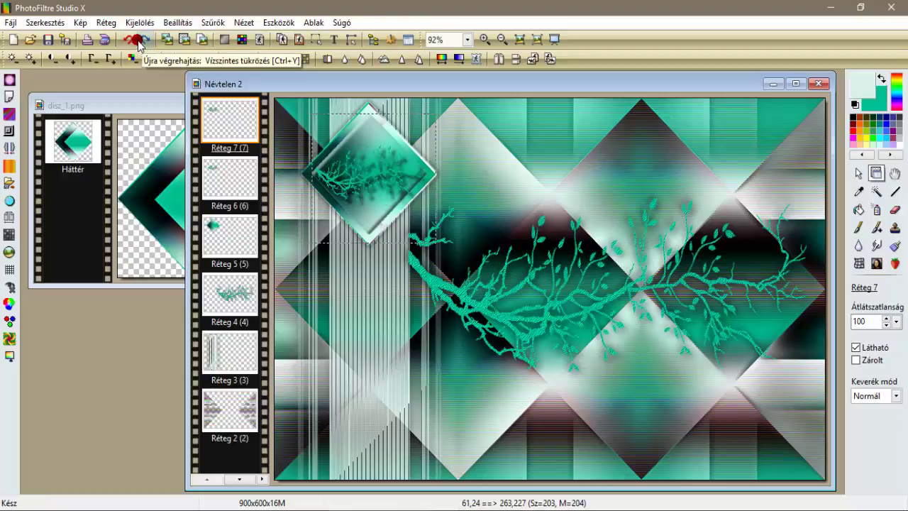
pyautogui.click(129, 40)
# Merge the branch layer Réteg 6 into the diamond layer Réteg 5 below it
pyautogui.click(232, 121)
pyautogui.moveTo(228, 118); pyautogui.dragTo(217, 117)
pyautogui.rightClick(214, 117)
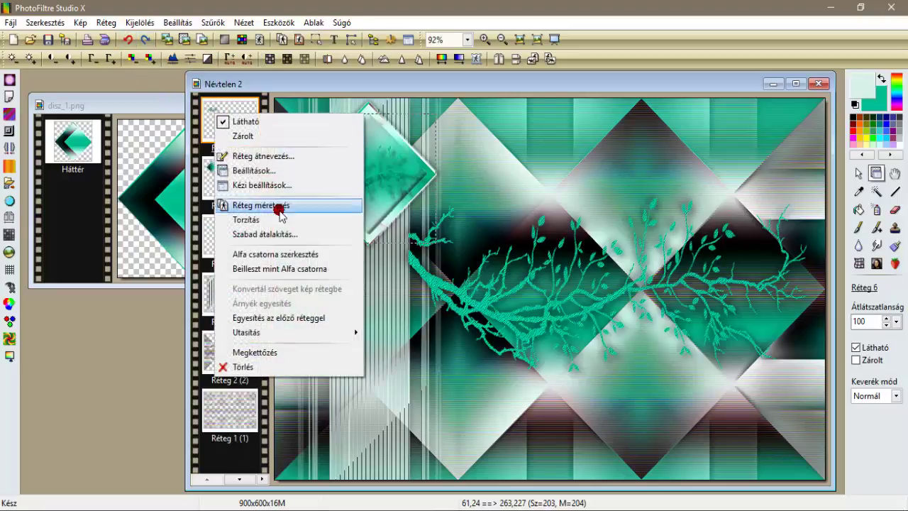
pyautogui.click(293, 316)
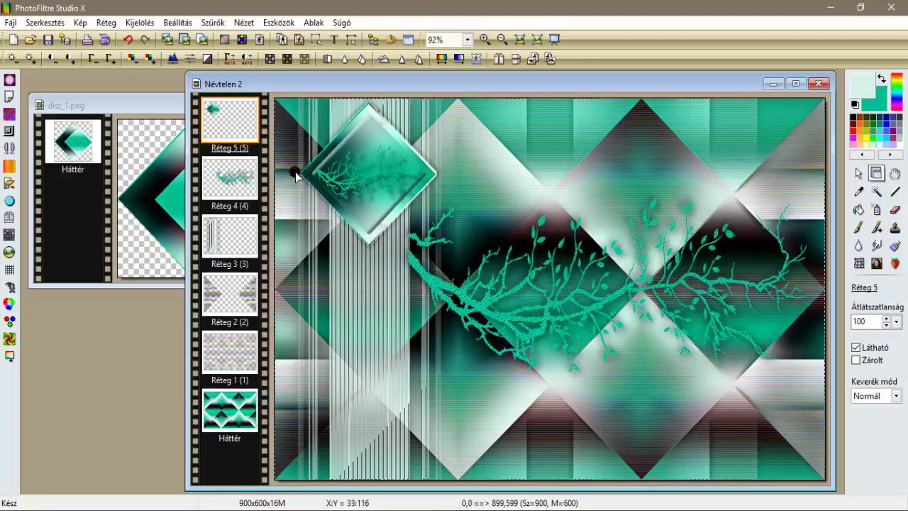
# Duplicate the merged diamond layer Réteg 5, flip the copy horizontally to the image's opposite side, and close disz_1.png
pyautogui.rightClick(229, 115)
pyautogui.click(281, 352)
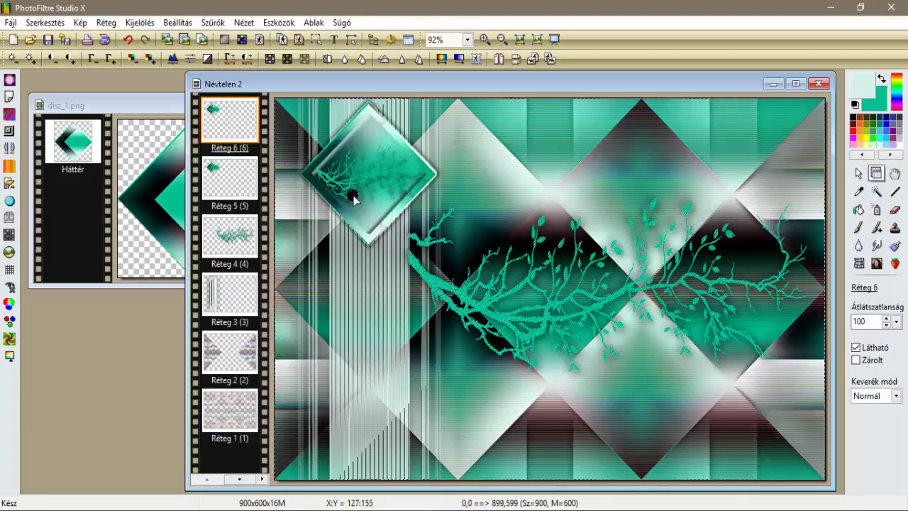
pyautogui.click(497, 62)
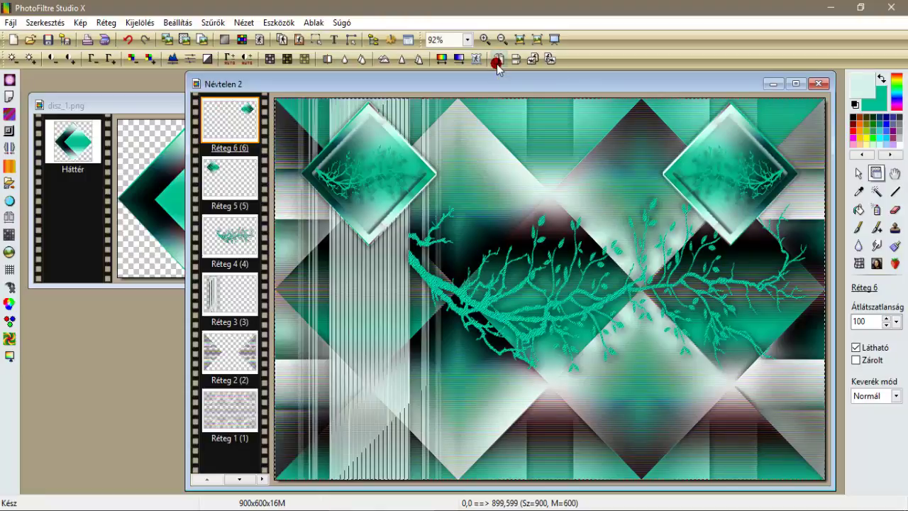
pyautogui.click(154, 105)
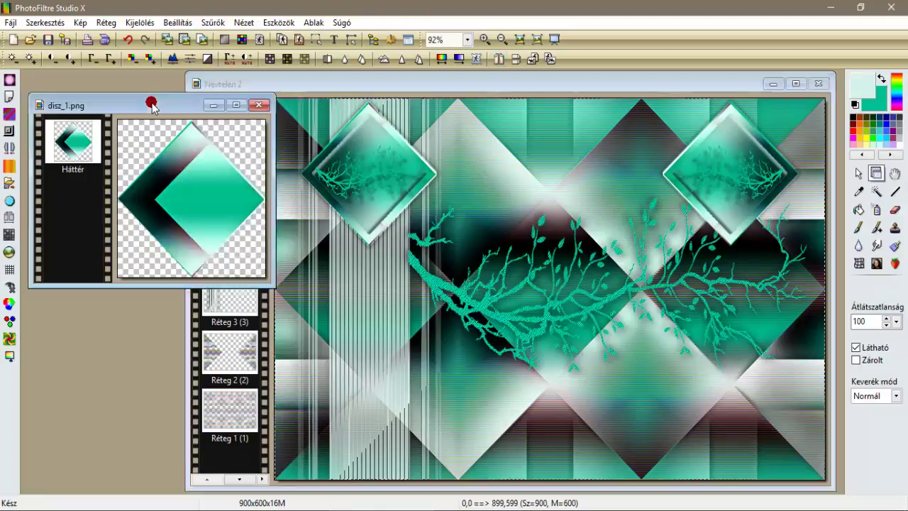
pyautogui.click(259, 105)
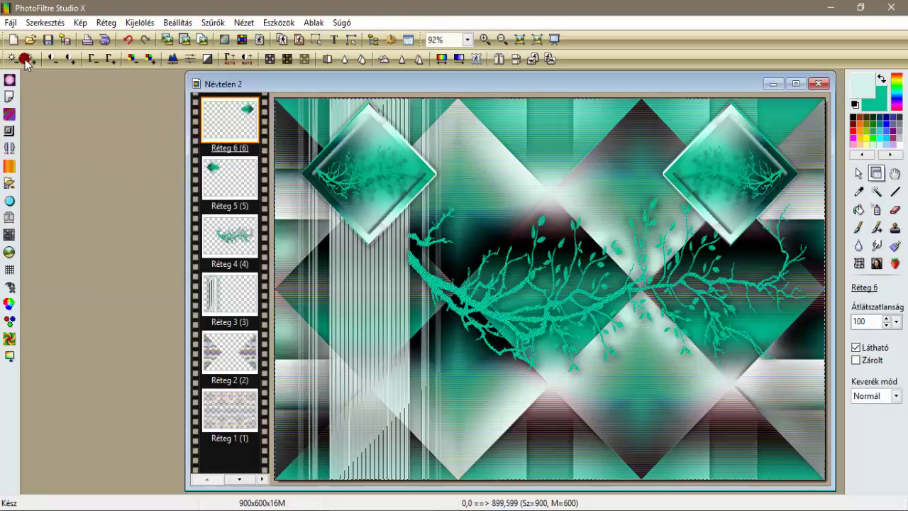
# Open the ornament image disz_2.png from the 1.17 lesson folder
pyautogui.click(28, 40)
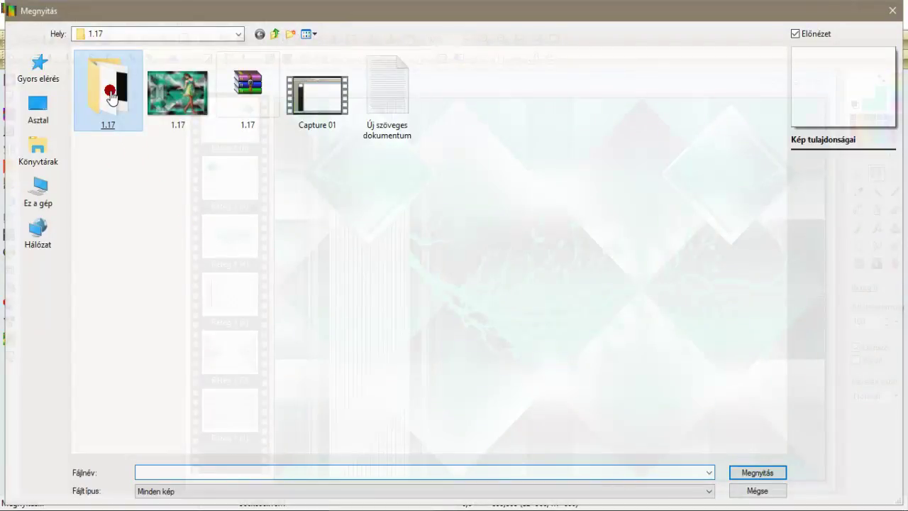
pyautogui.doubleClick(111, 97)
pyautogui.click(321, 132)
pyautogui.doubleClick(321, 132)
# Copy the bead string from disz_2.png into Névtelen 2 as a new layer and place it beneath the upper-left diamond, about X 133, Y 220
pyautogui.click(117, 101)
pyautogui.click(163, 44)
pyautogui.click(202, 83)
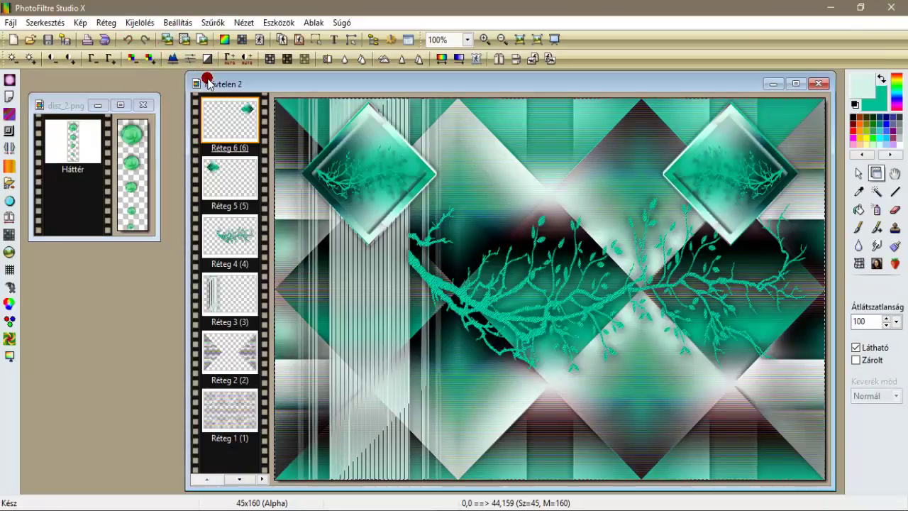
pyautogui.click(185, 39)
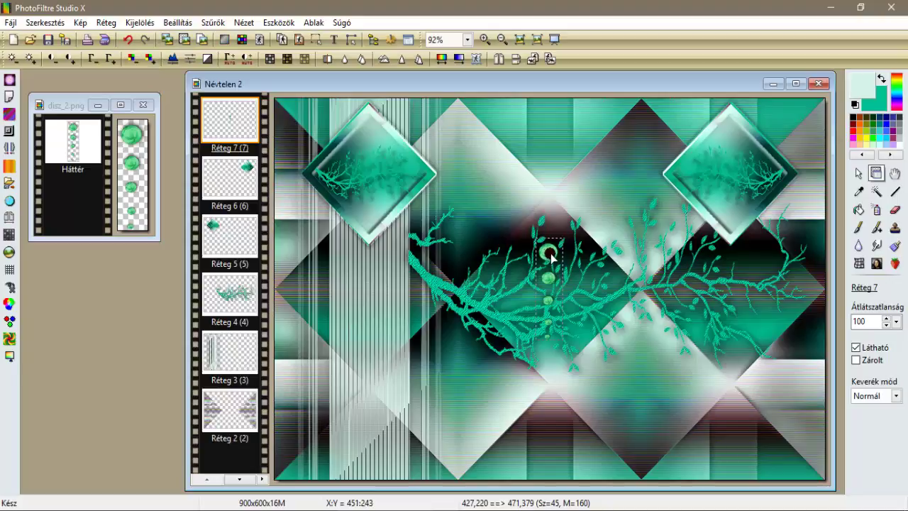
pyautogui.moveTo(552, 259); pyautogui.dragTo(372, 259)
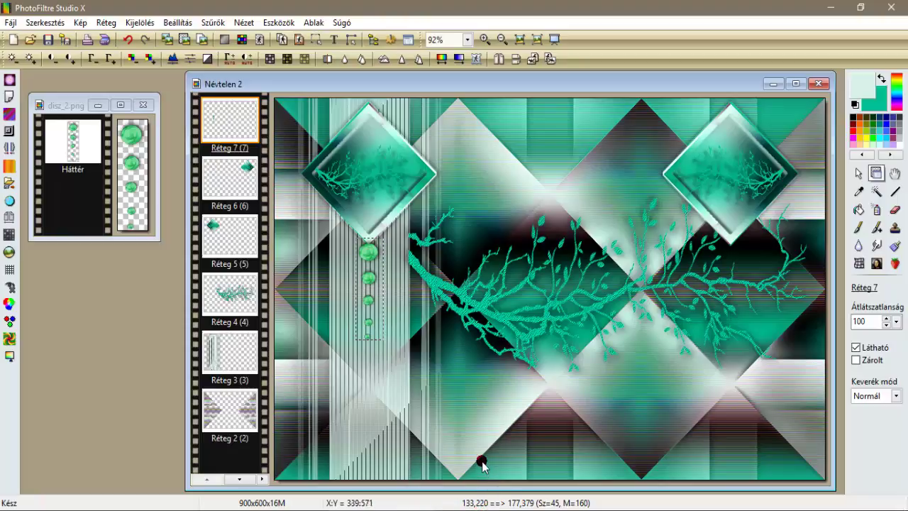
# Give the bead layer Réteg 7 a black shadow with X and Y offset 5, opacity 50%, radius 15, and merge the shadow
pyautogui.rightClick(222, 122)
pyautogui.click(247, 174)
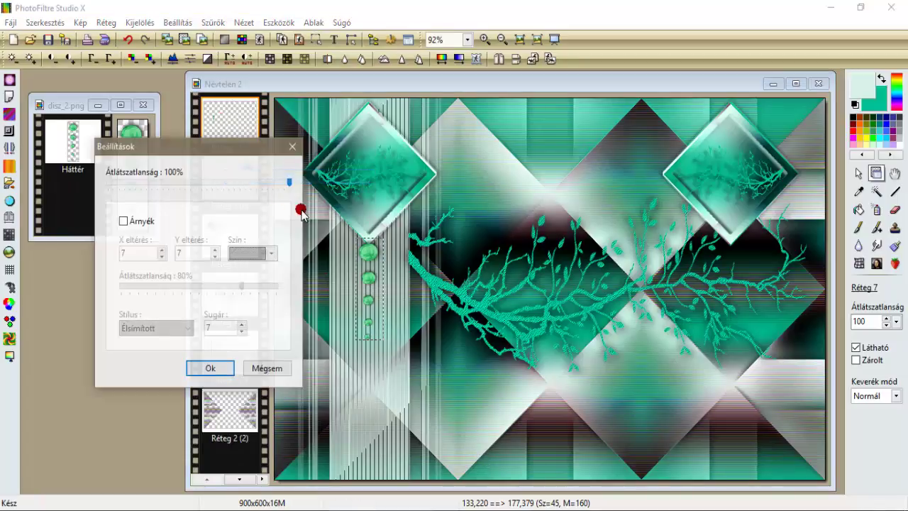
pyautogui.click(125, 220)
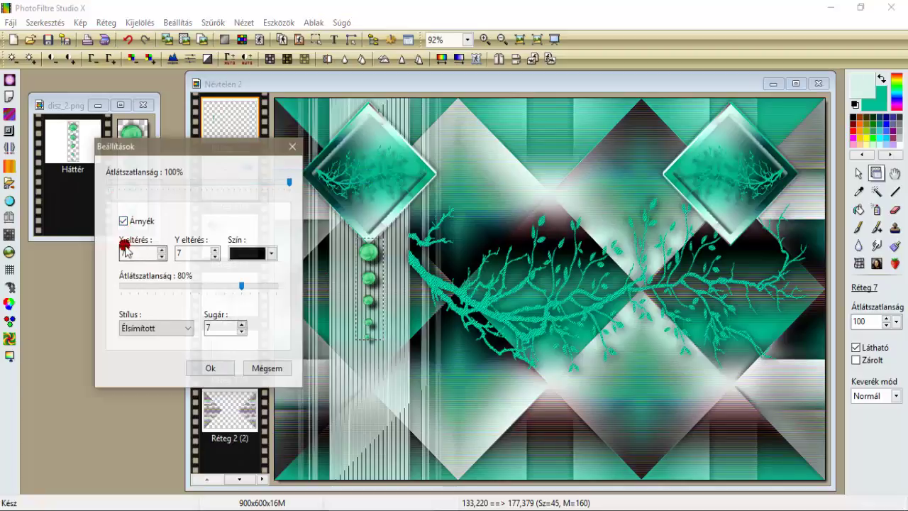
pyautogui.write('5')
pyautogui.doubleClick(178, 255)
pyautogui.write('5')
pyautogui.moveTo(243, 289); pyautogui.dragTo(195, 289)
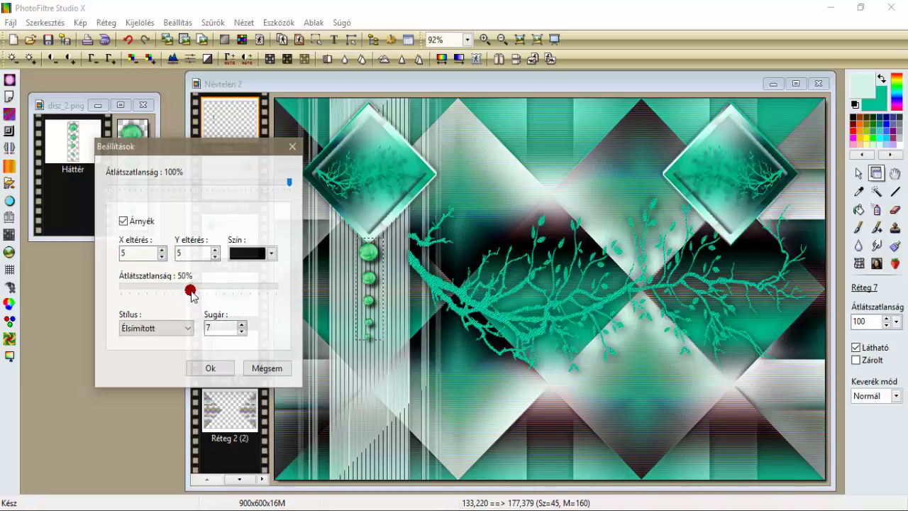
pyautogui.press('Tab')
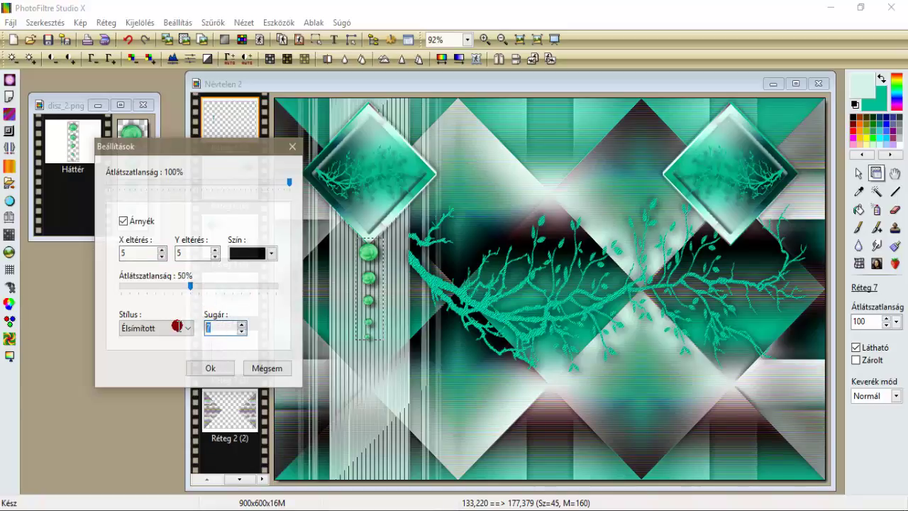
pyautogui.write('10')
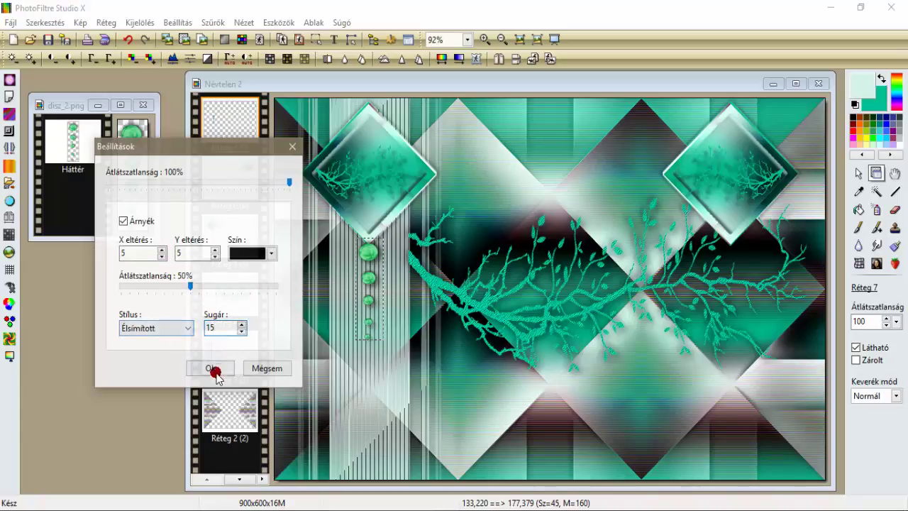
pyautogui.click(211, 368)
pyautogui.rightClick(224, 119)
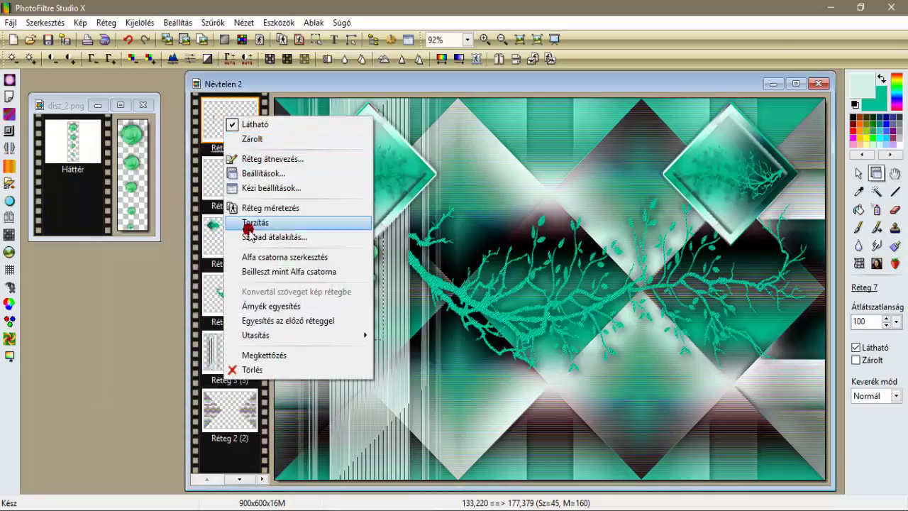
pyautogui.click(256, 307)
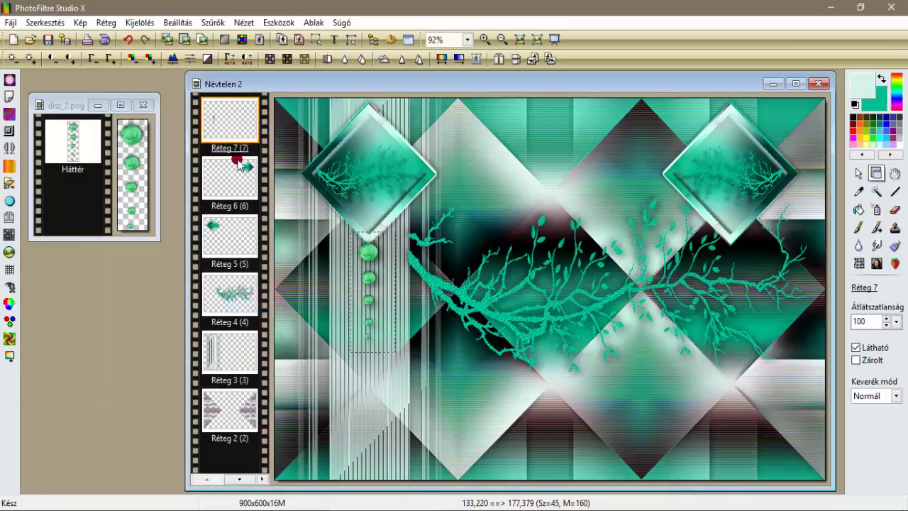
# Add a second shadow to the bead layer Réteg 7 with X and Y offset -5, and merge it into the layer
pyautogui.rightClick(225, 122)
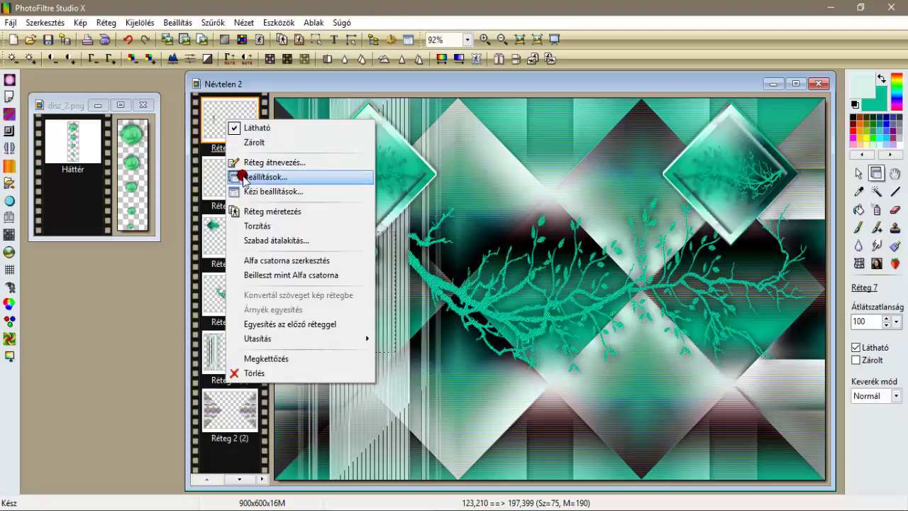
pyautogui.click(259, 174)
pyautogui.click(122, 221)
pyautogui.click(122, 253)
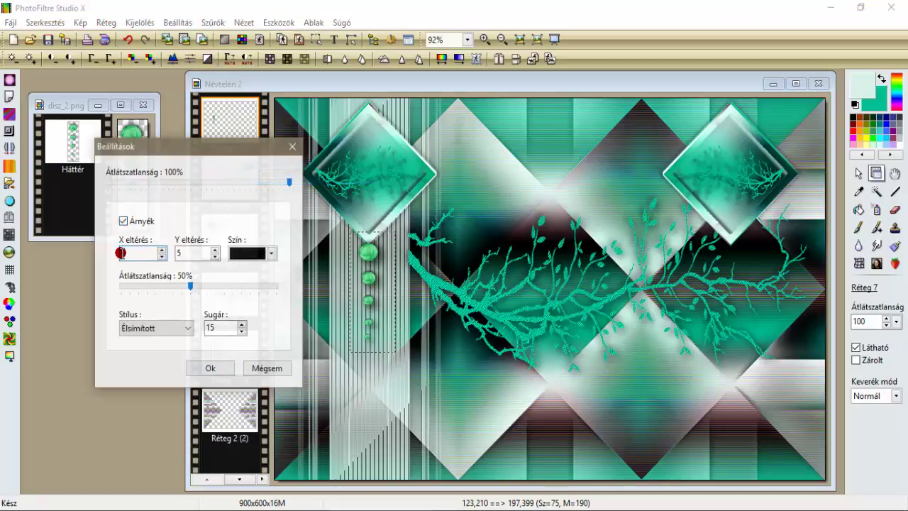
pyautogui.write('-5')
pyautogui.click(173, 251)
pyautogui.write('-')
pyautogui.click(210, 368)
pyautogui.rightClick(237, 129)
pyautogui.click(263, 322)
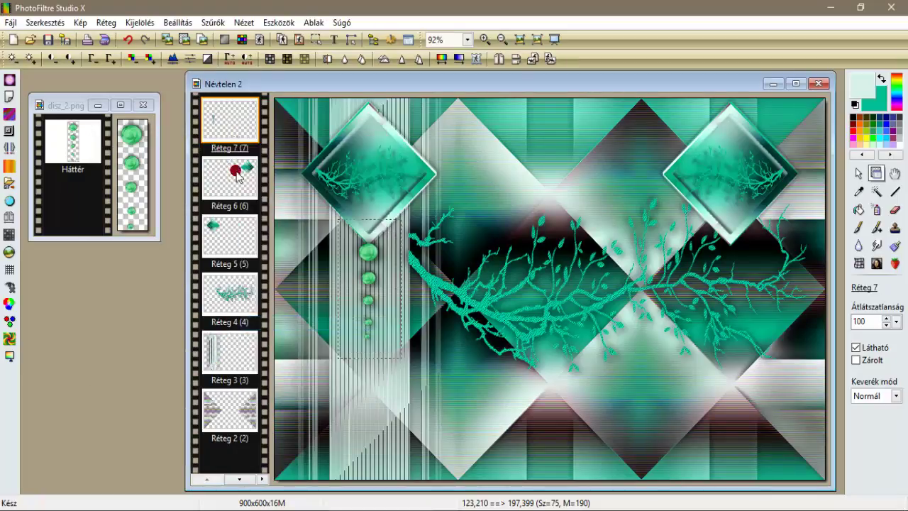
# Apply the micro contrast (Mikro kontraszt) sharpening filter to the bead layer Réteg 7
pyautogui.click(215, 22)
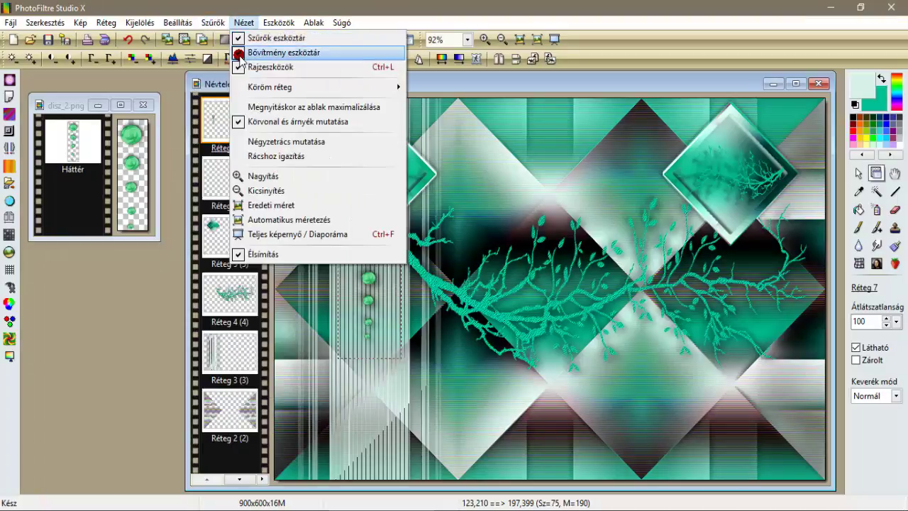
pyautogui.click(220, 67)
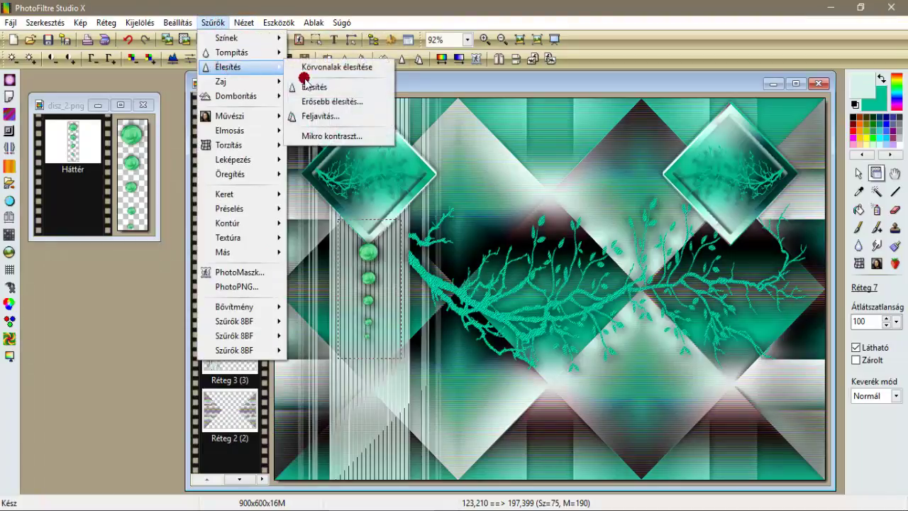
pyautogui.click(298, 136)
pyautogui.click(287, 284)
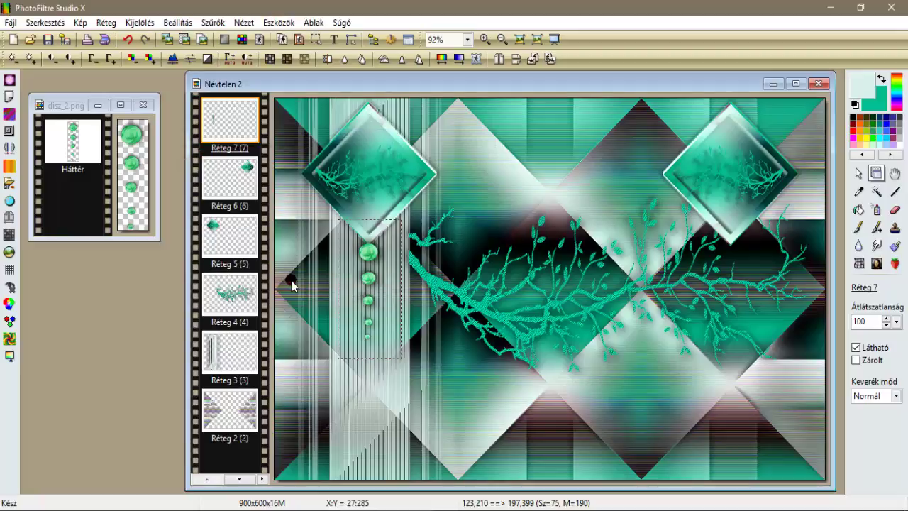
# Move the mirrored diamond layer Réteg 6 to the lower-left area, directly beneath the bead string
pyautogui.click(380, 195)
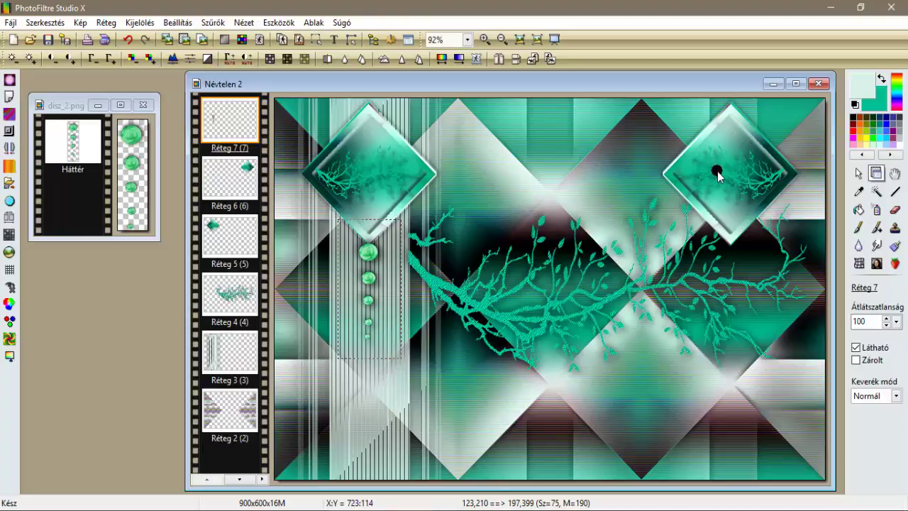
pyautogui.press('pagedown')
pyautogui.moveTo(717, 174); pyautogui.dragTo(354, 407)
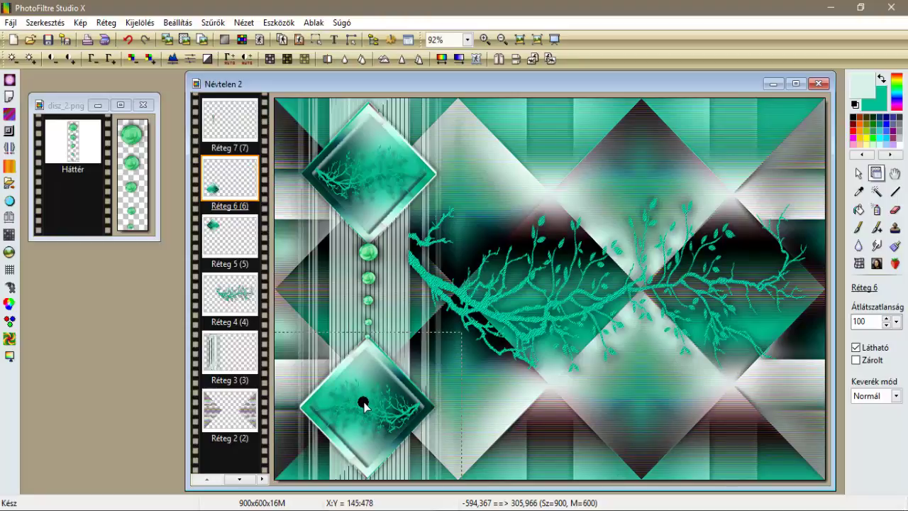
# Merge the bead layer Réteg 7 down into Réteg 6, and that into the upper diamond layer Réteg 5
pyautogui.rightClick(234, 119)
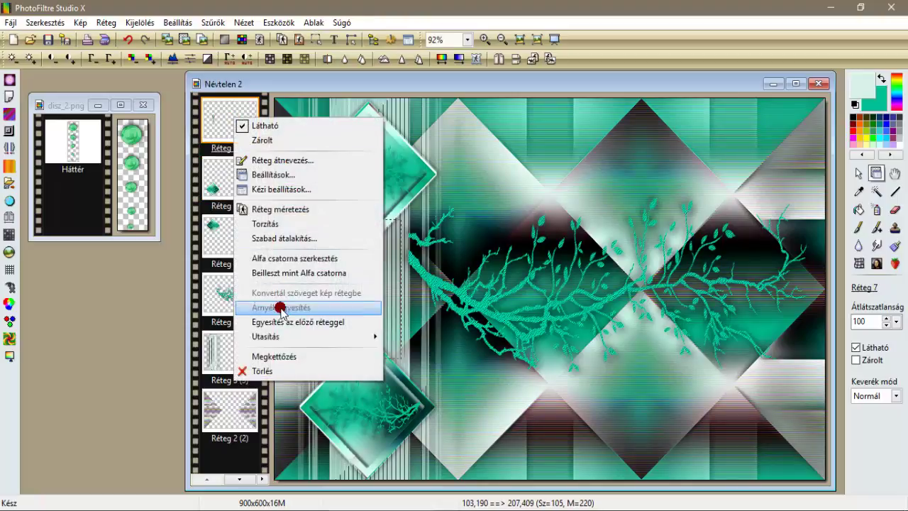
pyautogui.click(283, 322)
pyautogui.rightClick(236, 124)
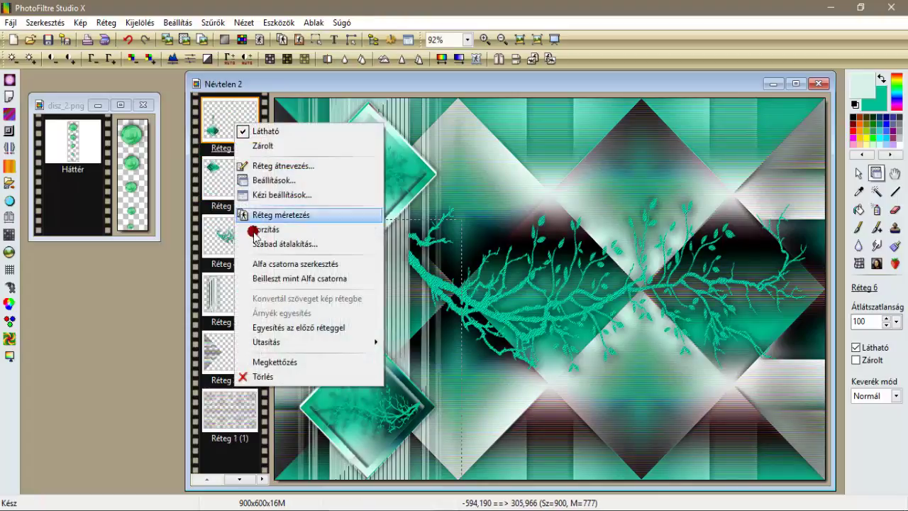
pyautogui.click(275, 327)
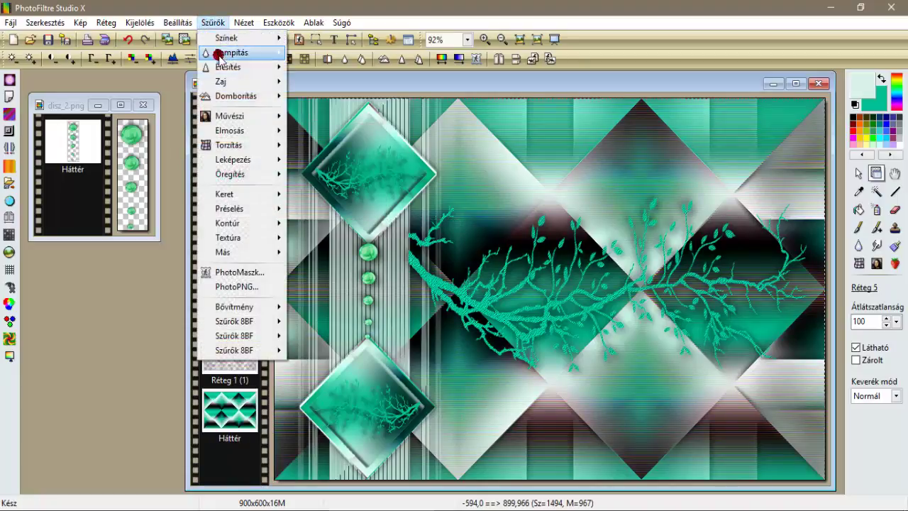
# Sharpen the merged diamond and bead layer Réteg 5 with the micro contrast (Mikro kontraszt) filter
pyautogui.moveTo(217, 67)
pyautogui.click(314, 138)
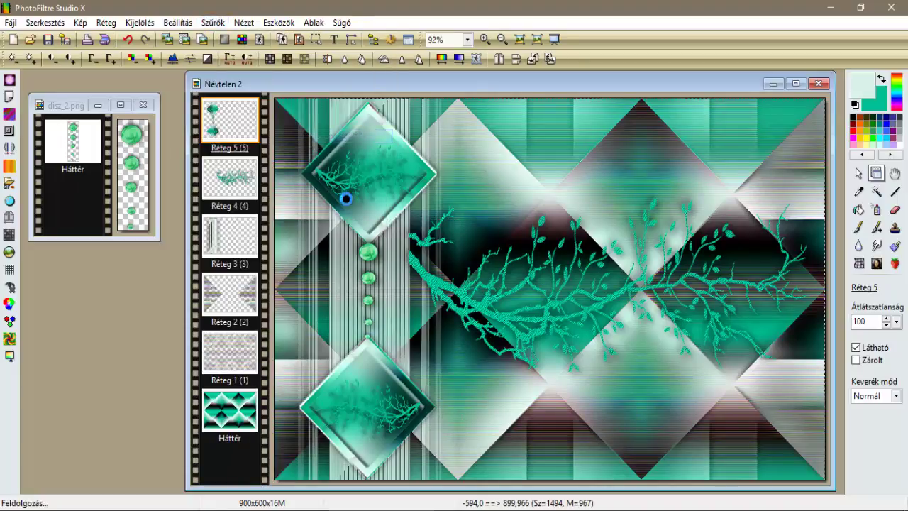
pyautogui.click(298, 282)
# Try aligning the ornament layer Réteg 5 to the image with two different layer alignments, undoing each one
pyautogui.click(242, 139)
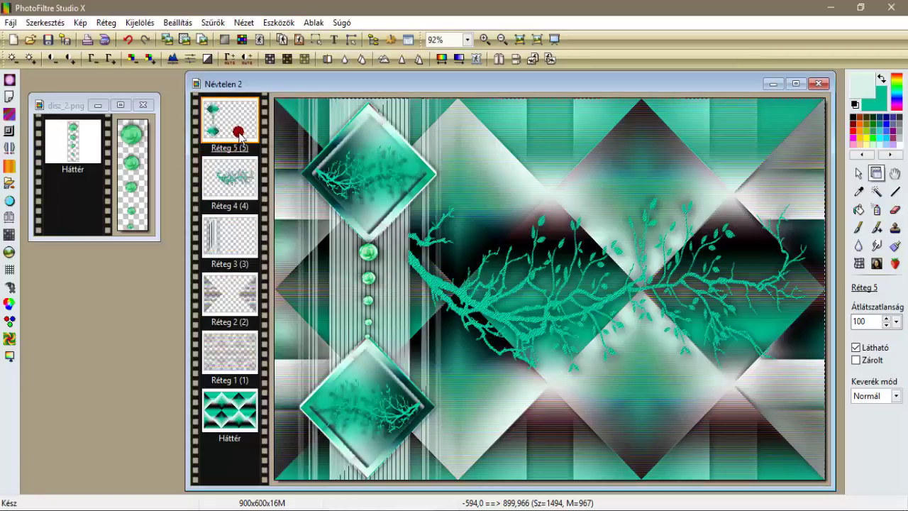
pyautogui.click(108, 23)
pyautogui.click(242, 196)
pyautogui.click(289, 210)
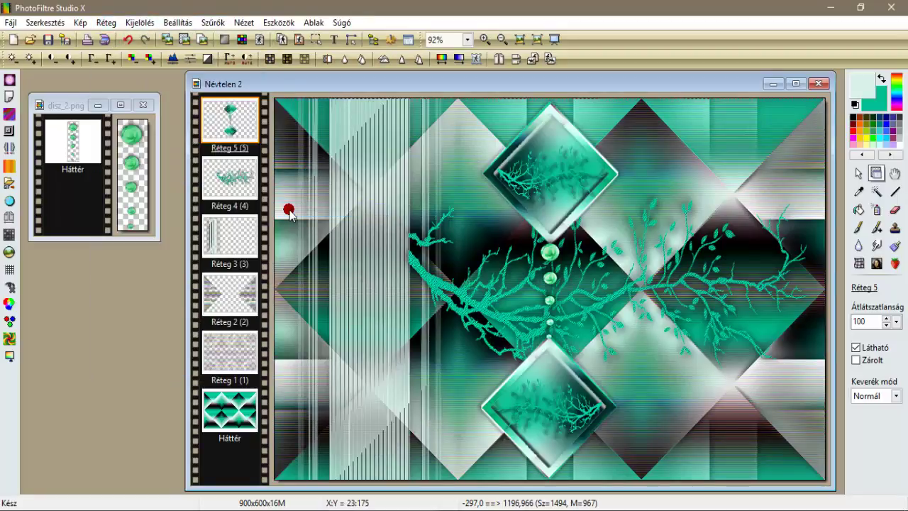
pyautogui.click(126, 39)
pyautogui.click(111, 23)
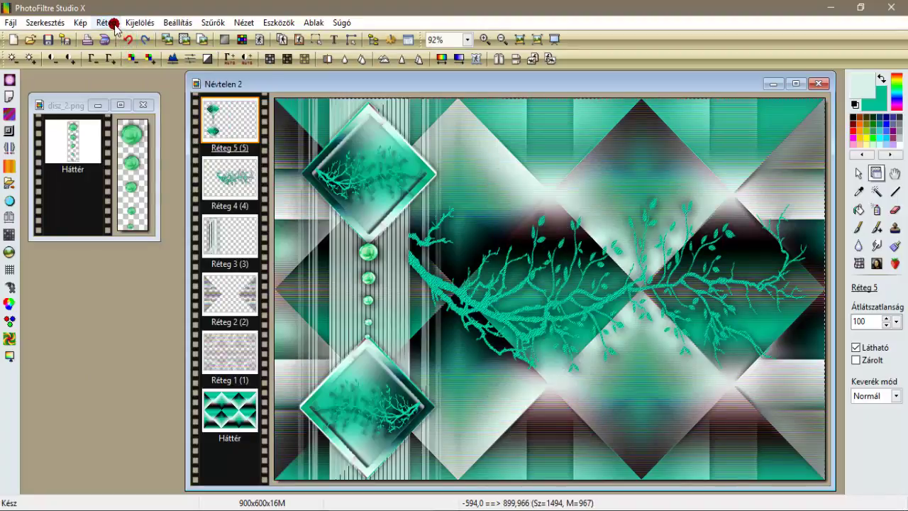
pyautogui.click(131, 194)
pyautogui.click(295, 223)
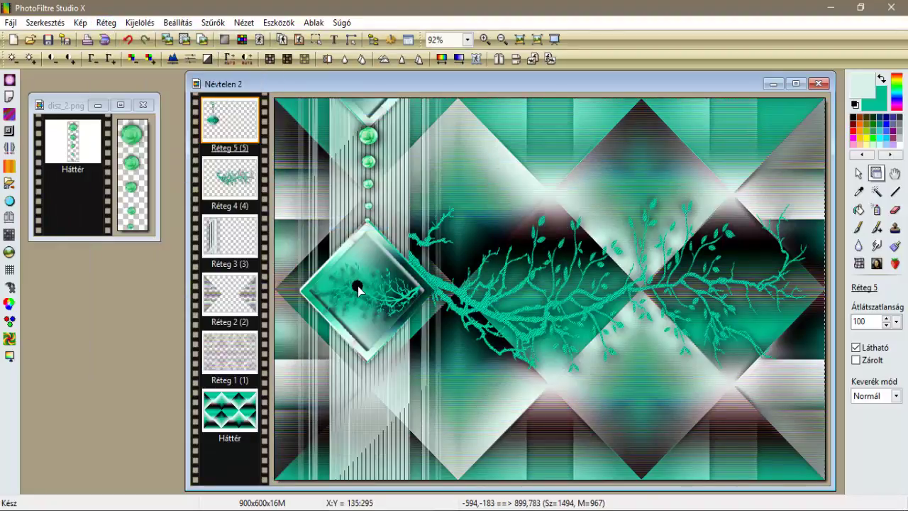
pyautogui.click(127, 39)
pyautogui.click(294, 266)
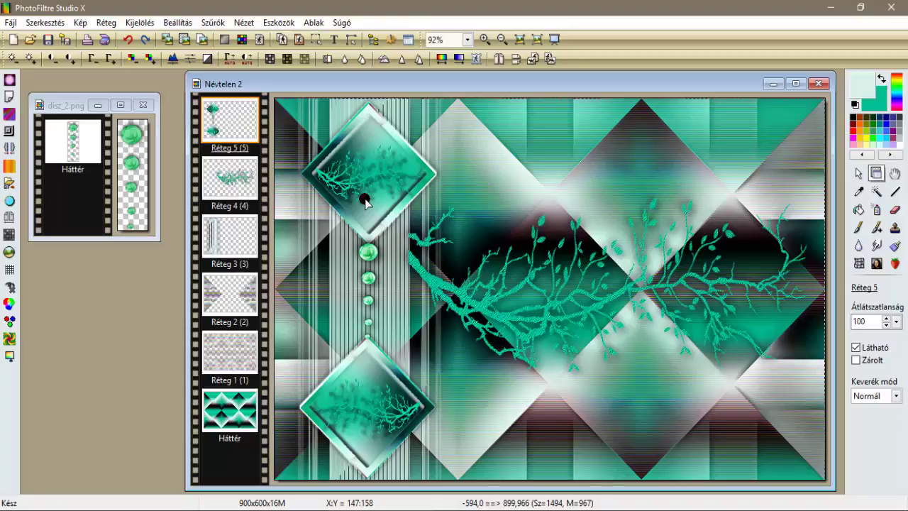
# Move the branch layer Réteg 4 below the striped layer Réteg 3, and close disz_2.png
pyautogui.click(239, 180)
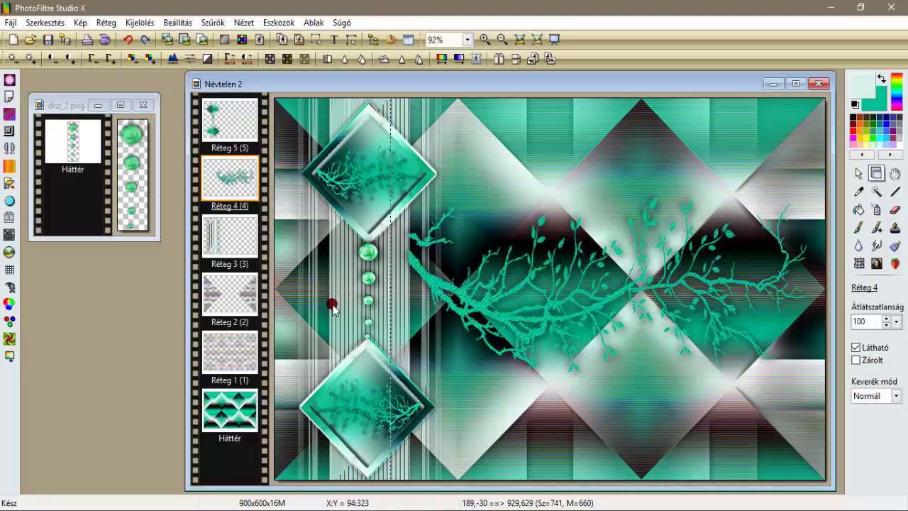
pyautogui.moveTo(231, 180); pyautogui.dragTo(239, 228)
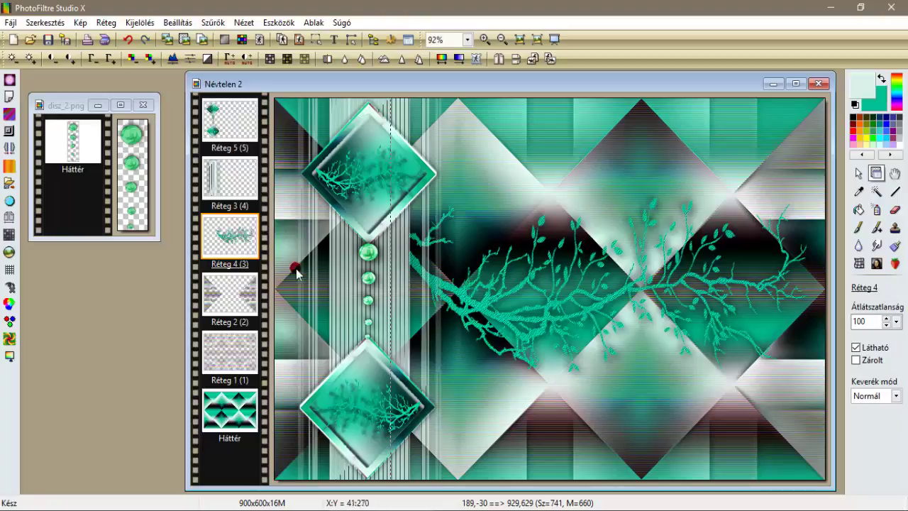
pyautogui.click(164, 154)
pyautogui.click(143, 105)
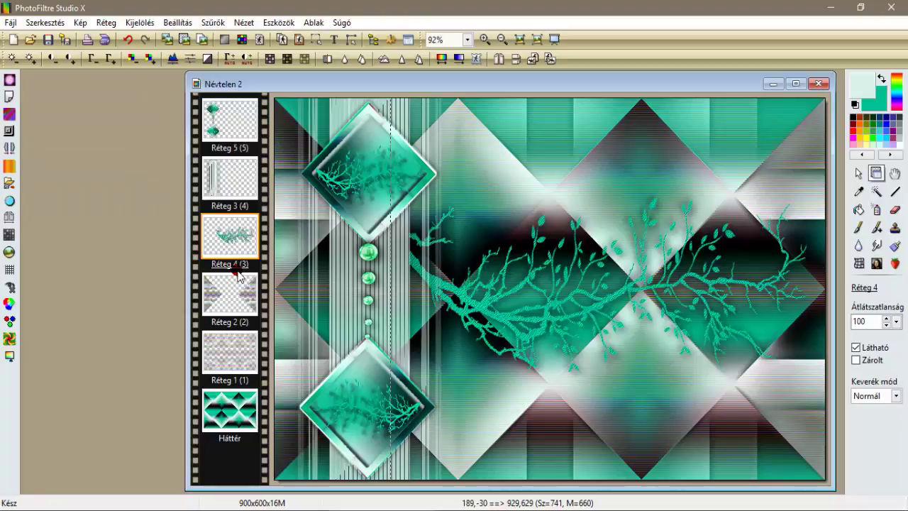
# Flatten all layers into the background and add a 2-pixel outer frame in the custom green (0, 191, 147)
pyautogui.click(106, 22)
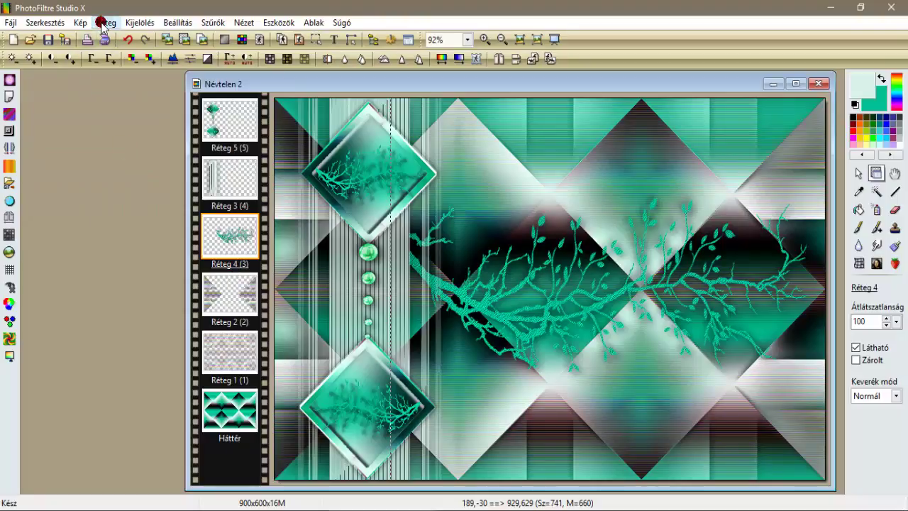
pyautogui.click(108, 369)
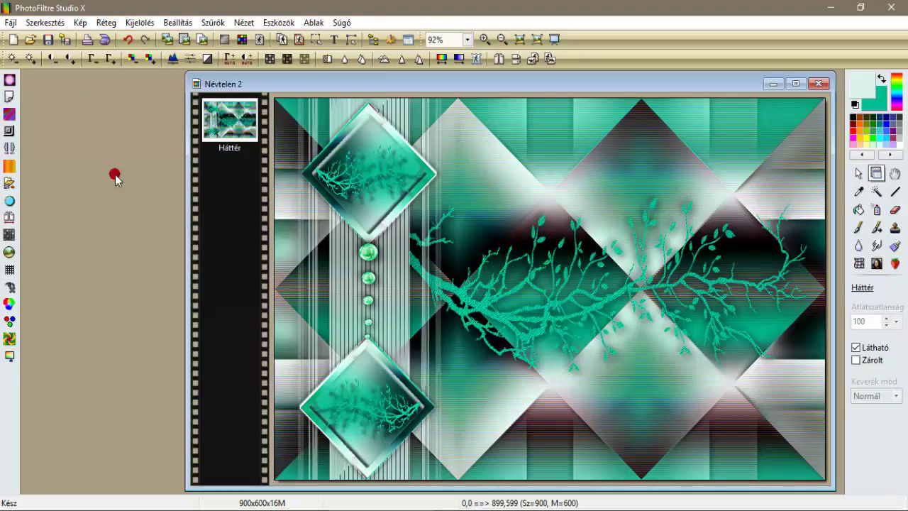
pyautogui.click(79, 22)
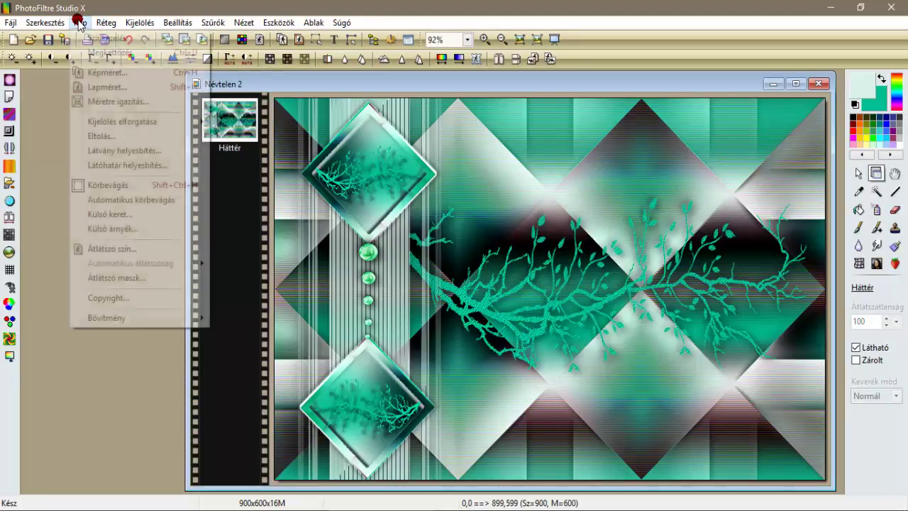
pyautogui.click(113, 214)
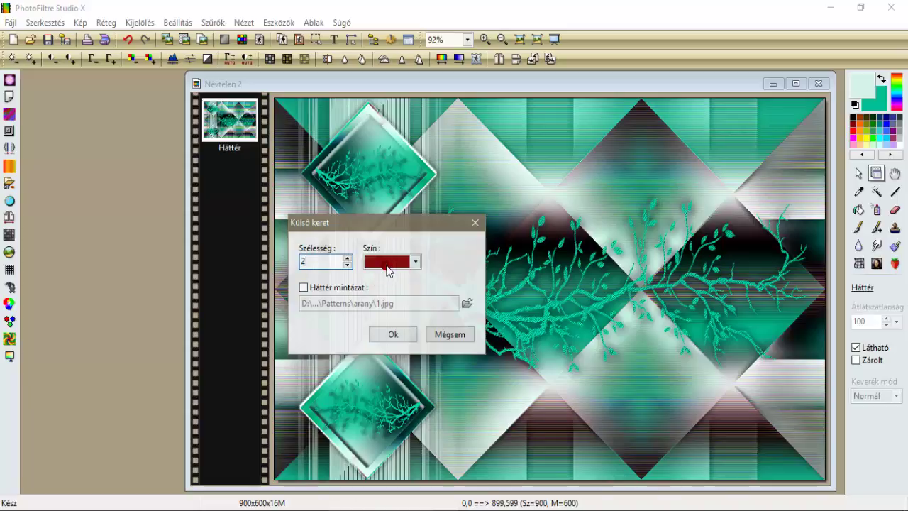
pyautogui.click(387, 266)
pyautogui.click(334, 257)
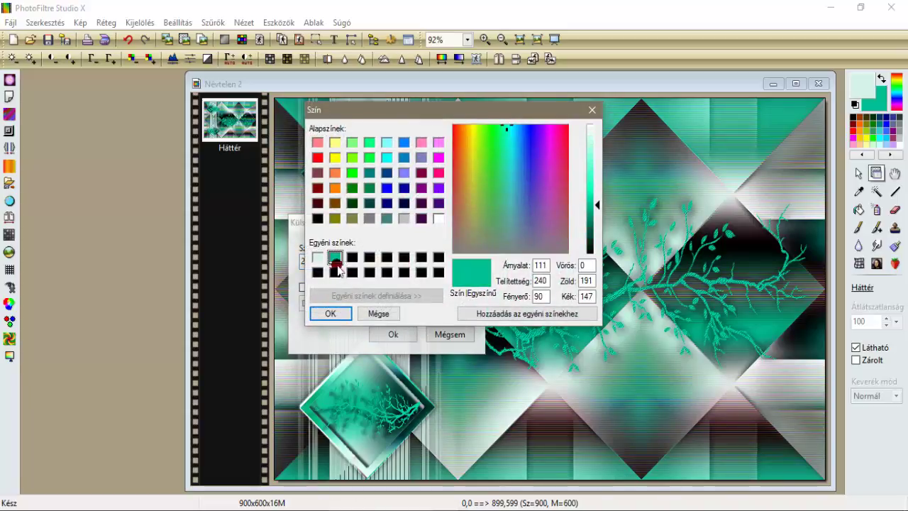
pyautogui.click(331, 313)
pyautogui.click(393, 334)
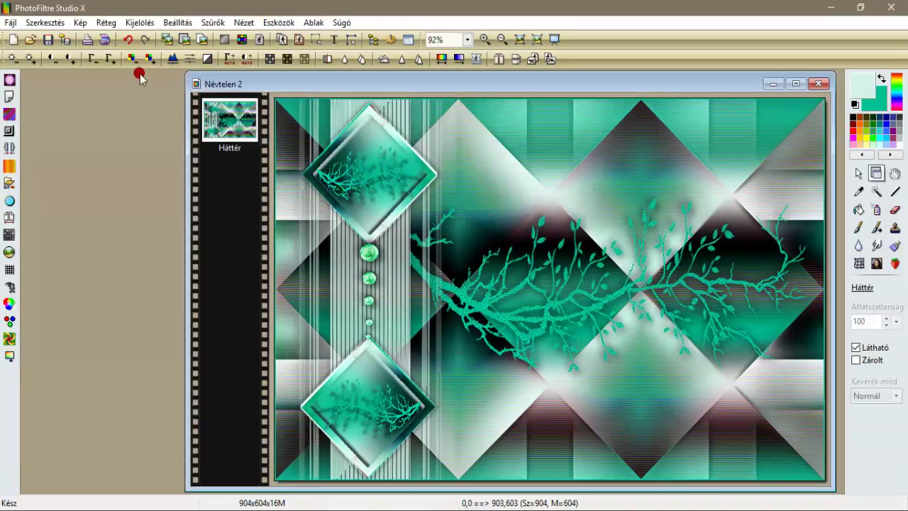
# Add a second outer frame, 2 pixels wide, in the custom pale mint colour (216, 242, 233)
pyautogui.click(78, 22)
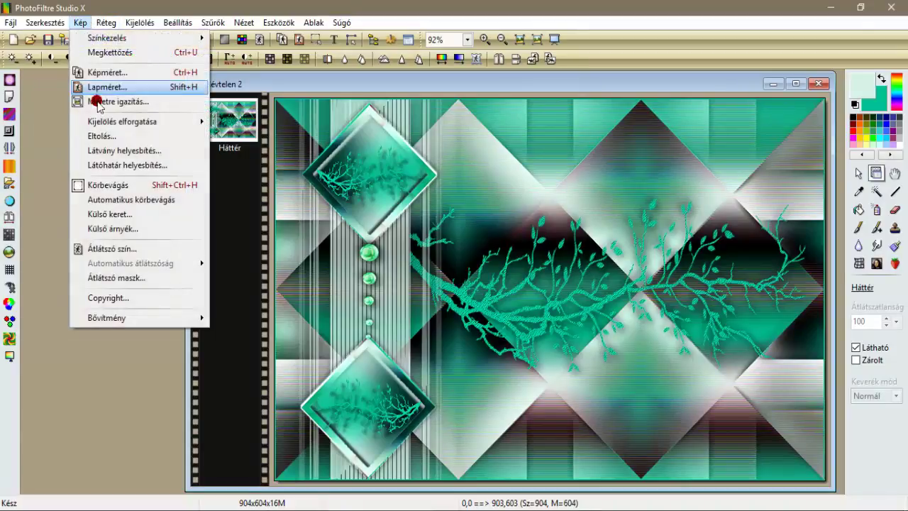
pyautogui.click(113, 214)
pyautogui.click(306, 264)
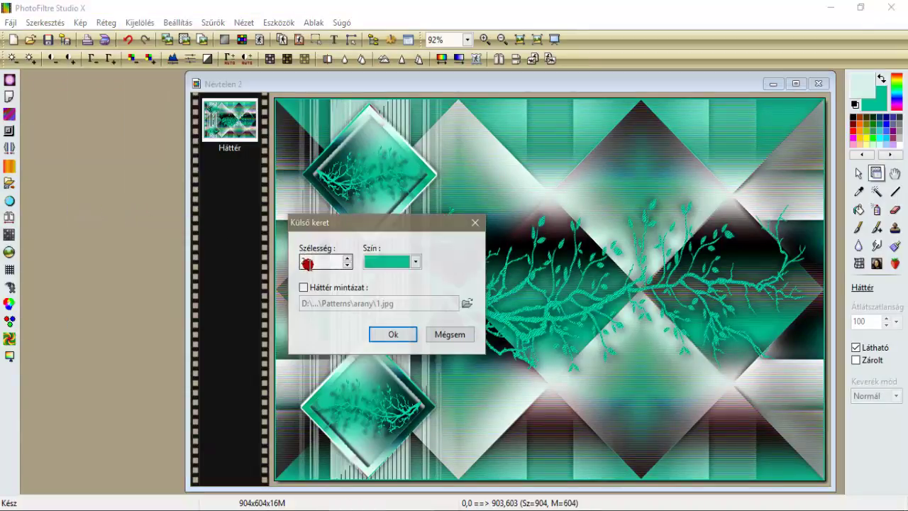
pyautogui.write('2')
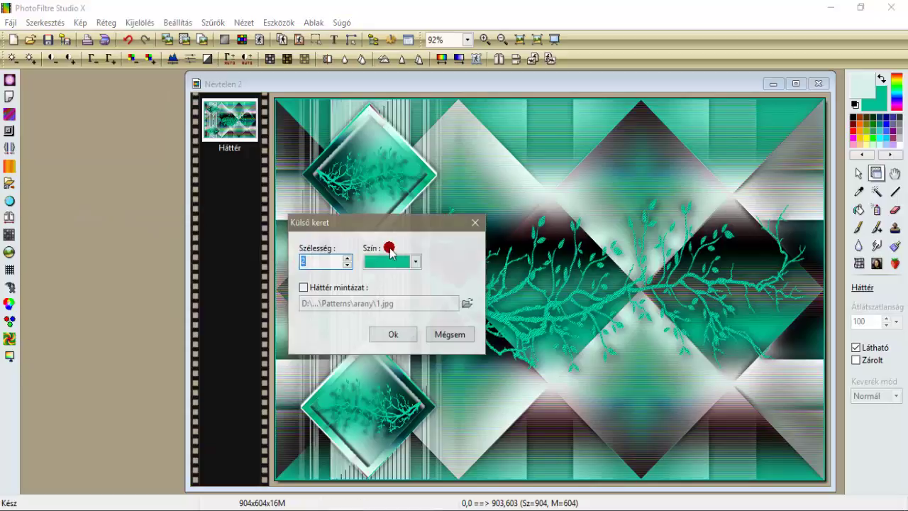
pyautogui.click(389, 261)
pyautogui.click(317, 258)
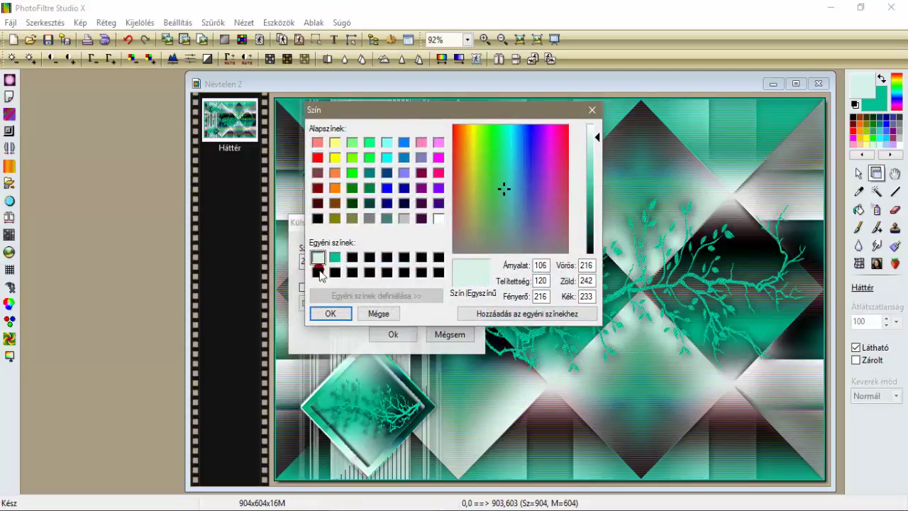
pyautogui.click(331, 312)
pyautogui.click(393, 334)
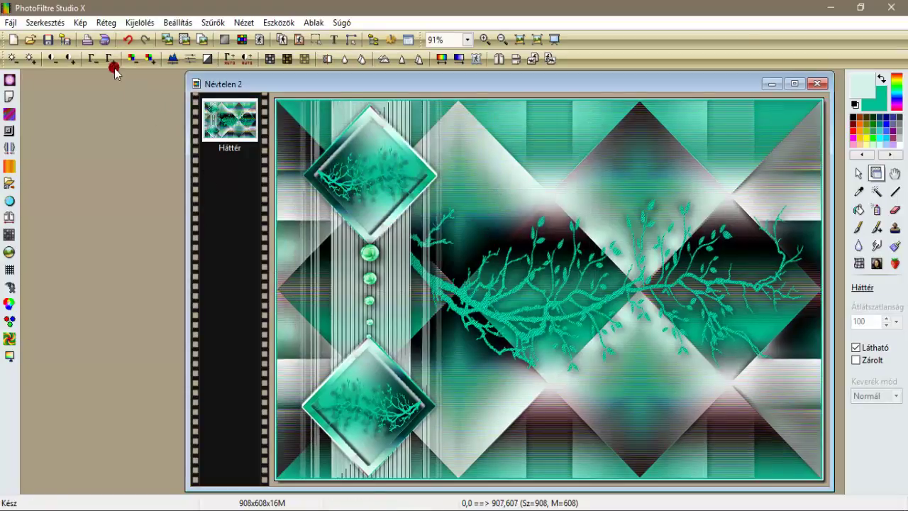
# Add a wide outer frame of 50 pixels around the image in the custom green (0, 191, 147)
pyautogui.click(79, 23)
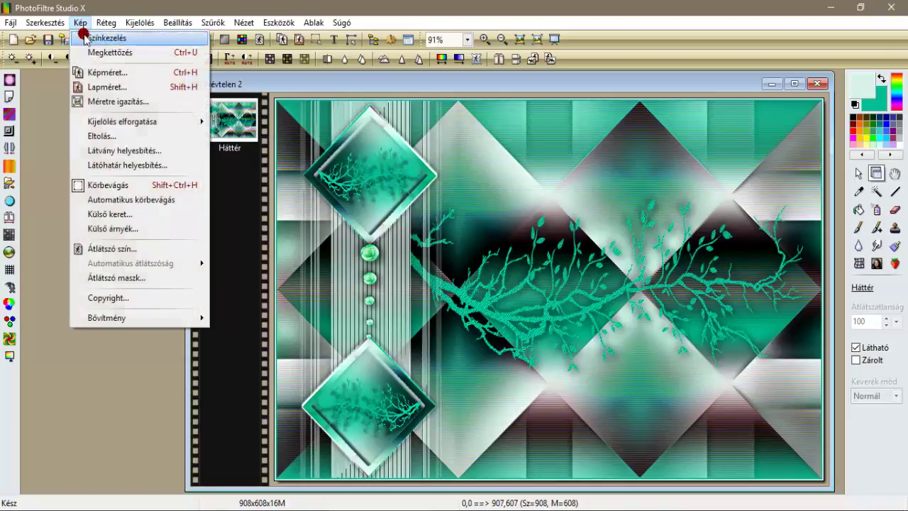
pyautogui.click(110, 214)
pyautogui.doubleClick(300, 259)
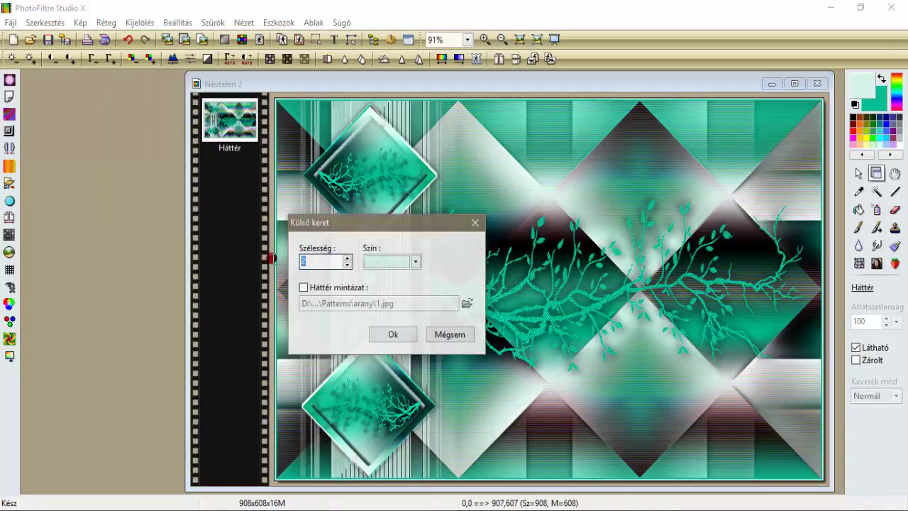
pyautogui.write('50')
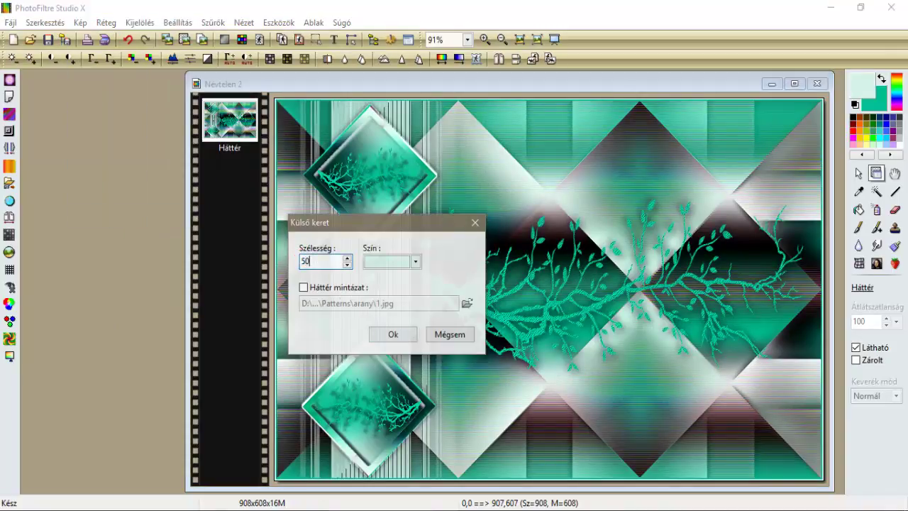
pyautogui.click(393, 261)
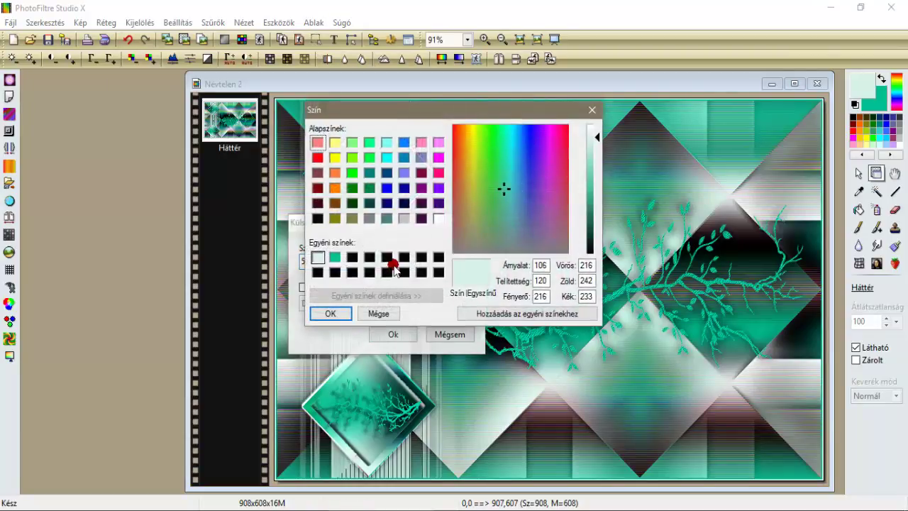
pyautogui.click(334, 259)
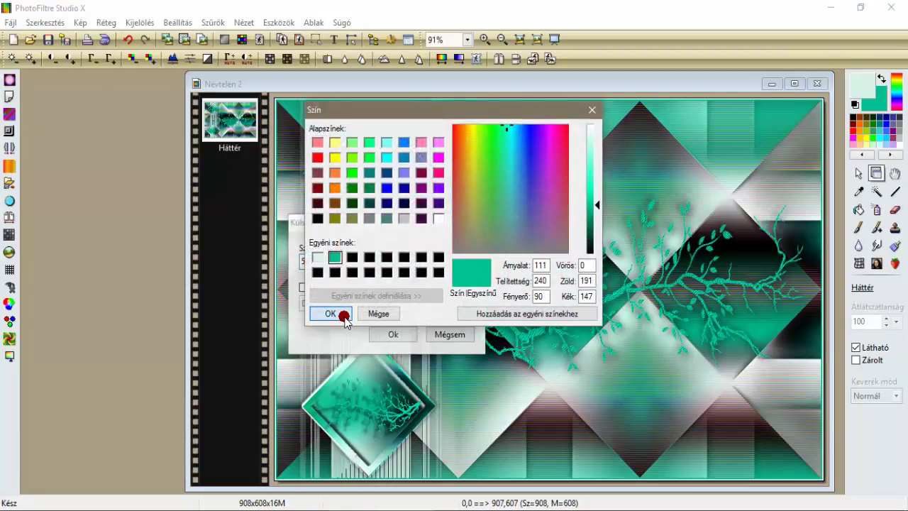
pyautogui.click(331, 314)
pyautogui.click(389, 335)
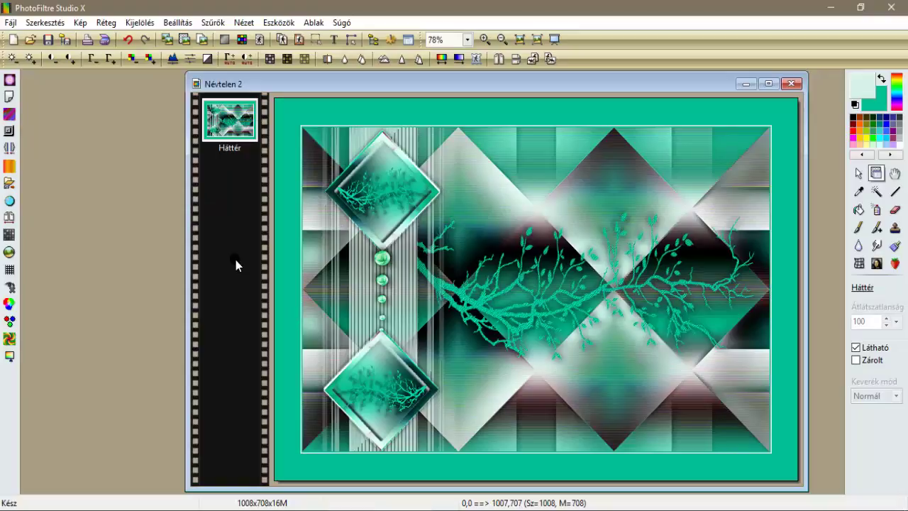
# Select the wide green frame with the magic wand and set Mehdi's Wavy Lab 1.1 filter to Radial style with frequency 5
pyautogui.click(877, 191)
pyautogui.click(612, 112)
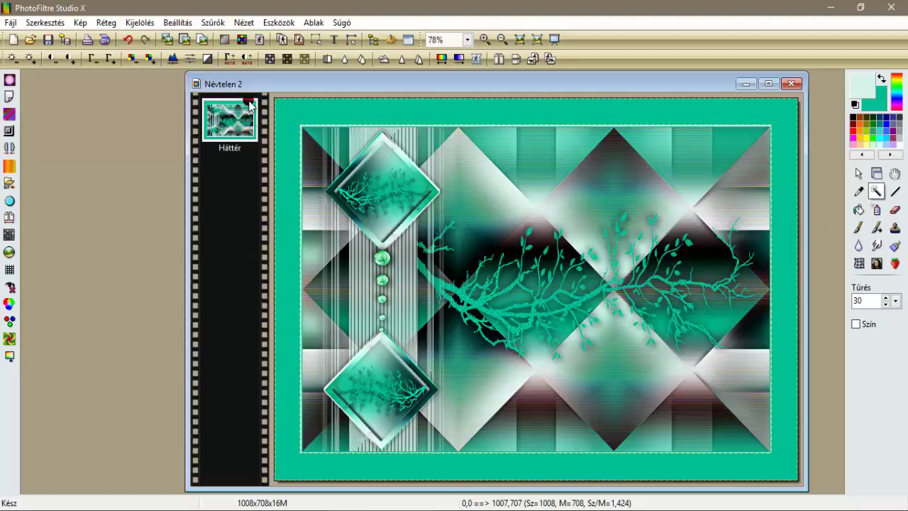
pyautogui.click(213, 22)
pyautogui.moveTo(243, 337)
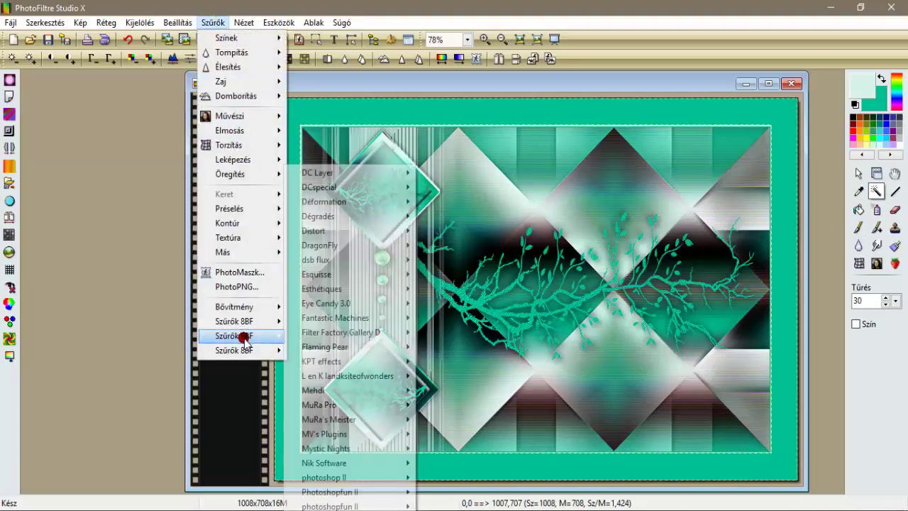
pyautogui.moveTo(403, 404)
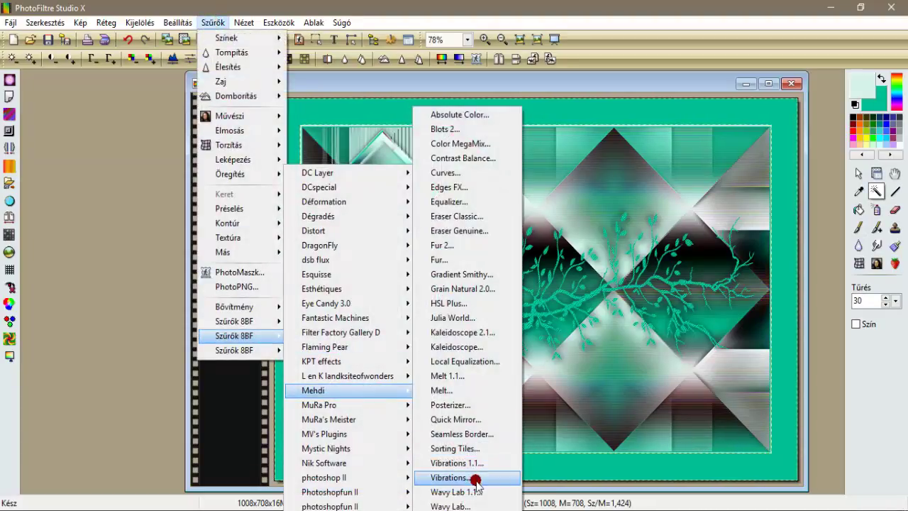
pyautogui.click(457, 491)
pyautogui.click(389, 76)
pyautogui.click(380, 100)
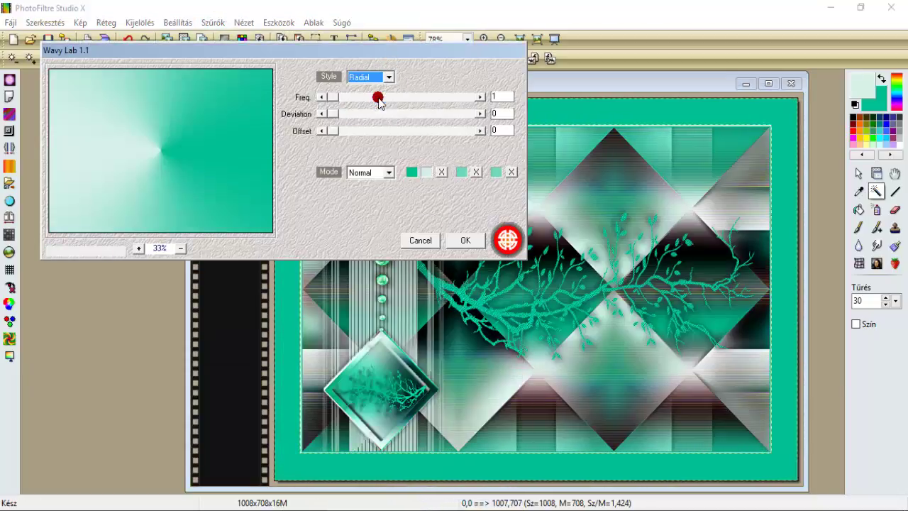
pyautogui.click(480, 96)
pyautogui.click(480, 96)
pyautogui.click(480, 96)
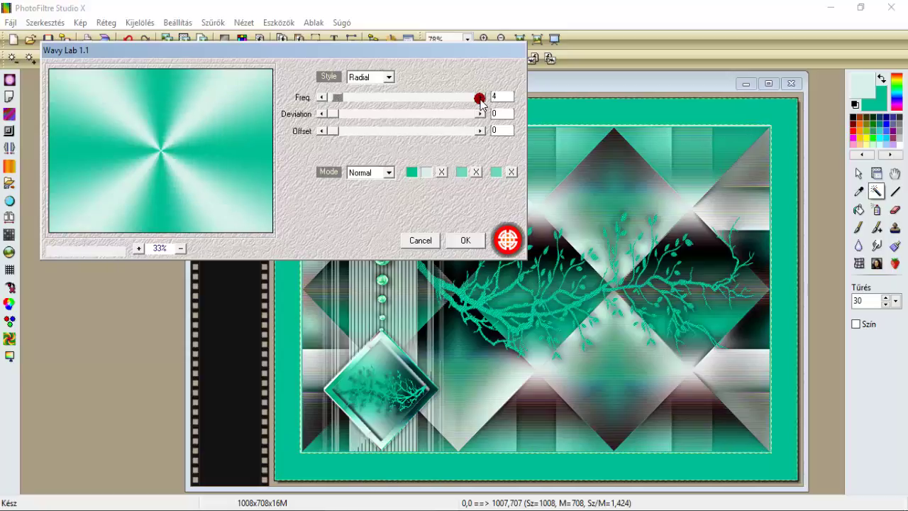
pyautogui.click(480, 97)
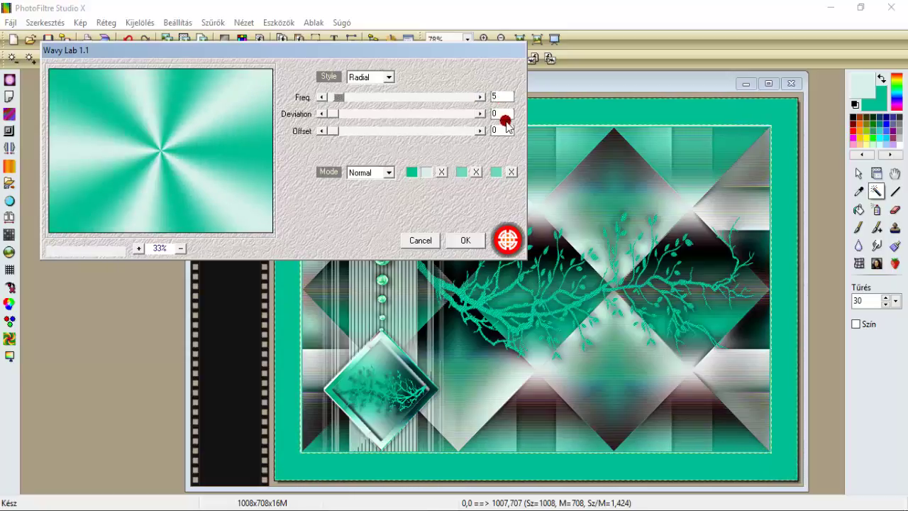
# Set the second Wavy Lab gradient colour to the near-black custom colour (2, 2, 2)
pyautogui.click(414, 171)
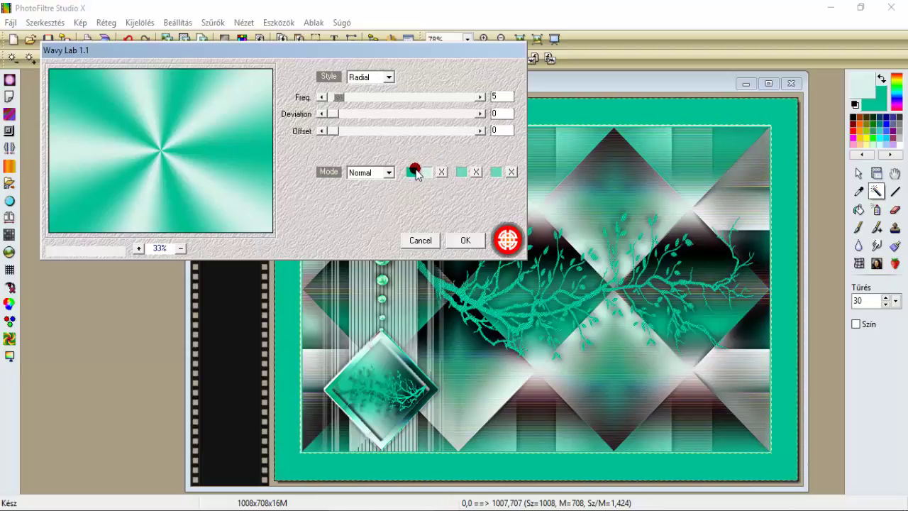
pyautogui.click(413, 173)
pyautogui.click(424, 172)
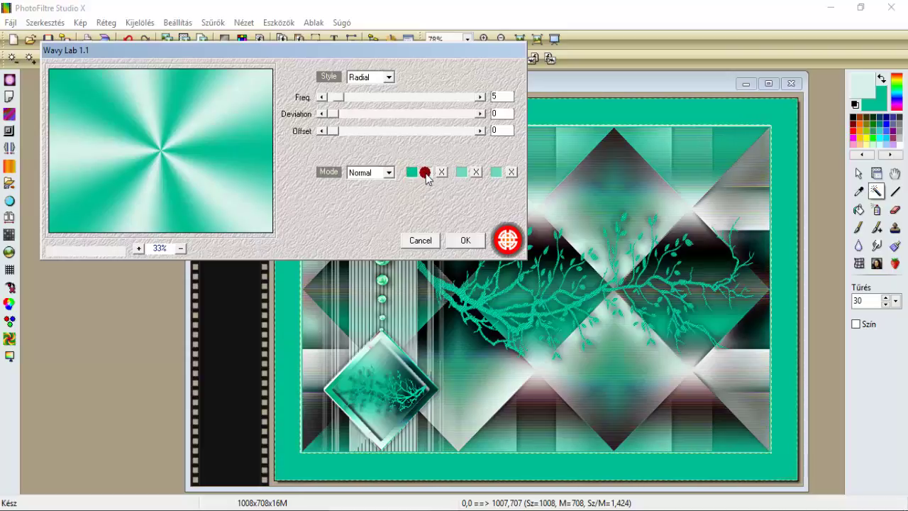
pyautogui.click(426, 174)
pyautogui.click(318, 272)
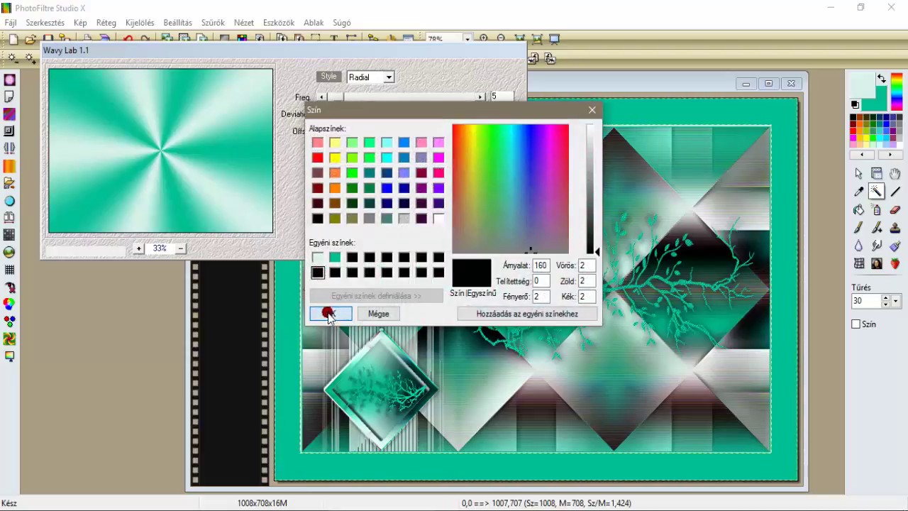
pyautogui.click(328, 313)
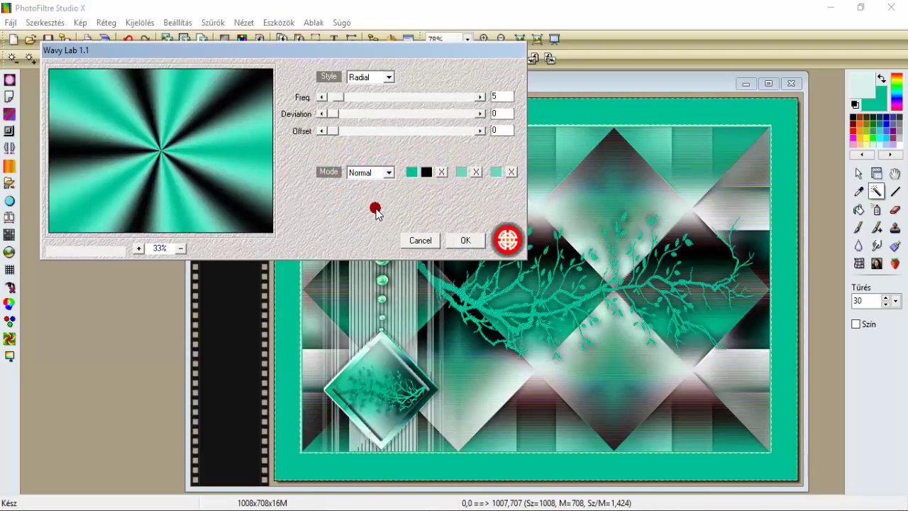
# Set the third Wavy Lab colour to pale mint and the fourth to green (0, 191, 147), and apply the filter
pyautogui.click(461, 172)
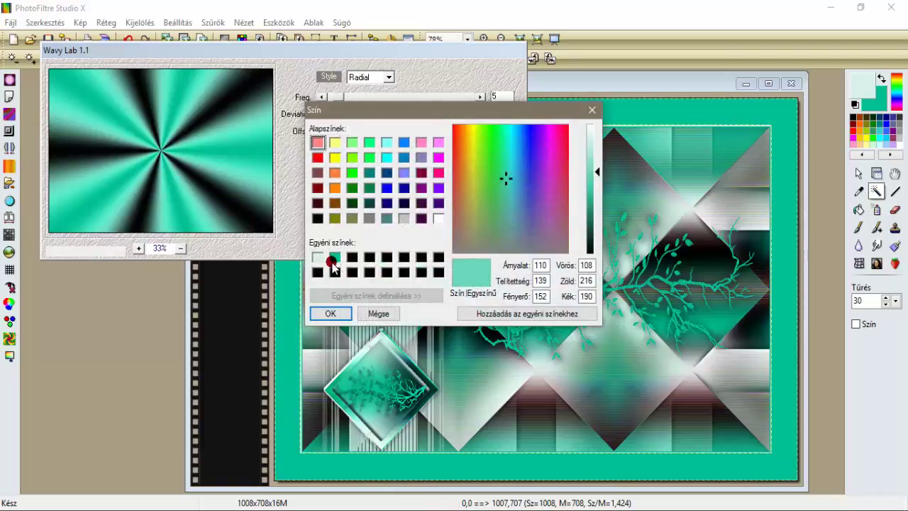
pyautogui.click(317, 256)
pyautogui.click(328, 313)
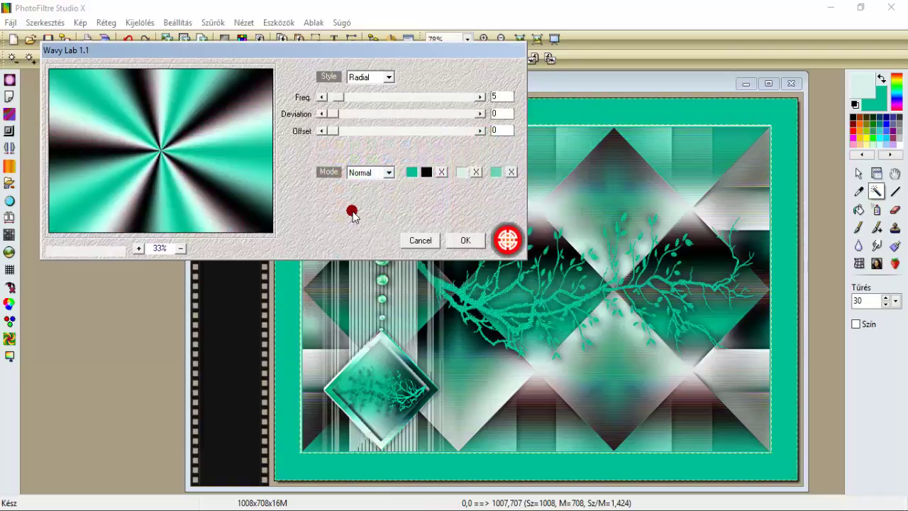
pyautogui.click(495, 172)
pyautogui.click(339, 258)
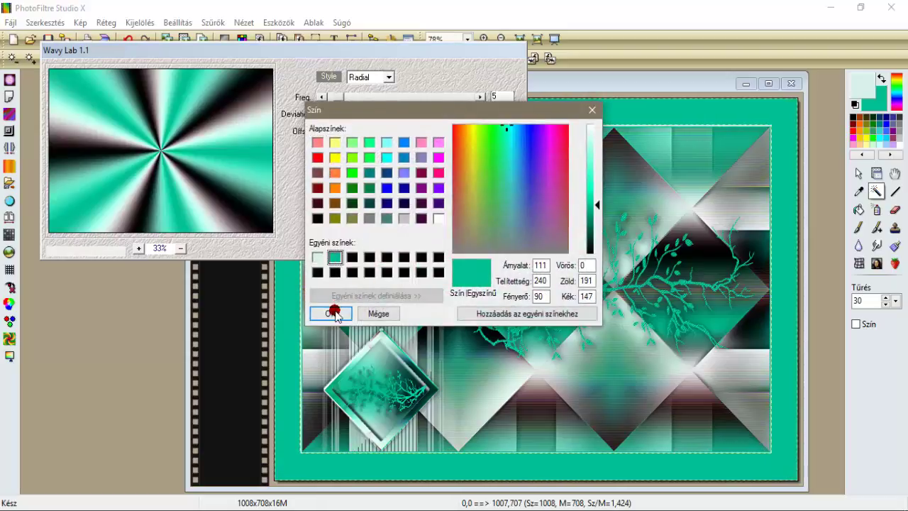
pyautogui.click(330, 313)
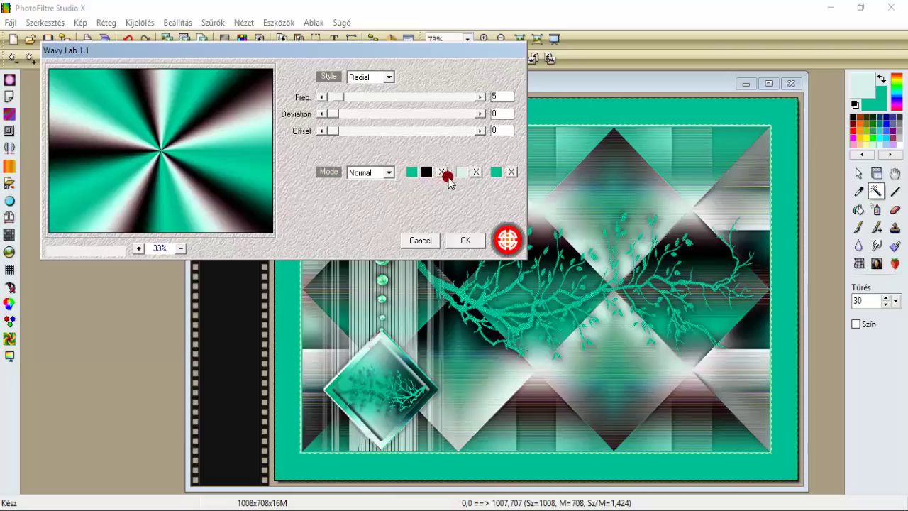
pyautogui.click(465, 239)
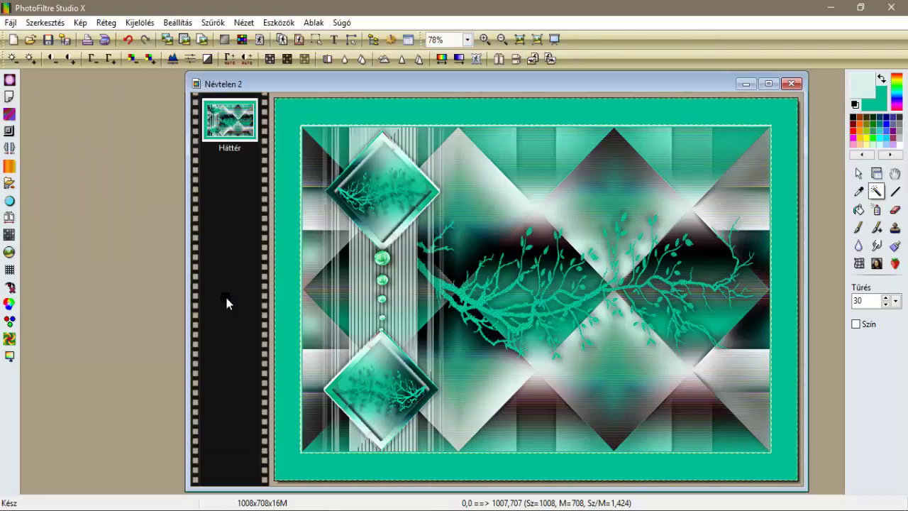
# Sharpen the selected frame with the micro contrast (Mikro kontraszt) filter at 100% intensity and a 12-pixel radius
pyautogui.click(212, 22)
pyautogui.click(226, 66)
pyautogui.click(312, 133)
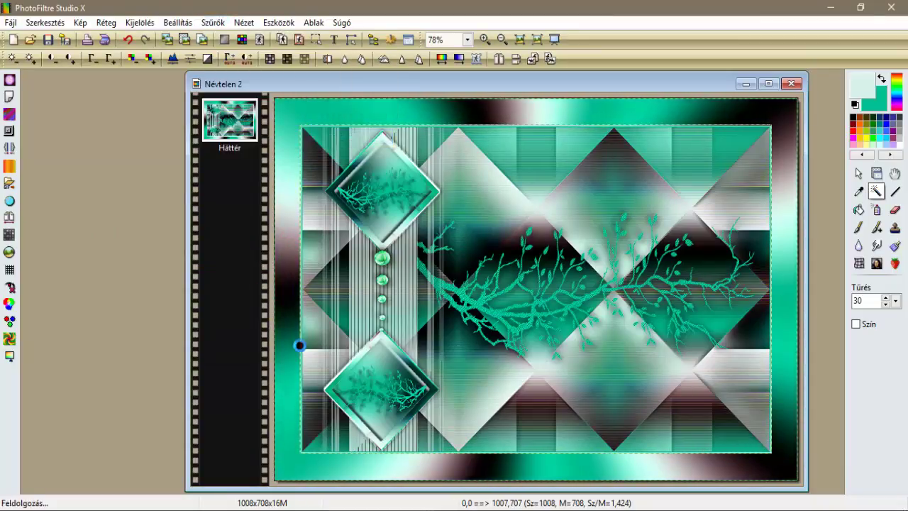
pyautogui.click(300, 275)
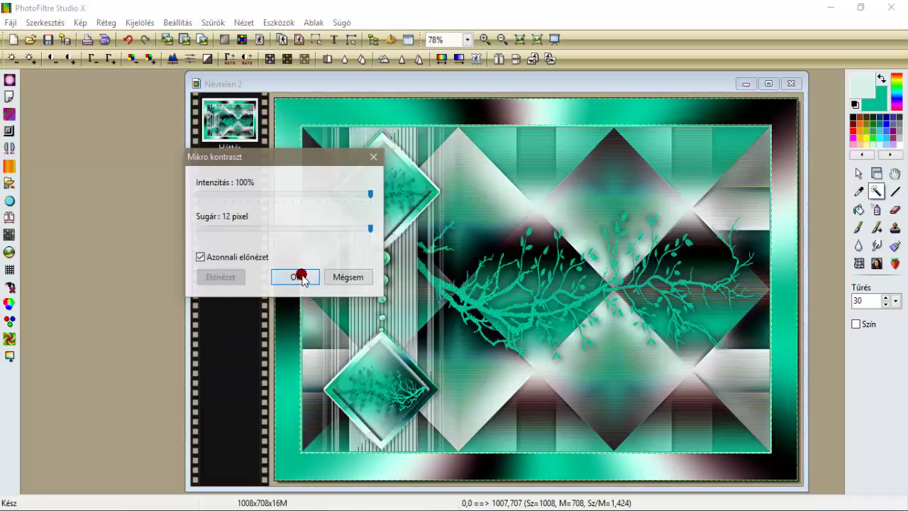
pyautogui.click(181, 186)
# Invert the selection to the inner picture and apply an outer black progressive contour at 50% opacity, width 5, in blur (Elmosás) style
pyautogui.click(139, 23)
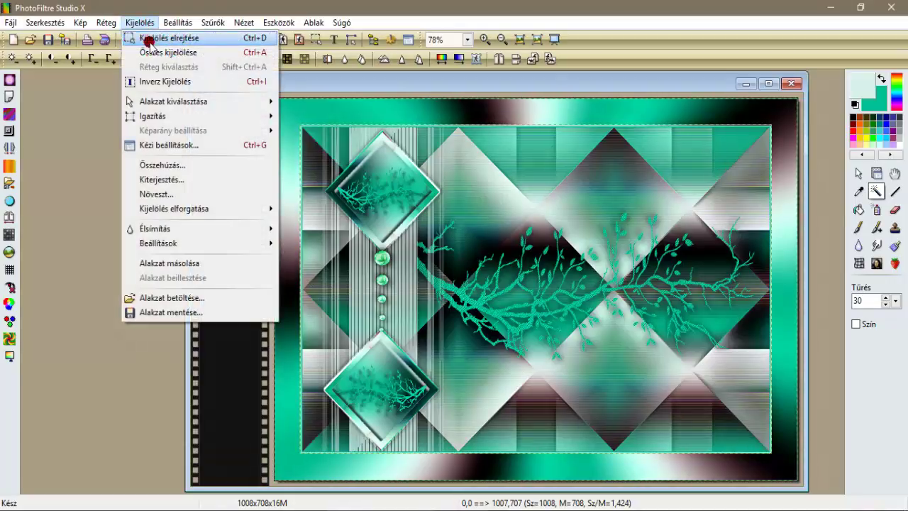
pyautogui.click(153, 82)
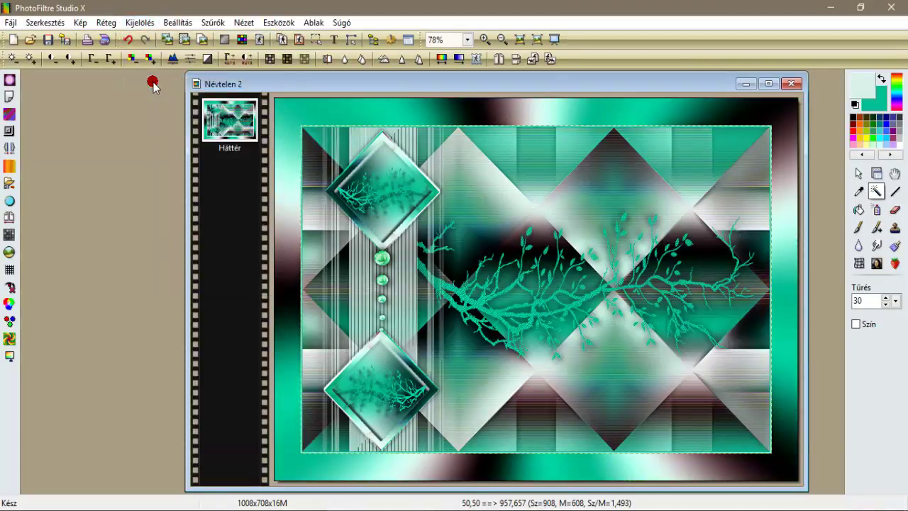
pyautogui.click(211, 24)
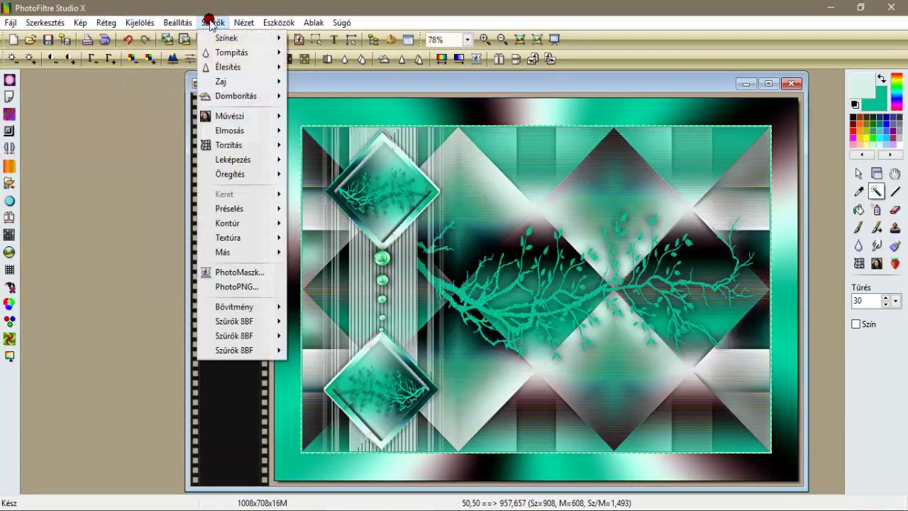
pyautogui.click(240, 157)
pyautogui.click(341, 259)
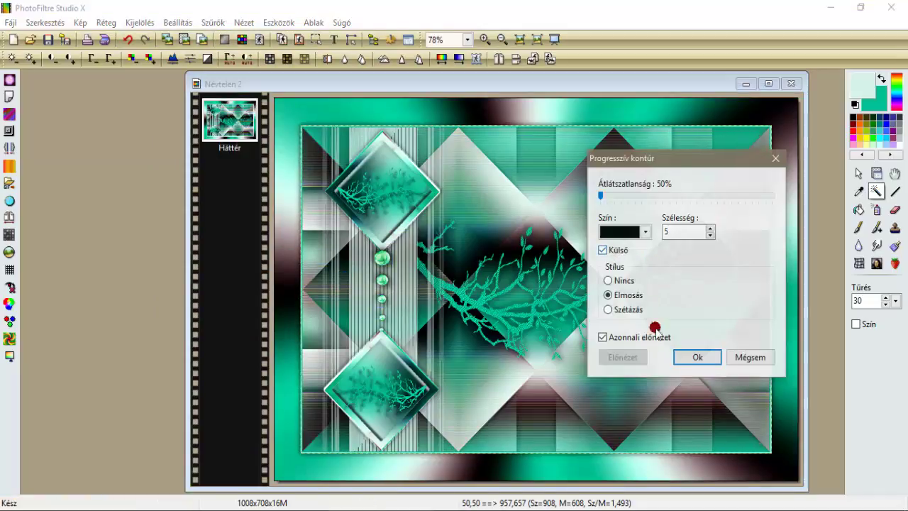
pyautogui.click(693, 355)
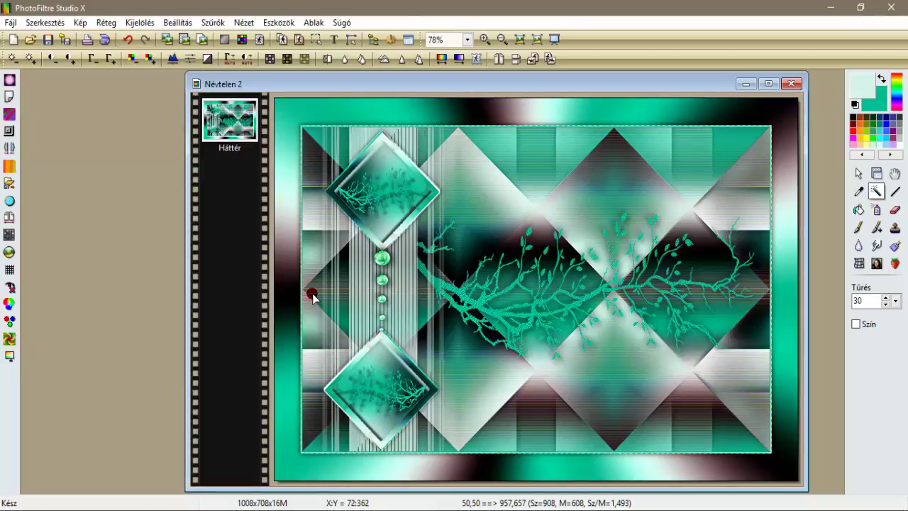
# Select the whole image, contract the selection by 25, and invert it to isolate the outer band of the frame
pyautogui.click(142, 23)
pyautogui.click(155, 52)
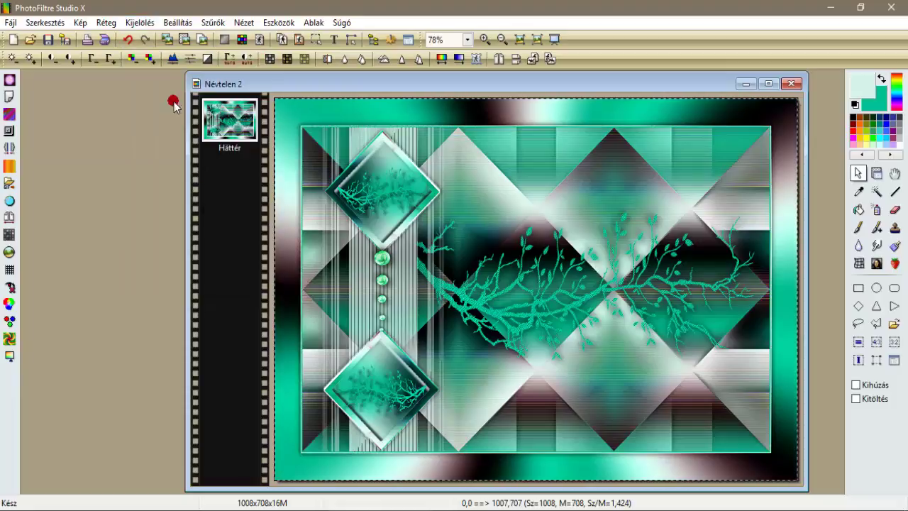
pyautogui.click(142, 23)
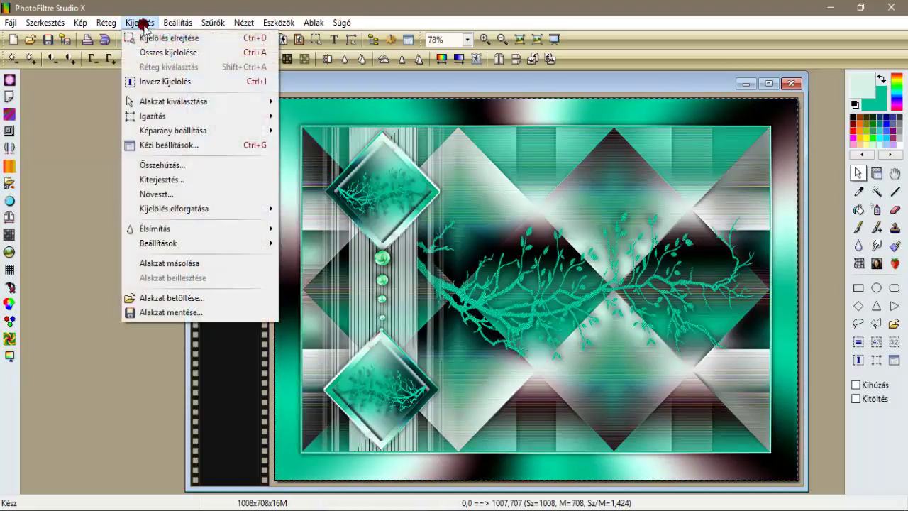
pyautogui.click(165, 168)
pyautogui.click(725, 206)
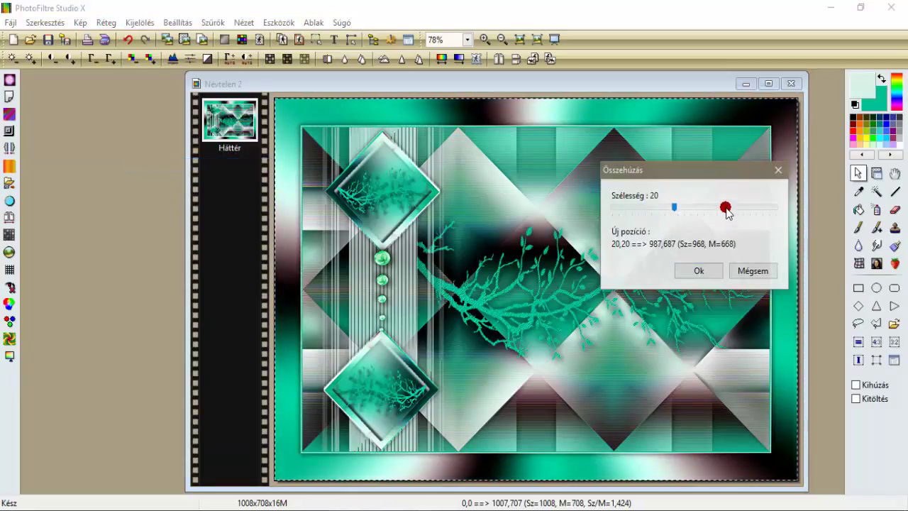
pyautogui.click(695, 271)
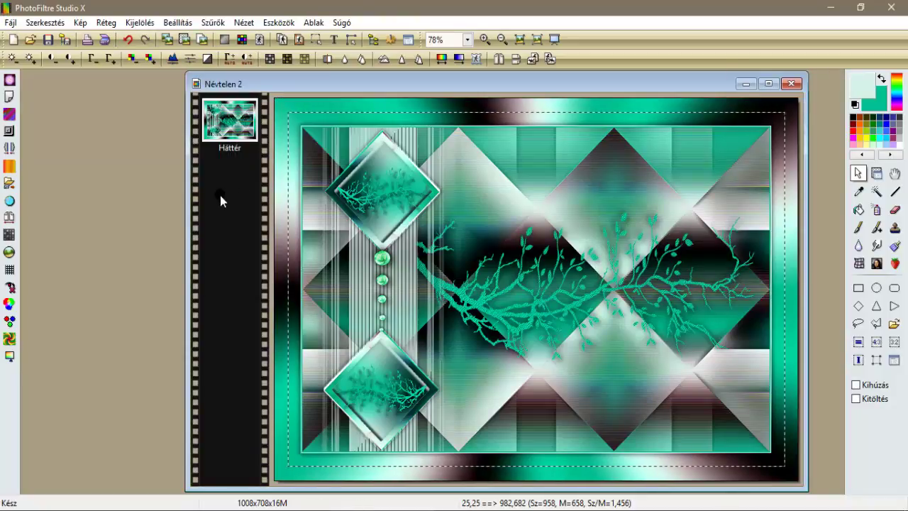
pyautogui.click(135, 24)
pyautogui.click(154, 81)
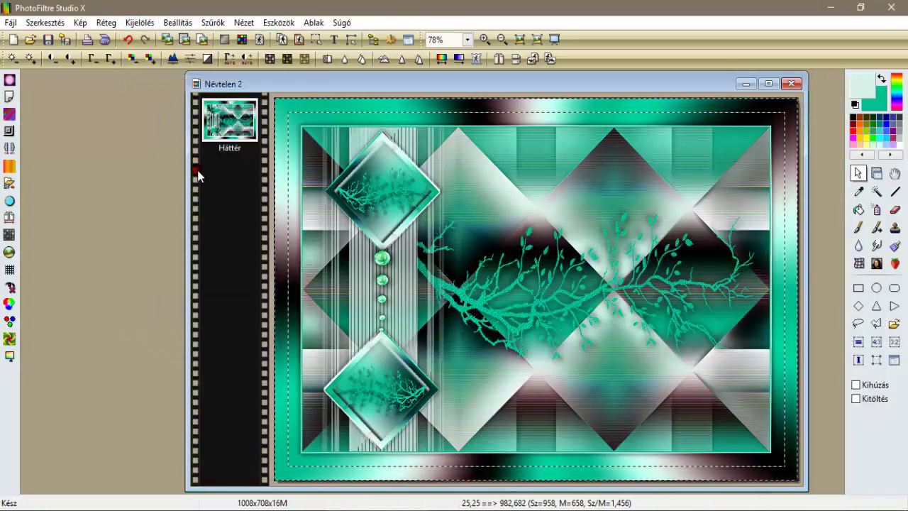
# Apply the aquellosanos4.png texture to the selected outer band at 50% opacity, 120% scale and 0% emboss
pyautogui.click(213, 23)
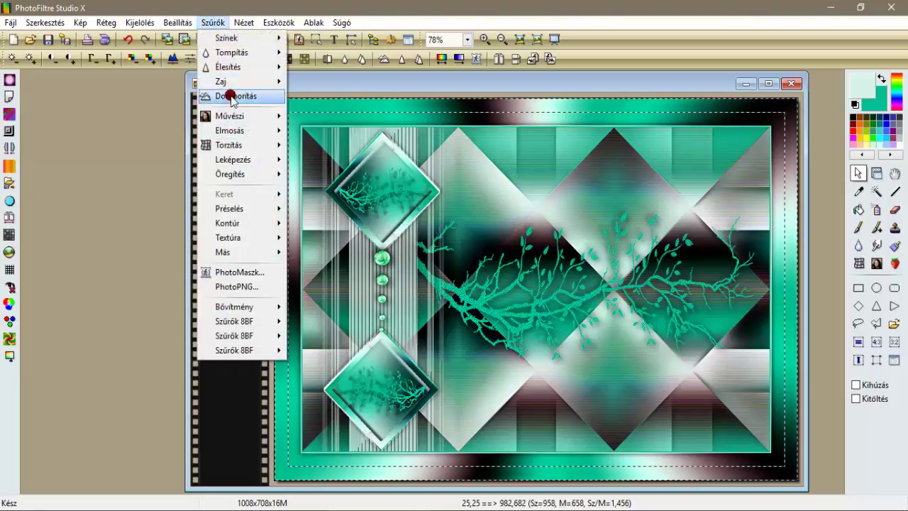
pyautogui.moveTo(277, 238)
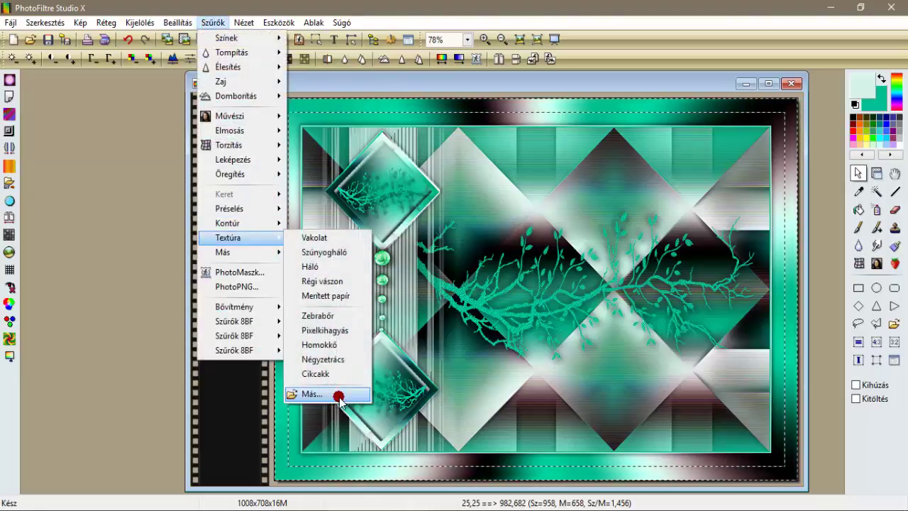
pyautogui.click(340, 397)
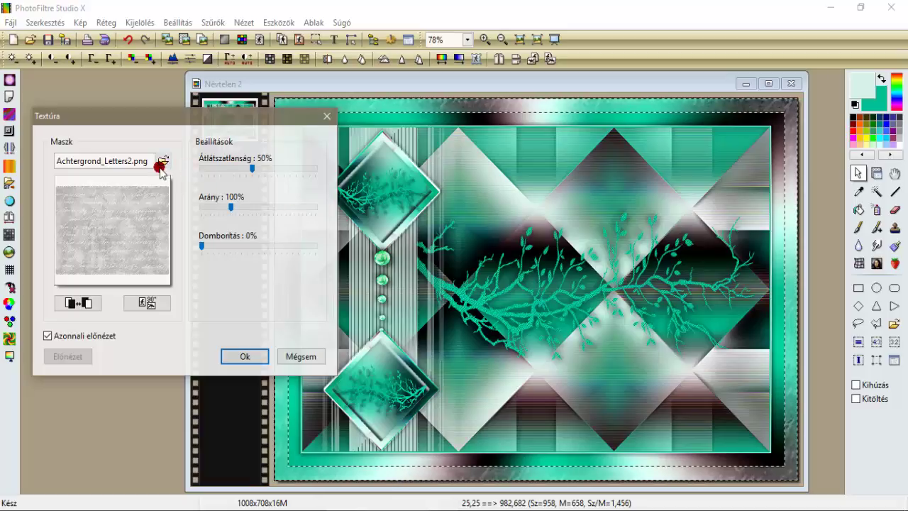
pyautogui.click(162, 162)
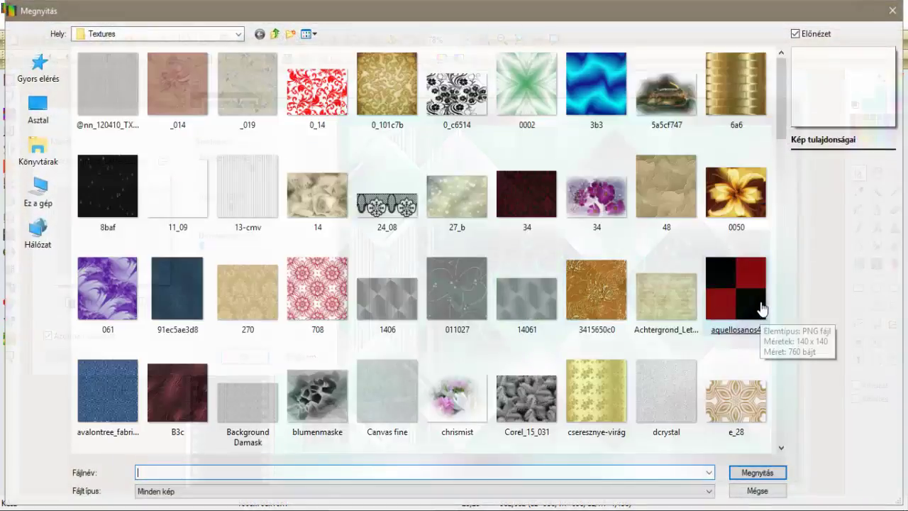
pyautogui.click(739, 290)
pyautogui.doubleClick(740, 290)
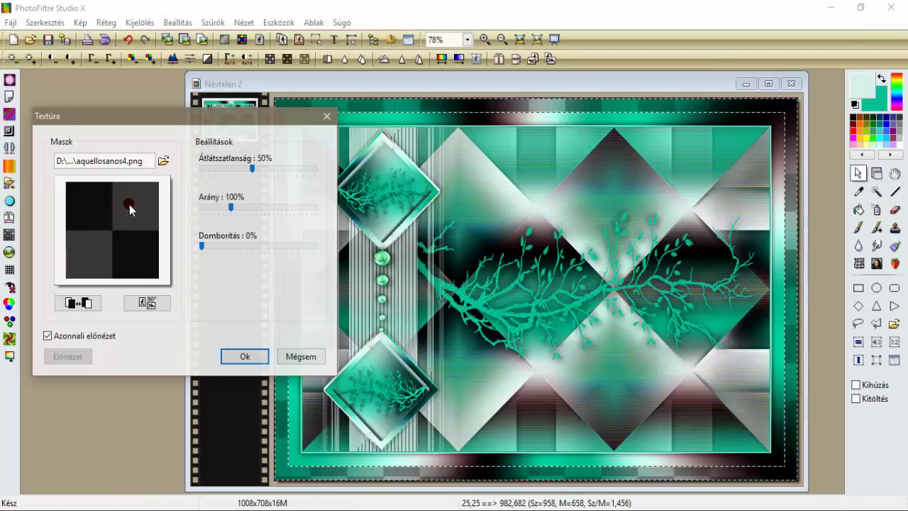
pyautogui.click(252, 208)
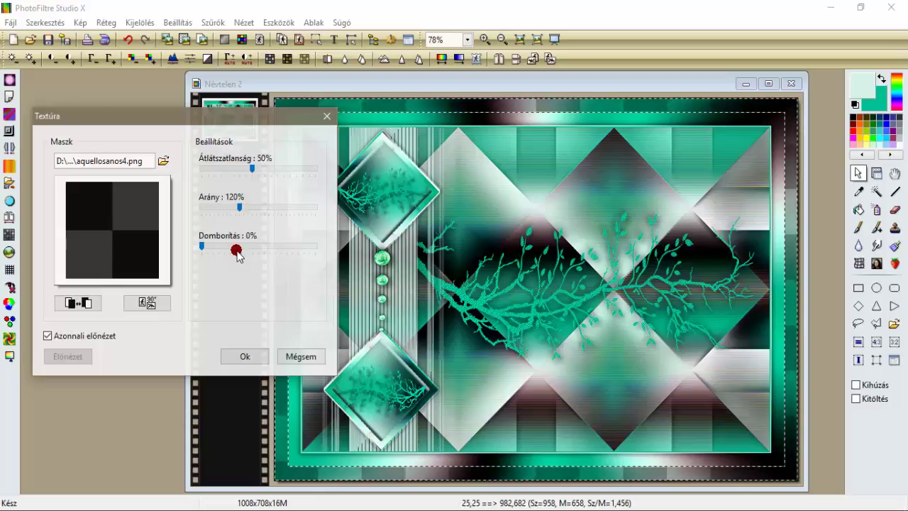
pyautogui.click(236, 352)
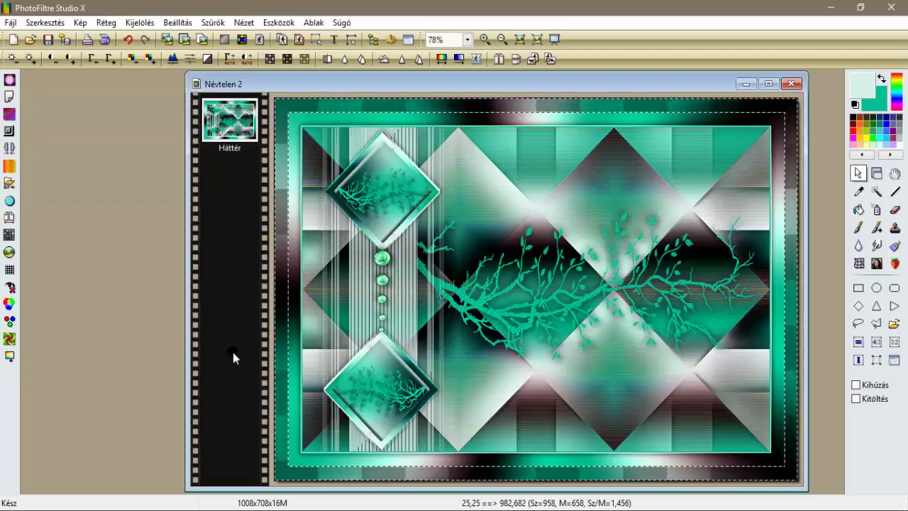
# Sharpen the textured outer band with the micro contrast (Mikro kontraszt) filter at 100% intensity and a 12-pixel radius
pyautogui.click(215, 23)
pyautogui.moveTo(222, 67)
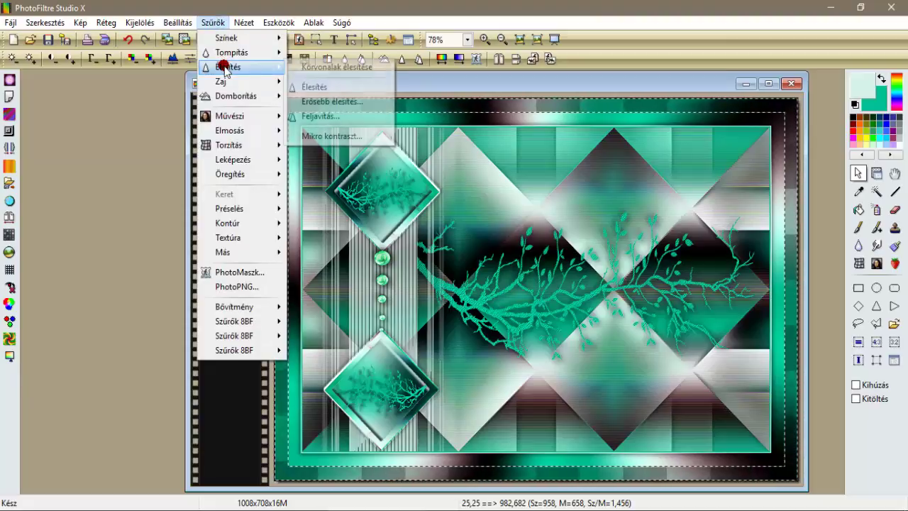
pyautogui.click(319, 135)
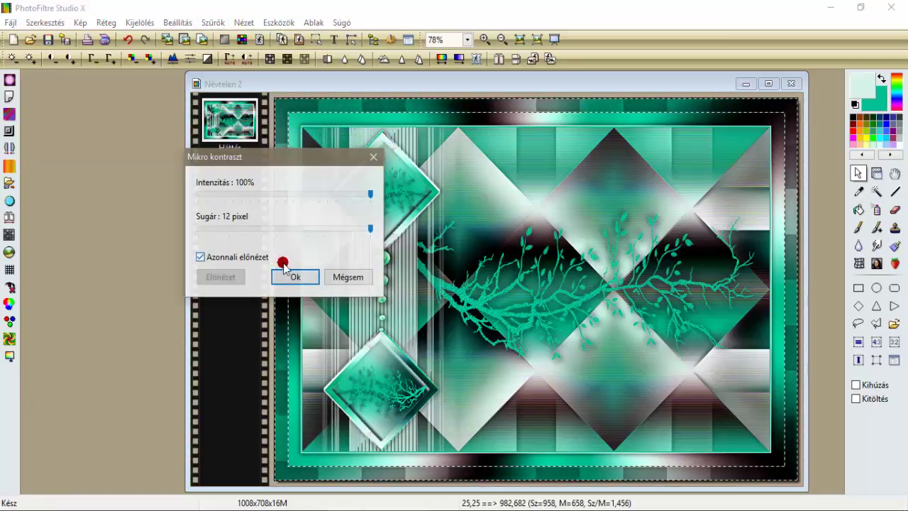
pyautogui.click(291, 278)
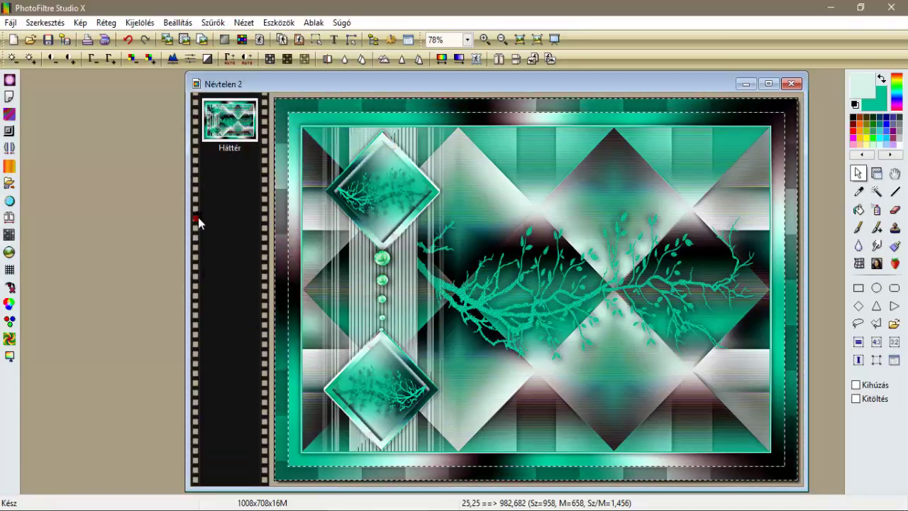
# Apply the Merített papír texture to the selected outer band
pyautogui.click(212, 23)
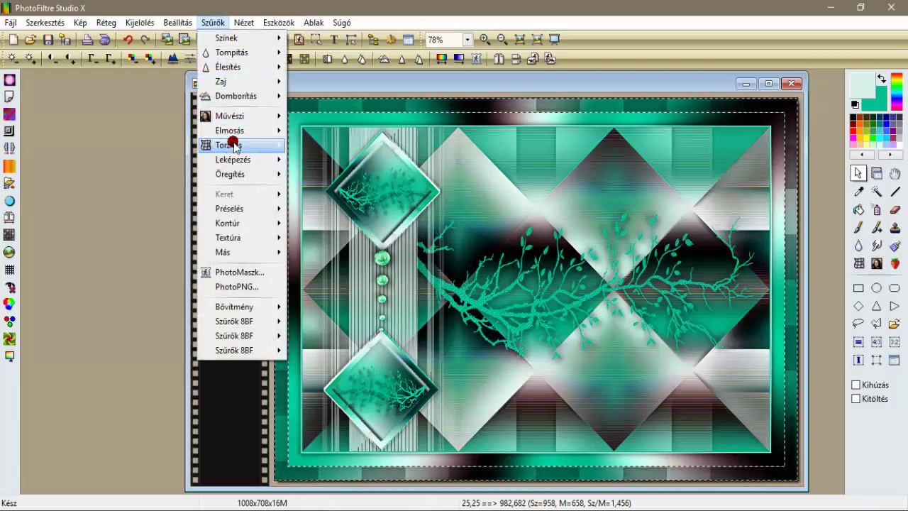
pyautogui.moveTo(242, 242)
pyautogui.click(308, 296)
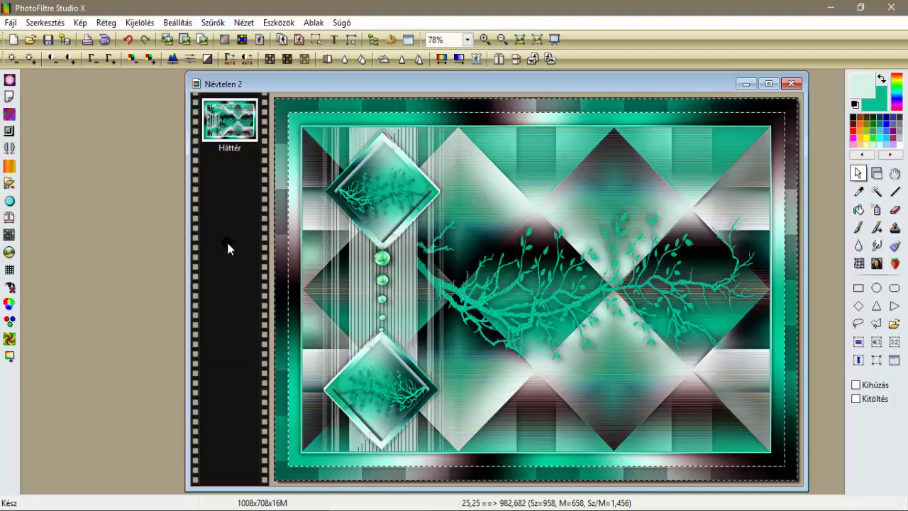
# Invert the selection, apply a black blurred progressive contour at 50% opacity, width 5, with the outer option off, and hide the selection
pyautogui.click(140, 22)
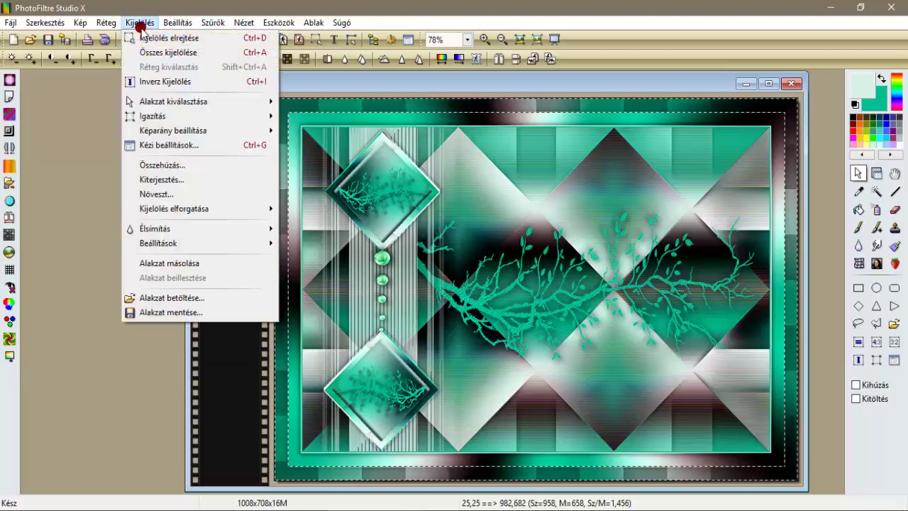
pyautogui.click(169, 82)
pyautogui.click(211, 23)
pyautogui.moveTo(245, 160)
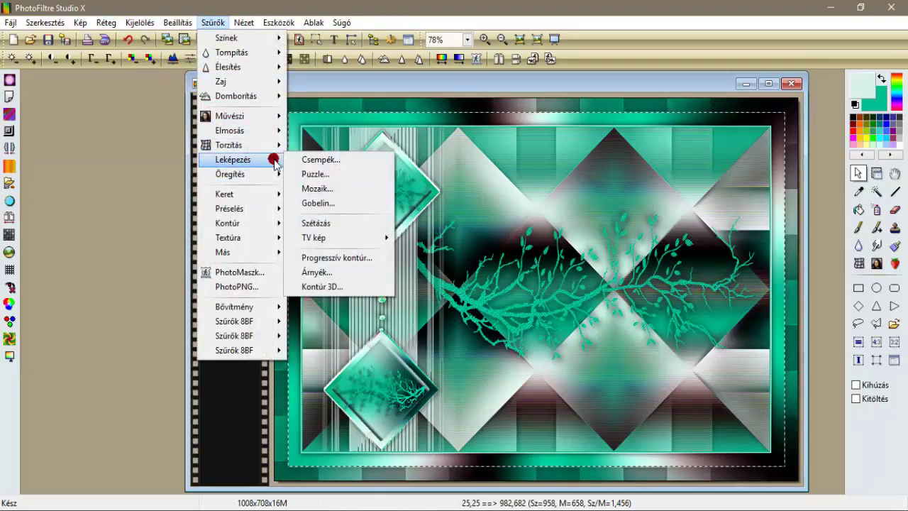
pyautogui.click(344, 258)
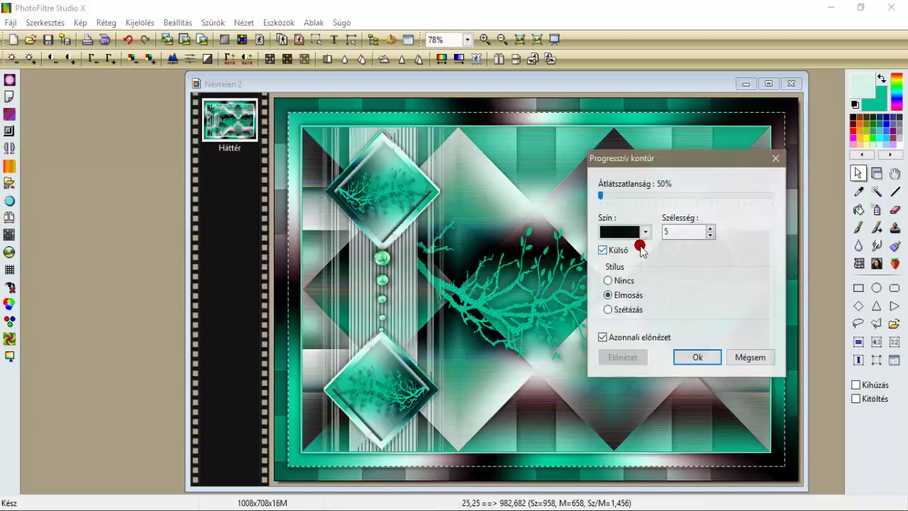
pyautogui.click(602, 249)
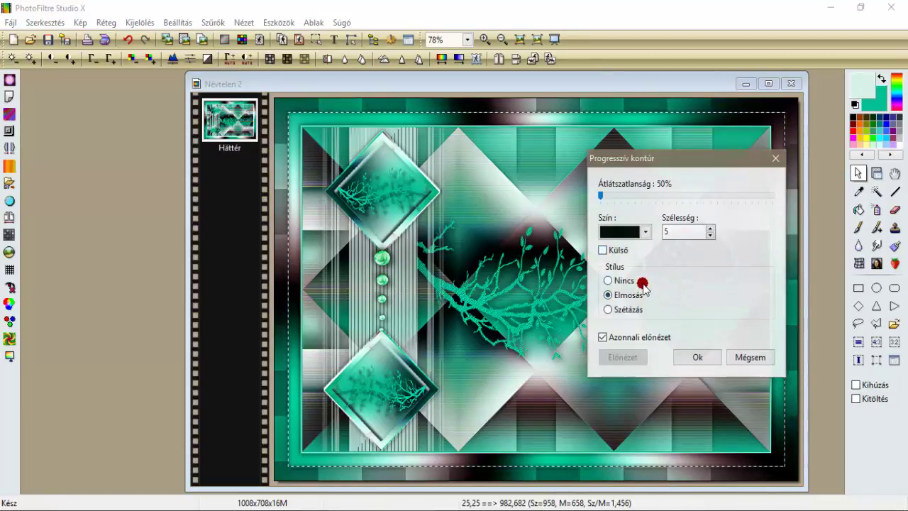
pyautogui.click(684, 354)
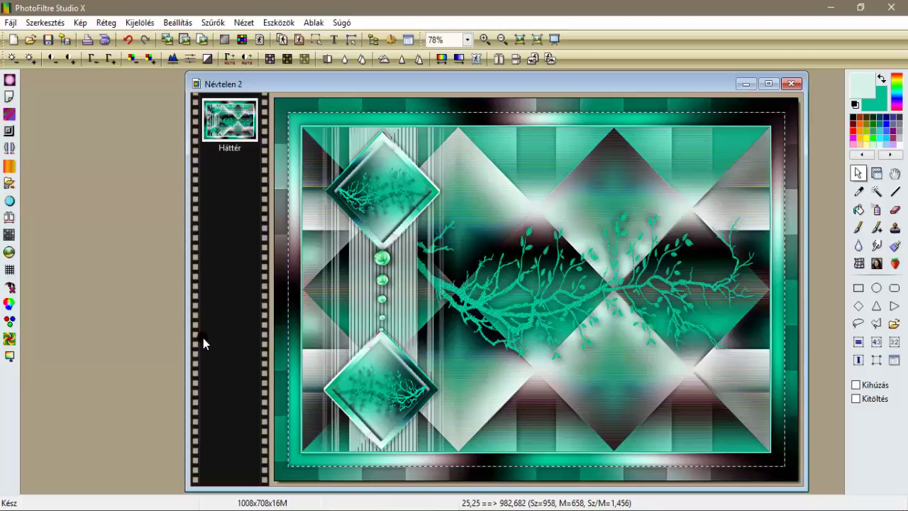
pyautogui.click(145, 23)
pyautogui.click(142, 38)
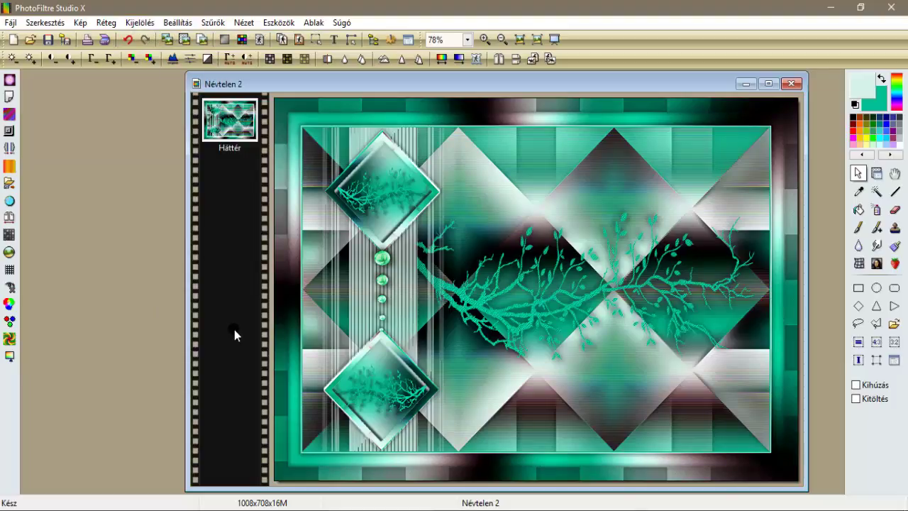
# Open woman_442_franiemargot.png and paste the figure as a new layer in the Névtelen 2 image
pyautogui.click(30, 40)
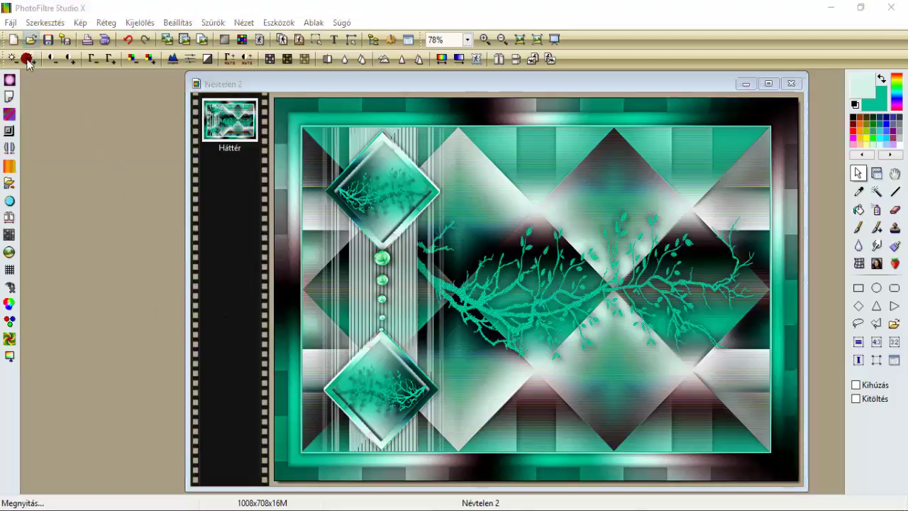
pyautogui.click(517, 127)
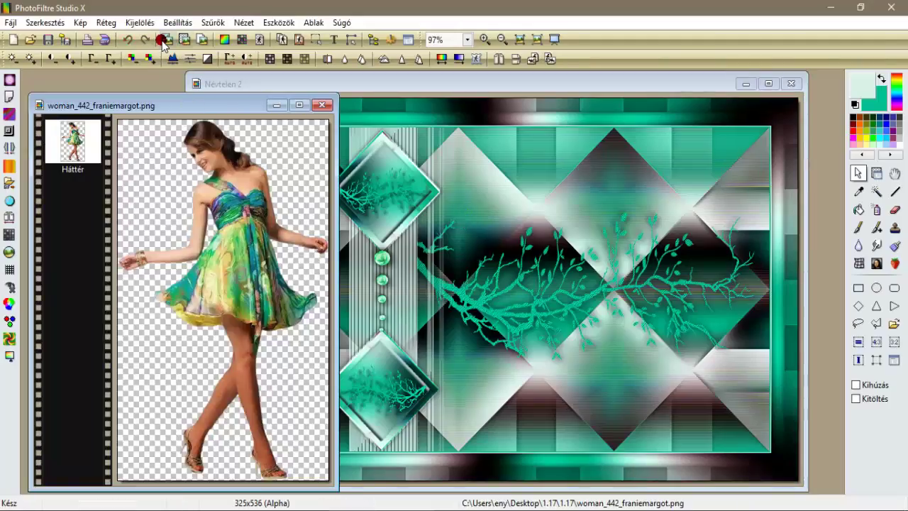
pyautogui.click(220, 79)
pyautogui.click(187, 40)
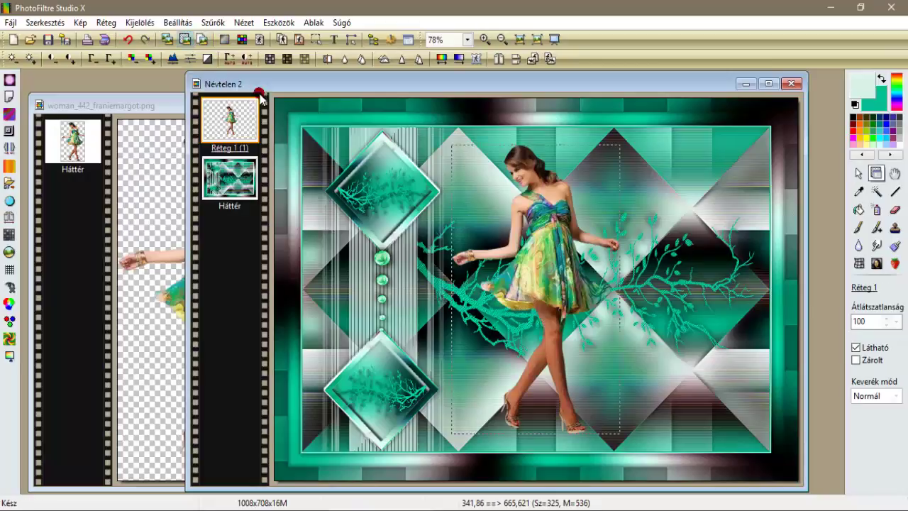
# Scale the woman layer to 130% and place it over the right side of the picture, with its upper-left corner at about (495, 2)
pyautogui.moveTo(554, 274); pyautogui.dragTo(599, 287)
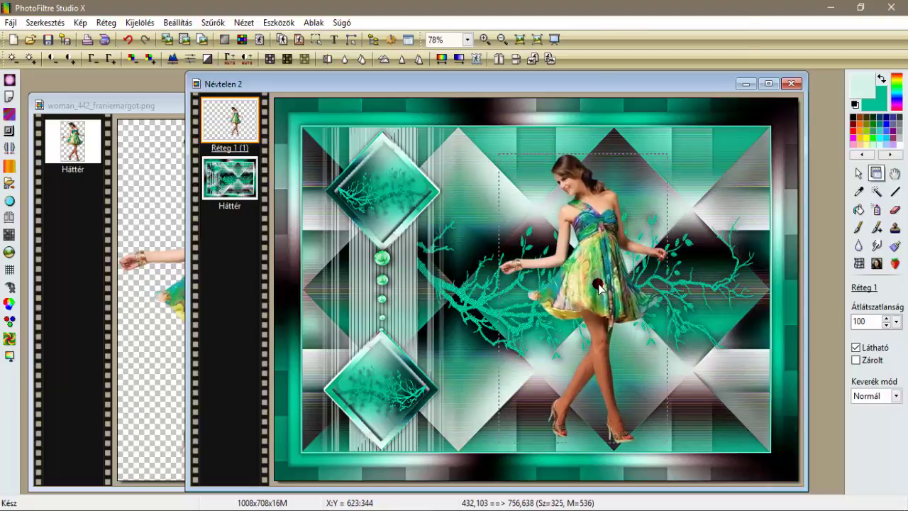
pyautogui.rightClick(600, 287)
pyautogui.click(647, 143)
pyautogui.moveTo(706, 133); pyautogui.dragTo(746, 119)
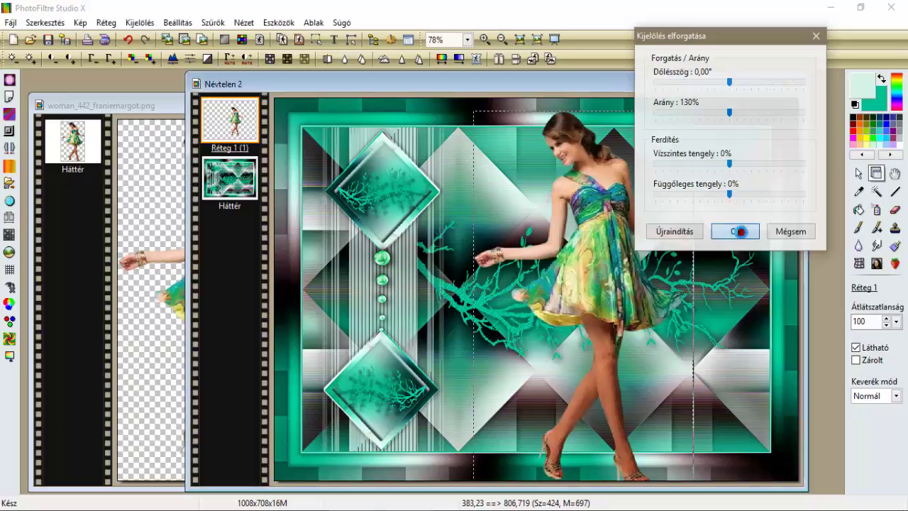
pyautogui.click(740, 231)
pyautogui.moveTo(595, 316); pyautogui.dragTo(653, 304)
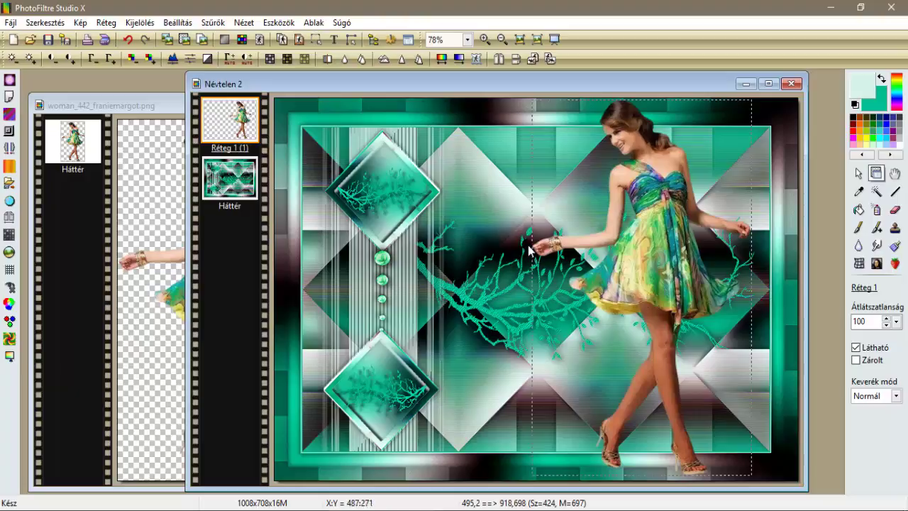
pyautogui.click(639, 275)
pyautogui.click(216, 23)
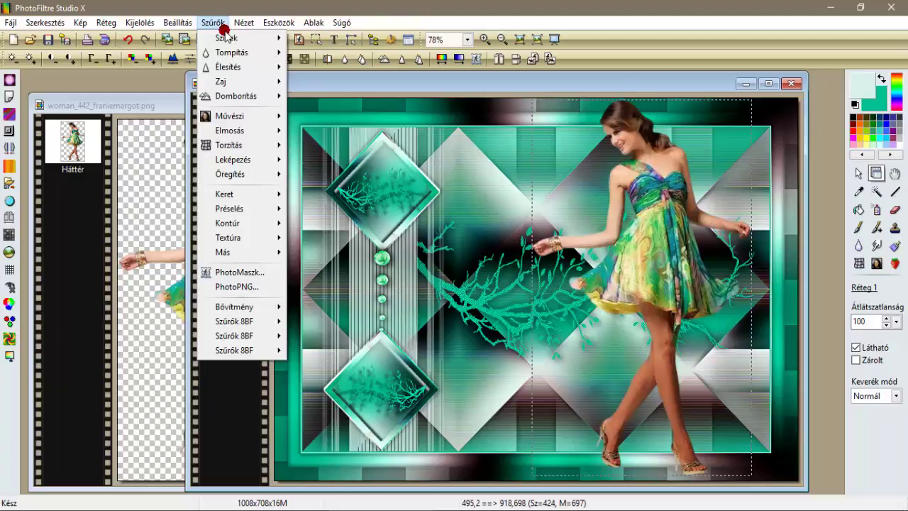
pyautogui.moveTo(229, 66)
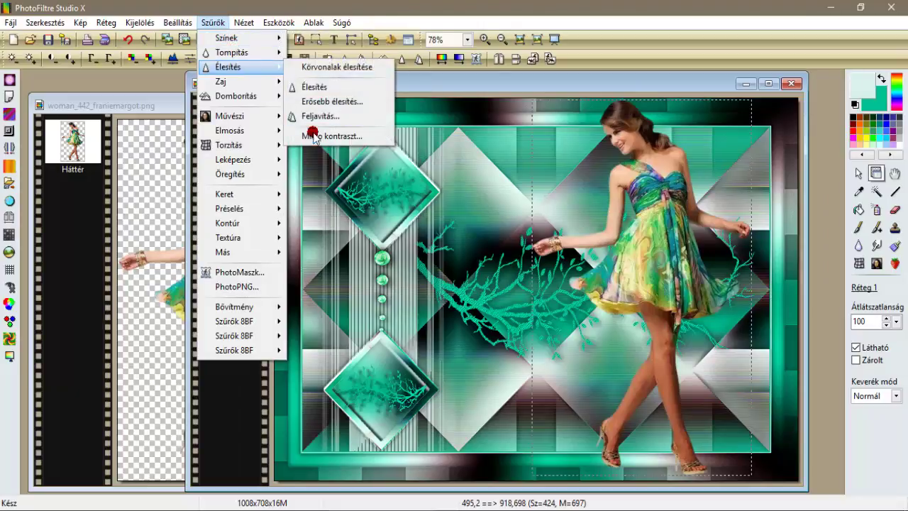
pyautogui.click(305, 86)
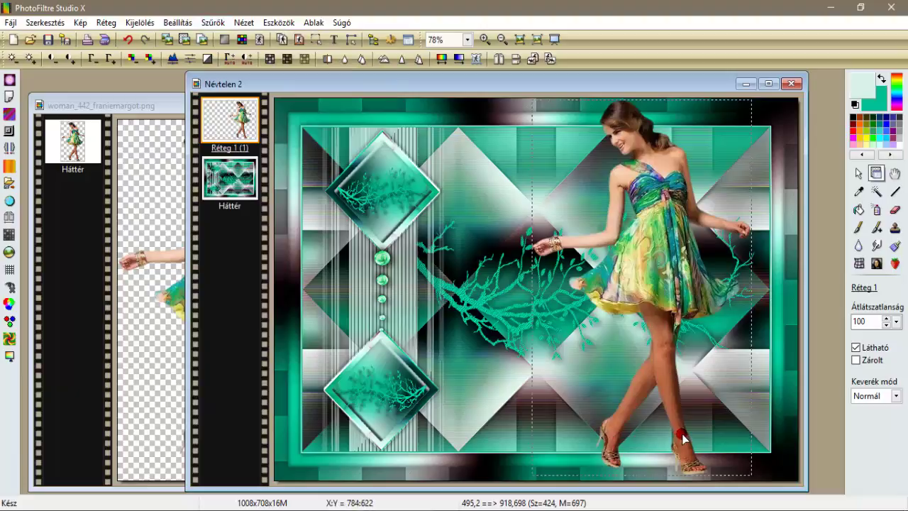
pyautogui.click(125, 40)
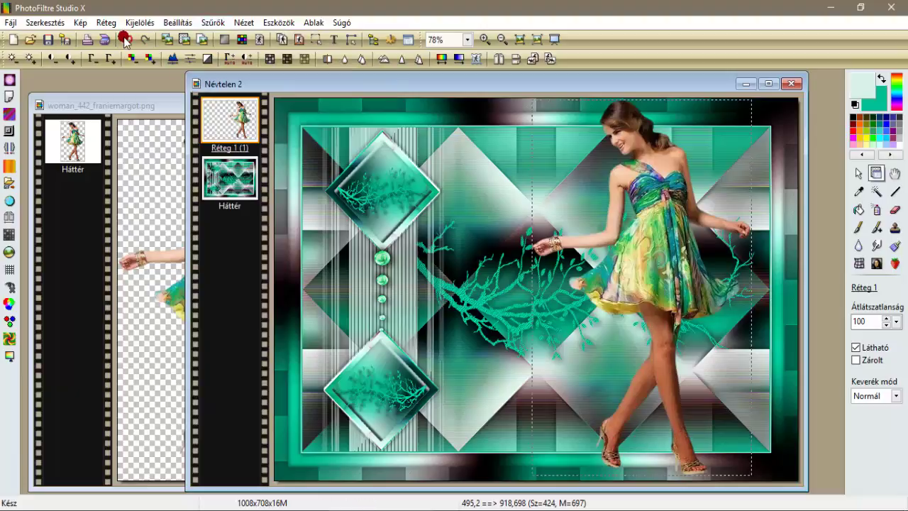
pyautogui.click(212, 22)
pyautogui.click(289, 66)
pyautogui.click(331, 137)
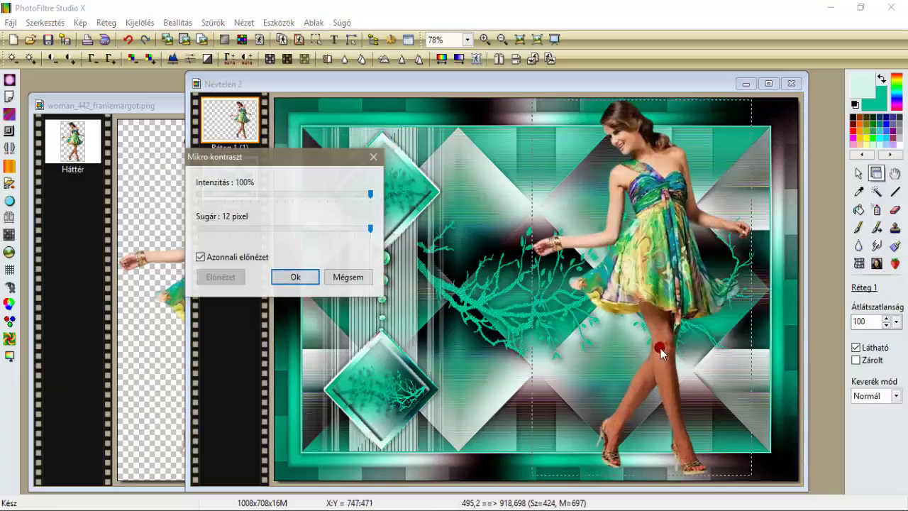
pyautogui.click(355, 287)
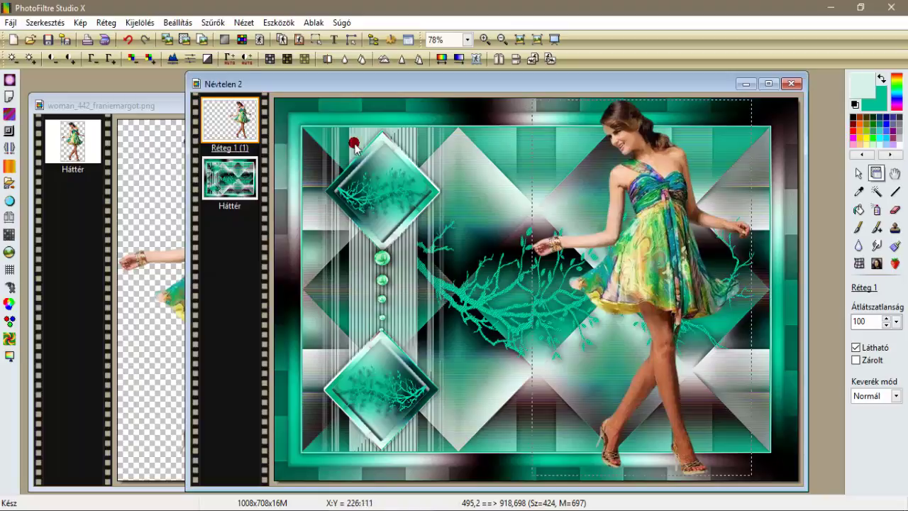
# Apply the Élesítés sharpening filter to the woman layer
pyautogui.click(223, 27)
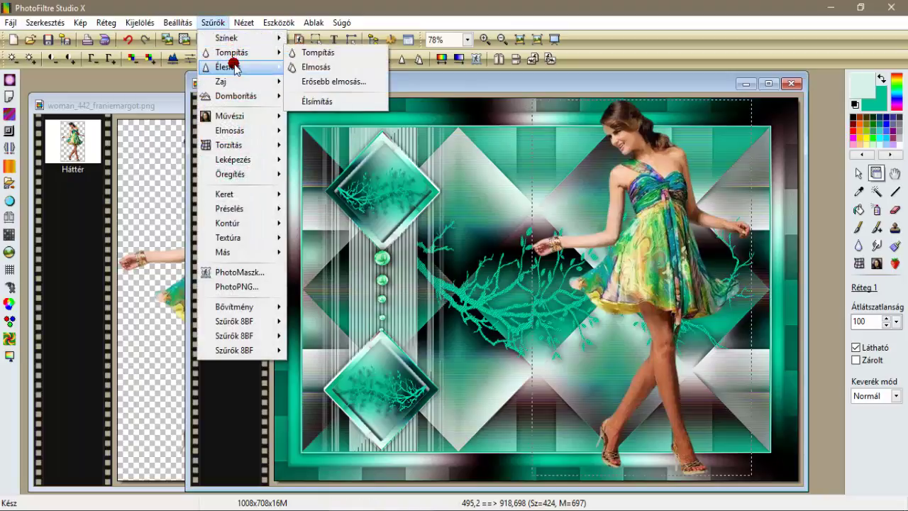
pyautogui.click(242, 67)
pyautogui.click(309, 87)
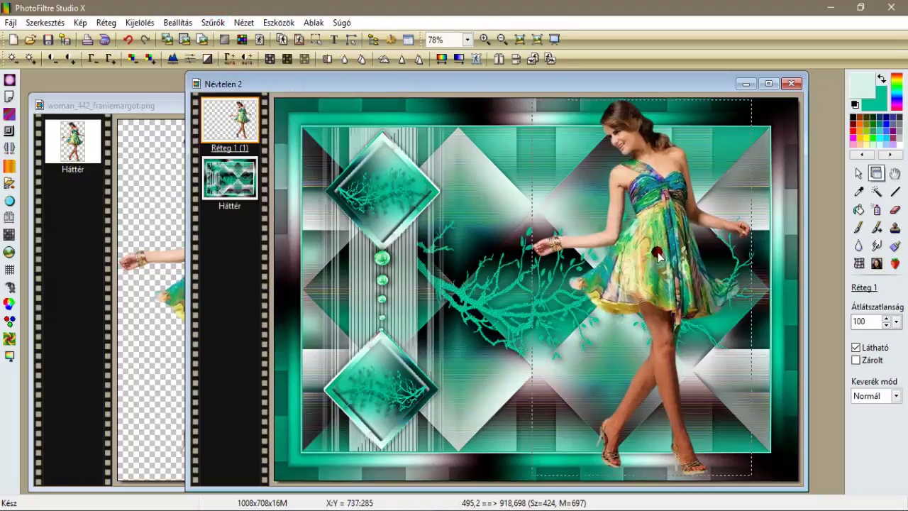
# Give the woman layer a black shadow with X and Y offsets 5, 50% opacity and radius 15, and merge it into the layer
pyautogui.rightClick(220, 126)
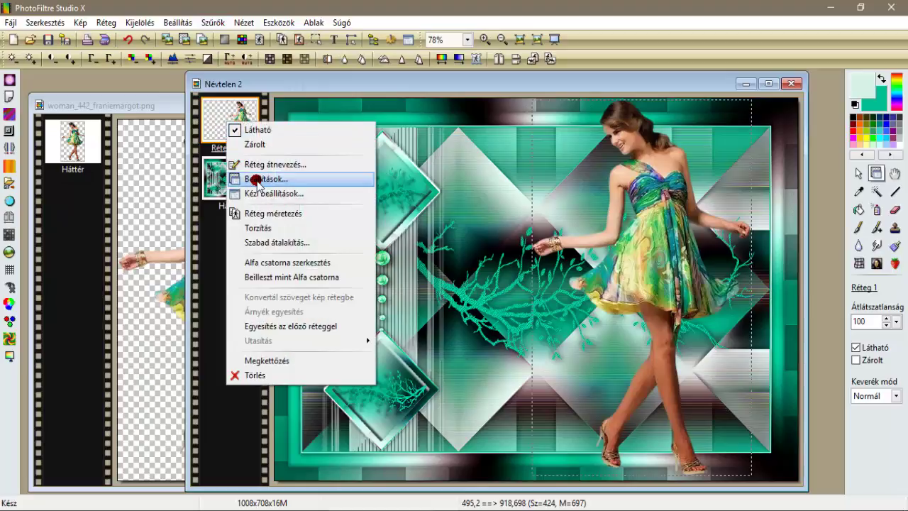
pyautogui.click(257, 178)
pyautogui.click(124, 221)
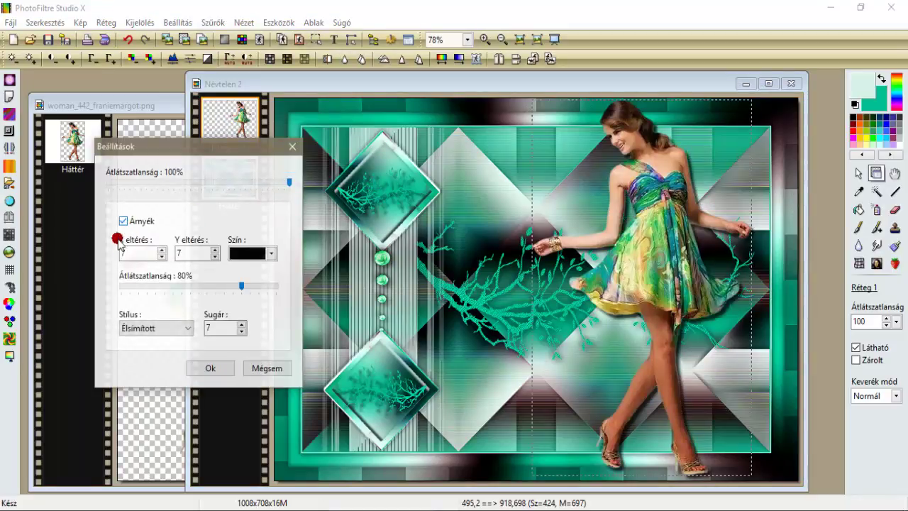
pyautogui.moveTo(128, 253); pyautogui.dragTo(99, 268)
pyautogui.write('5')
pyautogui.click(181, 255)
pyautogui.write('5')
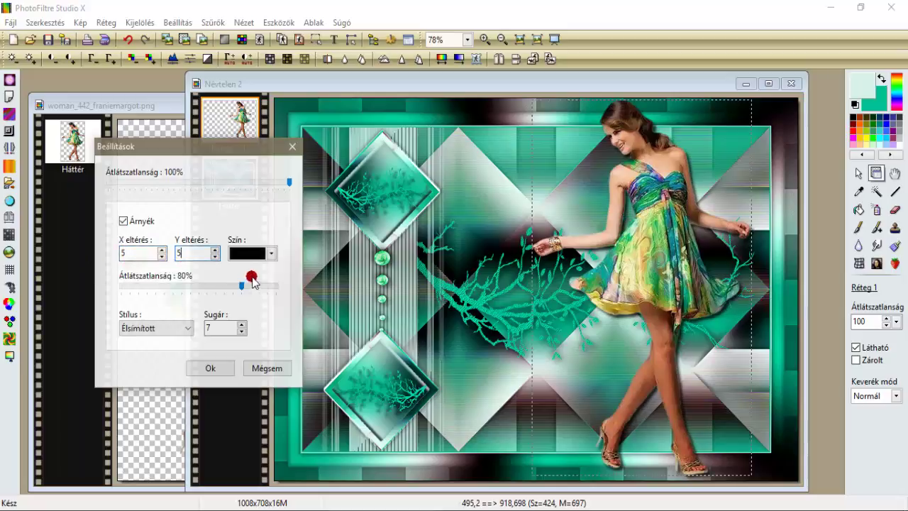
pyautogui.moveTo(234, 285); pyautogui.dragTo(188, 289)
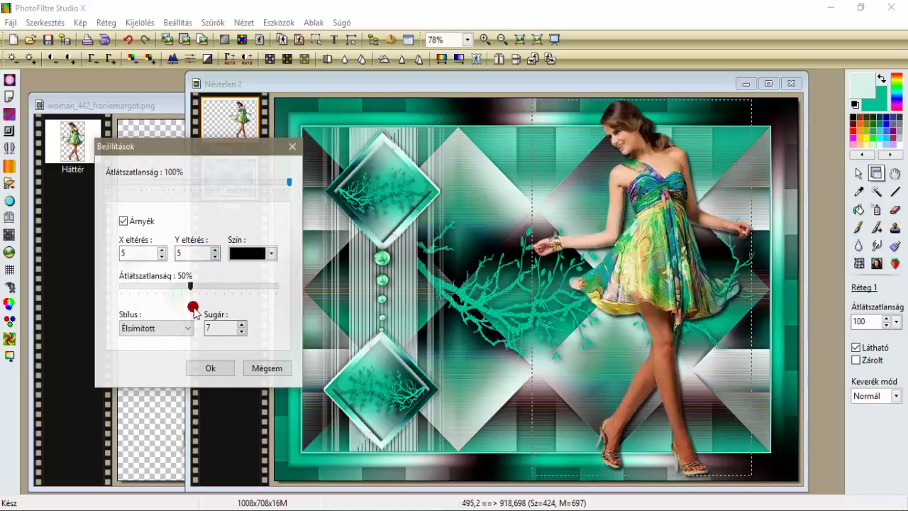
pyautogui.moveTo(218, 328); pyautogui.dragTo(188, 344)
pyautogui.write('15')
pyautogui.click(210, 367)
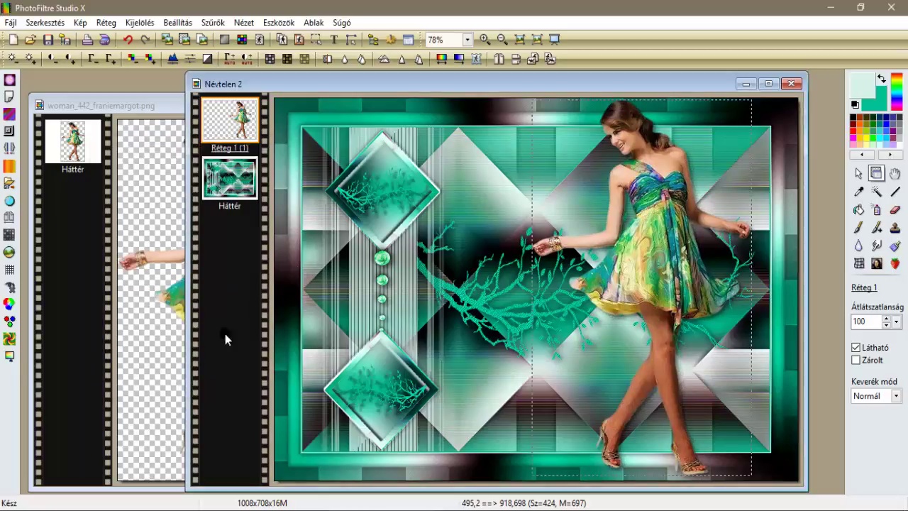
pyautogui.rightClick(242, 116)
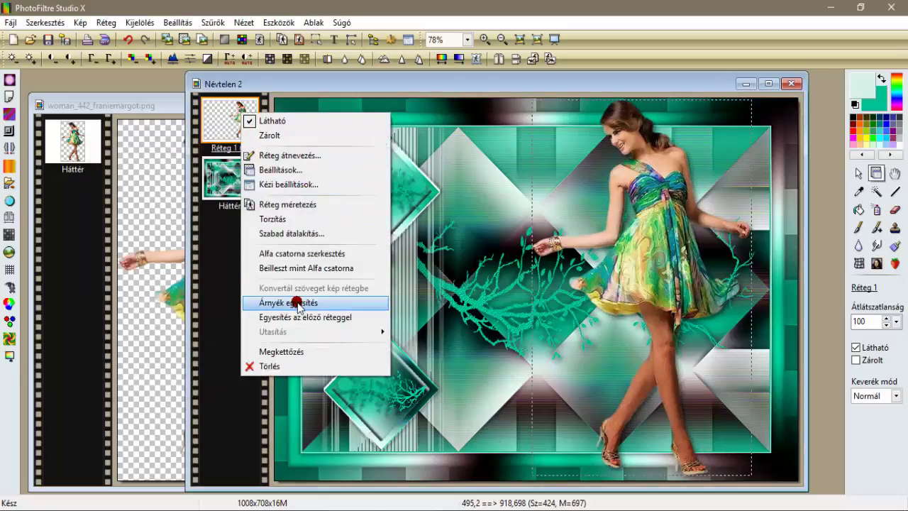
pyautogui.click(298, 306)
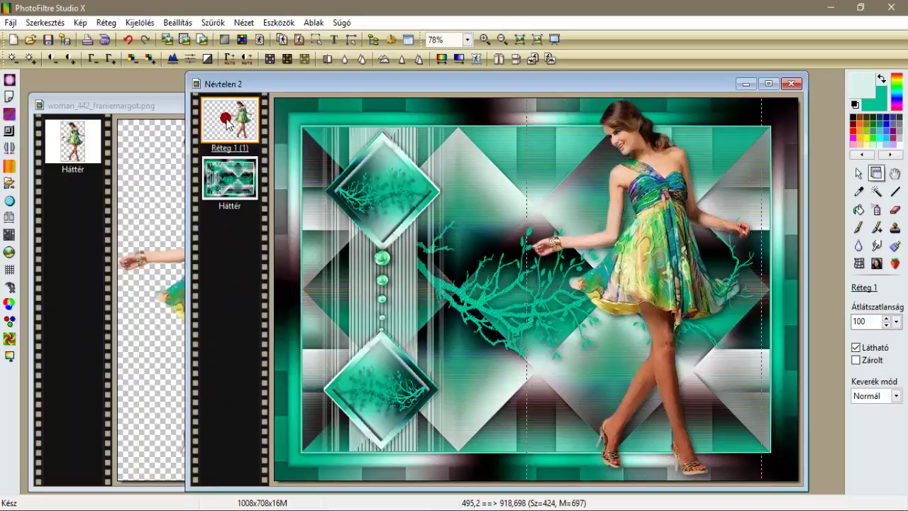
# Add a second black shadow to the woman layer with X and Y offsets -5, 50% opacity and radius 15, and merge it too
pyautogui.rightClick(226, 118)
pyautogui.click(246, 175)
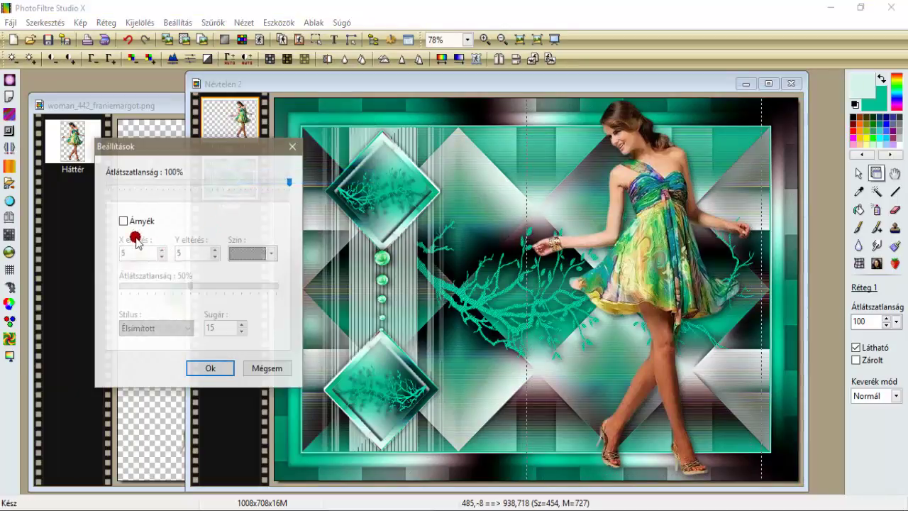
pyautogui.click(120, 224)
pyautogui.click(121, 252)
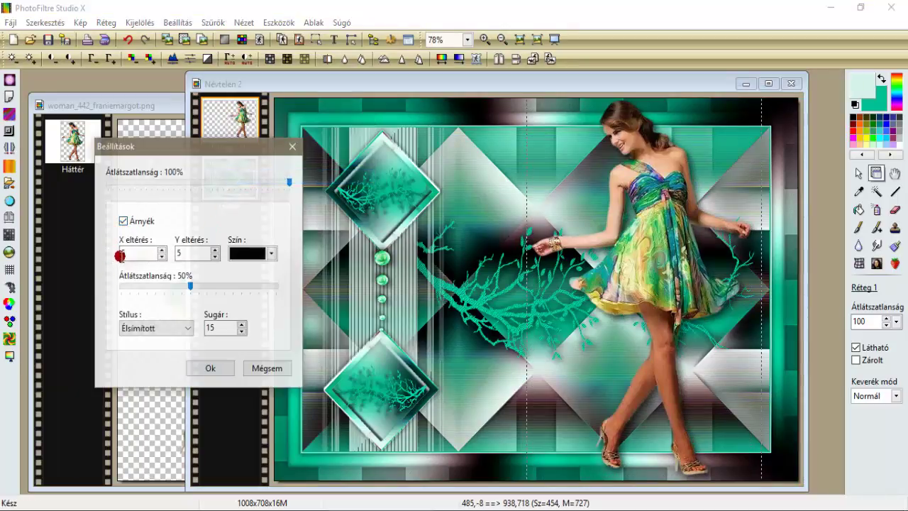
pyautogui.write('-')
pyautogui.click(176, 253)
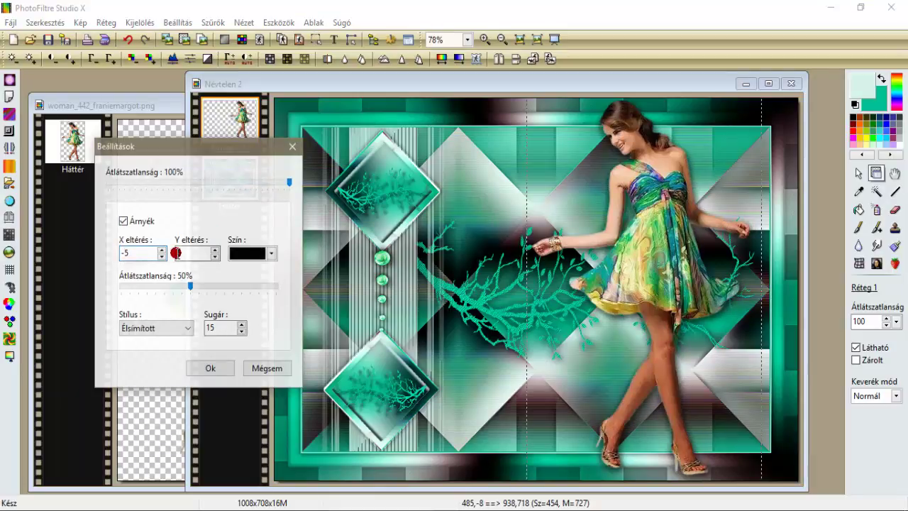
pyautogui.write('-5')
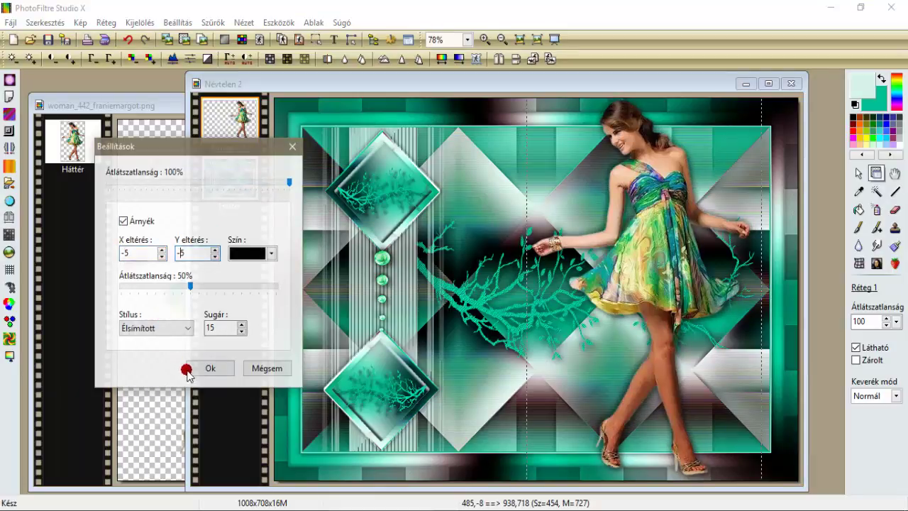
pyautogui.click(201, 368)
pyautogui.rightClick(231, 119)
pyautogui.click(253, 307)
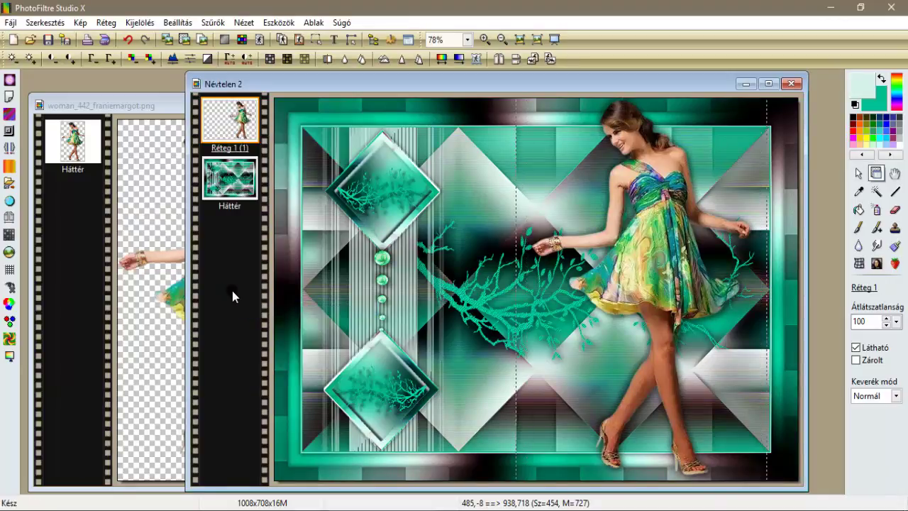
# Add an empty layer and place the PhotoPNG signature e3.png in its lower-left corner at 70% size and 100% opacity
pyautogui.click(106, 22)
pyautogui.moveTo(177, 34)
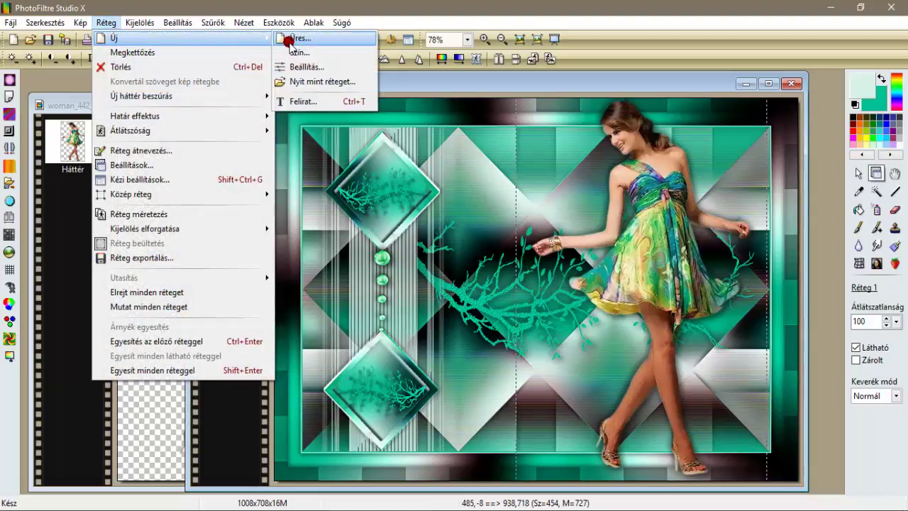
pyautogui.click(291, 40)
pyautogui.click(530, 472)
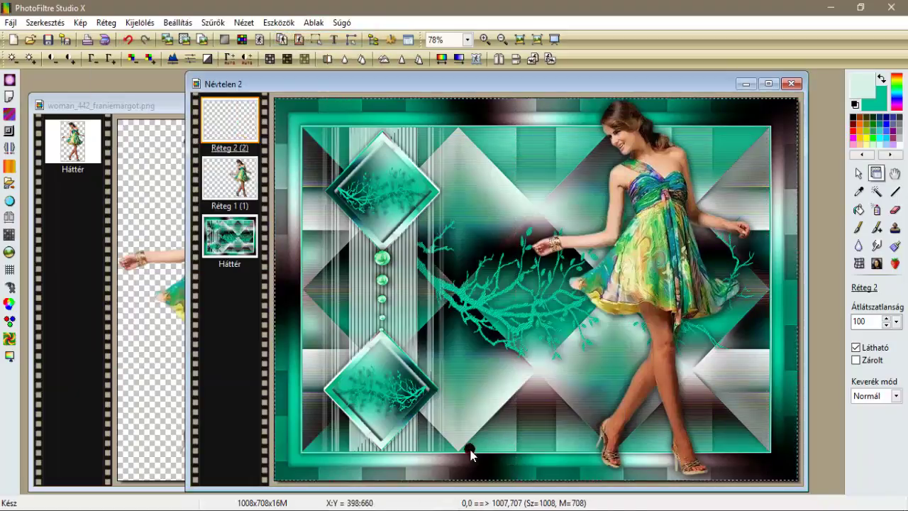
pyautogui.click(207, 30)
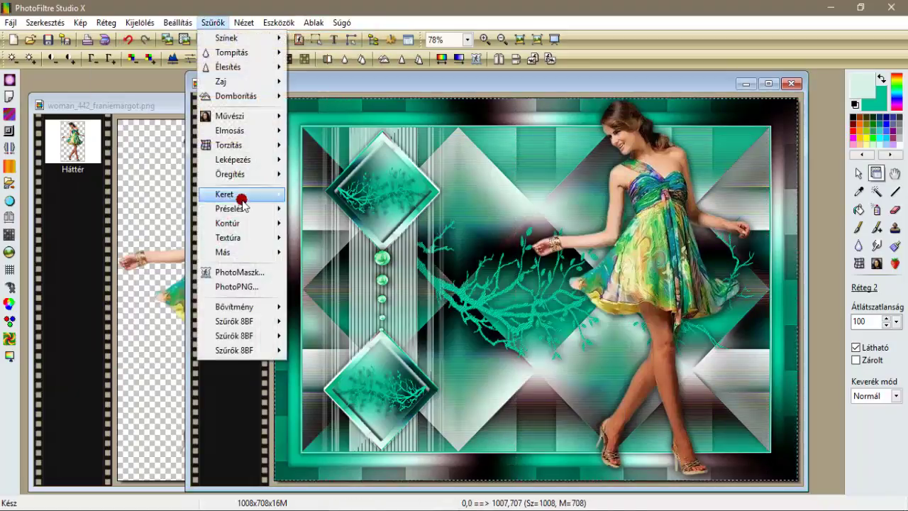
pyautogui.click(236, 289)
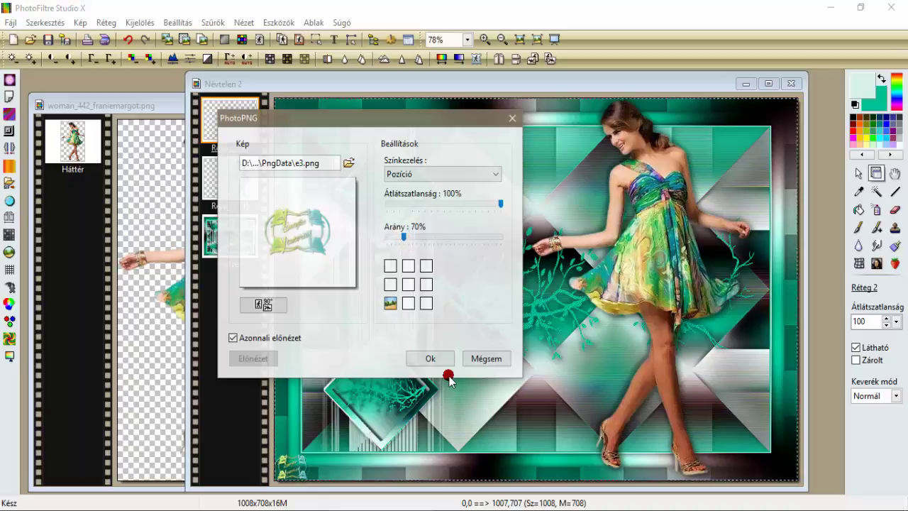
pyautogui.click(432, 357)
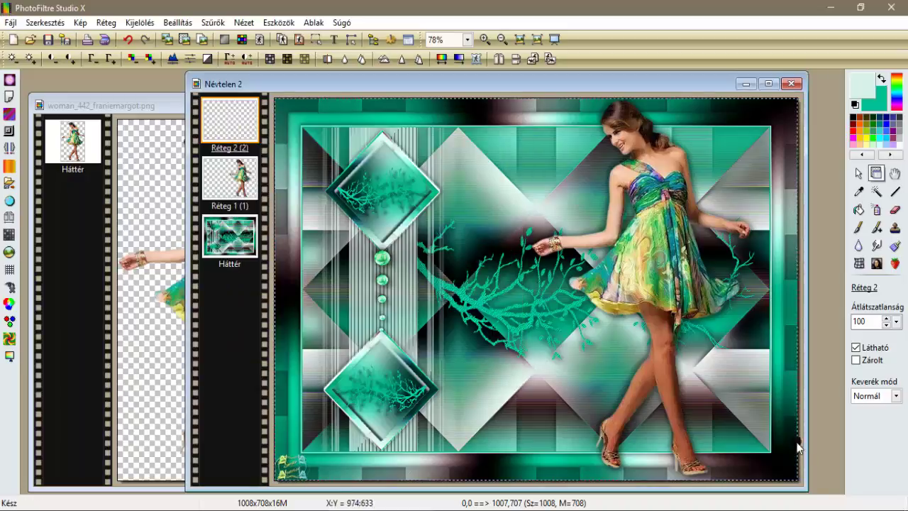
# Set the signature layer's blend mode to Fényesség and apply a Domborítás emboss filter to it
pyautogui.click(899, 395)
pyautogui.click(853, 374)
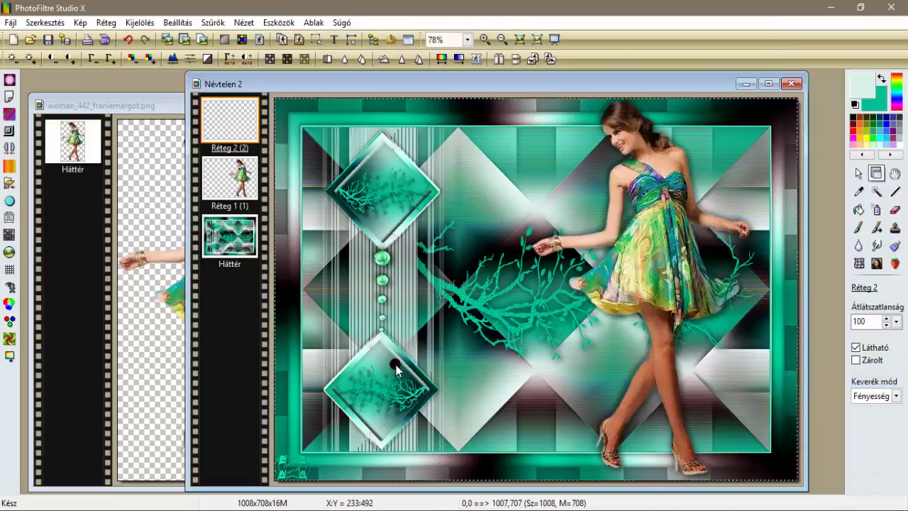
pyautogui.click(213, 22)
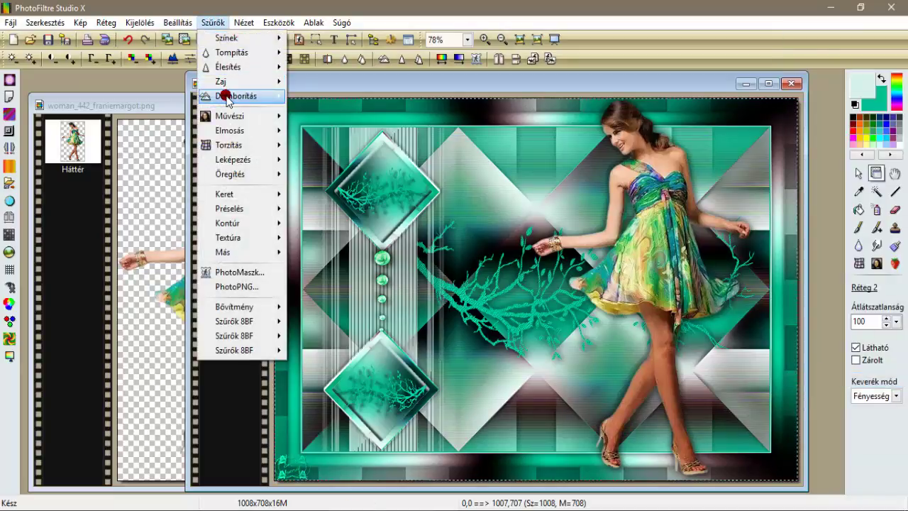
pyautogui.moveTo(234, 96)
pyautogui.click(323, 111)
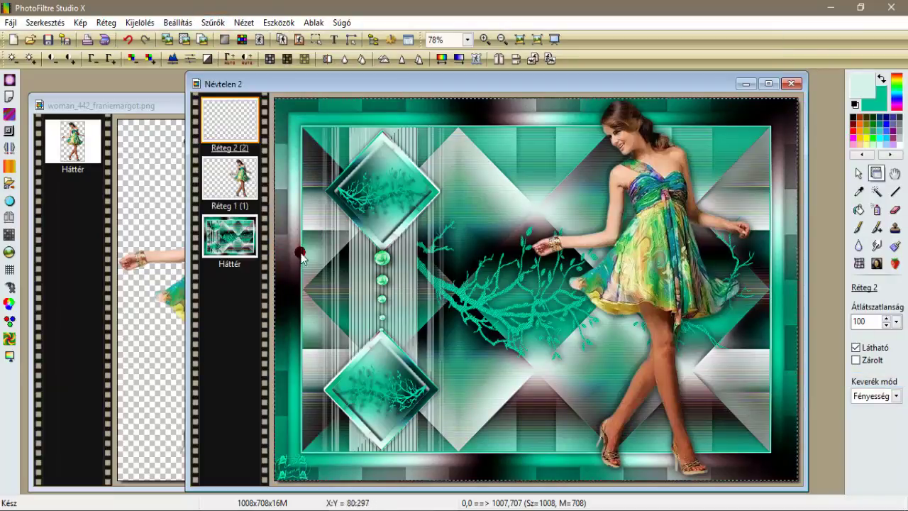
# Merge all layers into the background and resize the image to 800 pixels wide
pyautogui.click(106, 22)
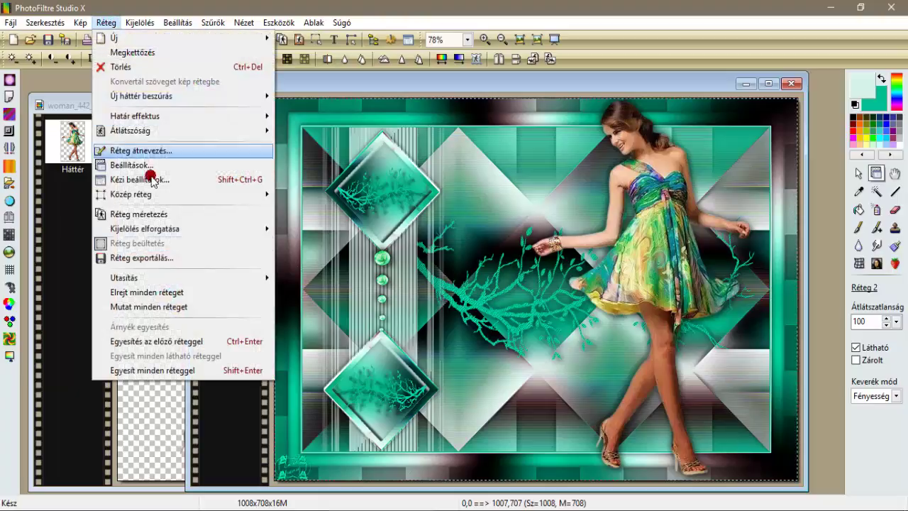
pyautogui.click(164, 365)
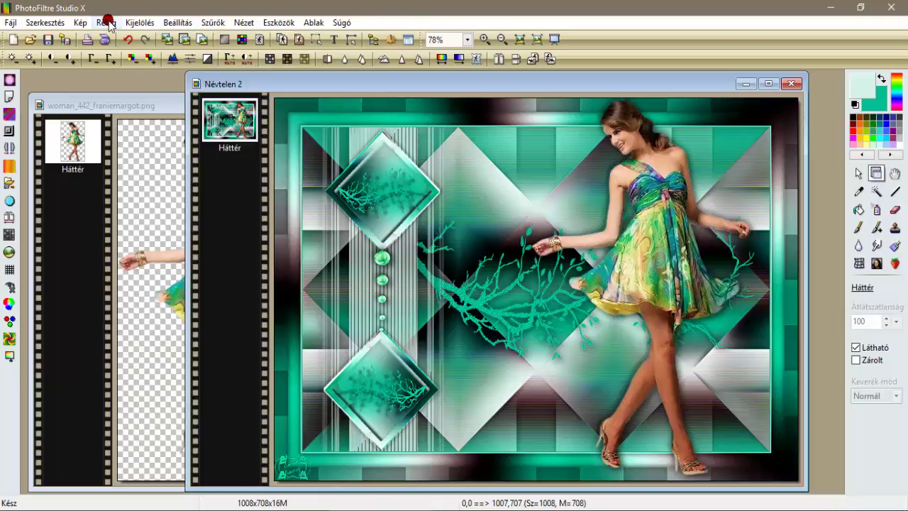
pyautogui.click(80, 22)
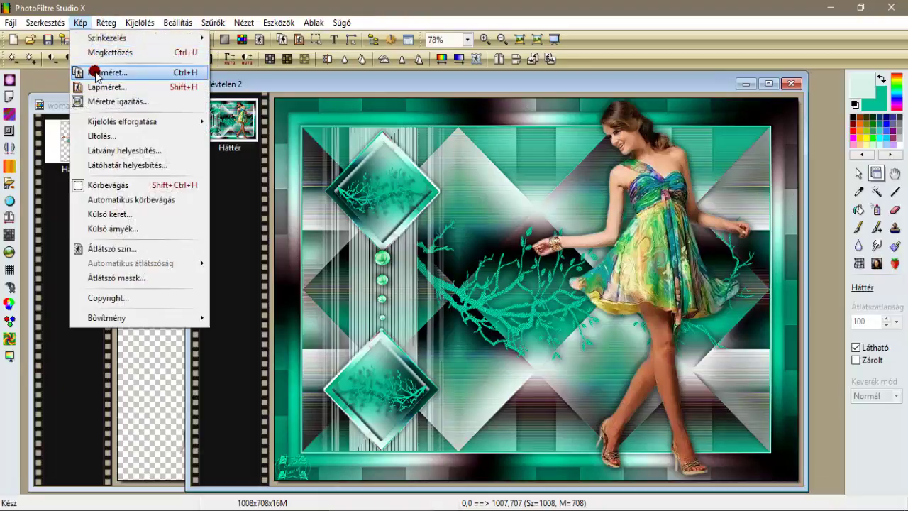
pyautogui.click(92, 71)
pyautogui.write('800')
pyautogui.click(461, 379)
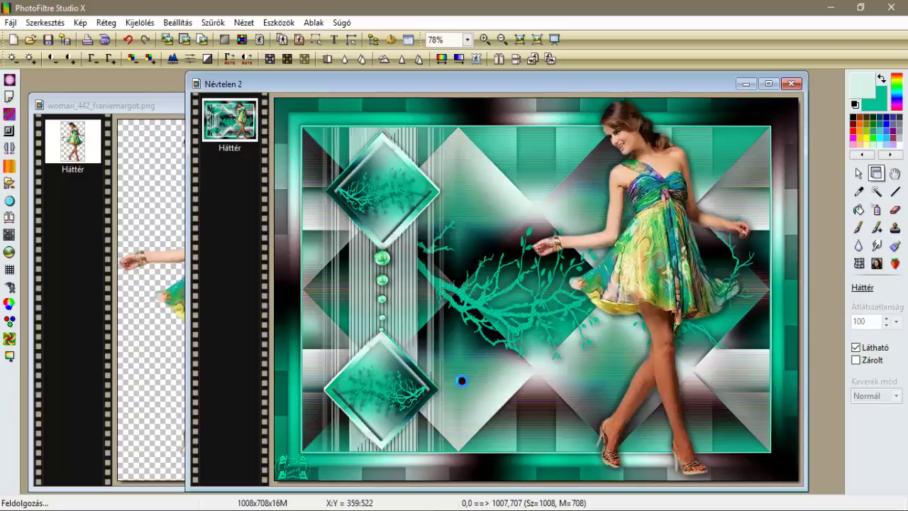